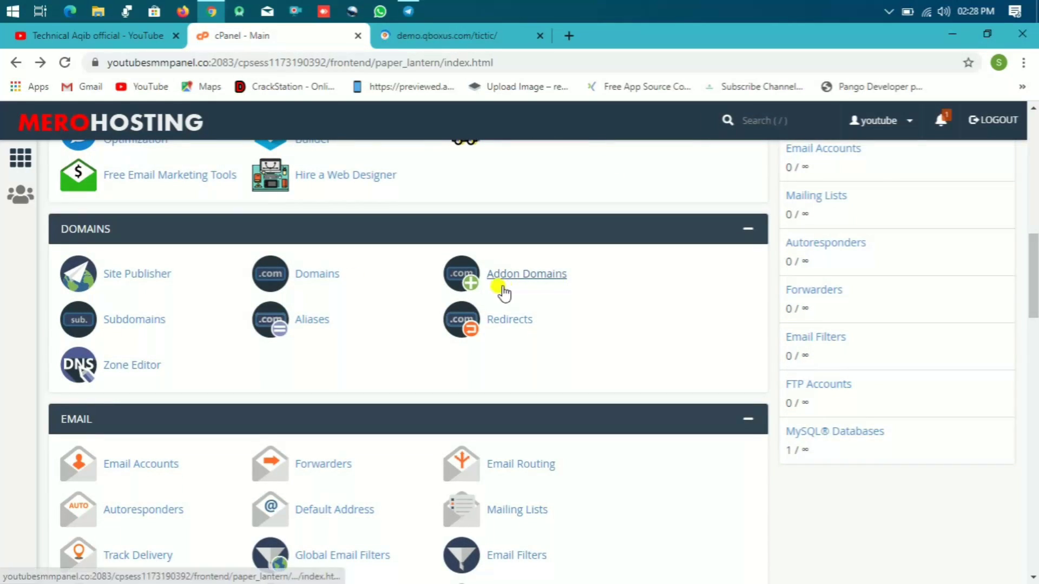
Step: Close the demo.qboxus.com tab and open cPanel's Subdomains page under Domains
{"action": "left_click", "coordinate": [122, 318]}
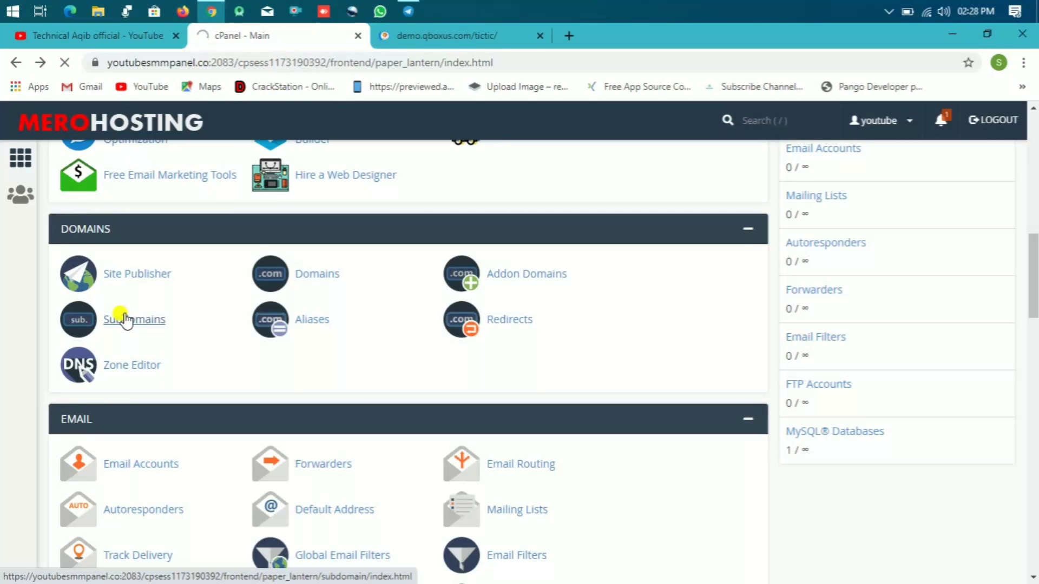
{"action": "left_click", "coordinate": [476, 37]}
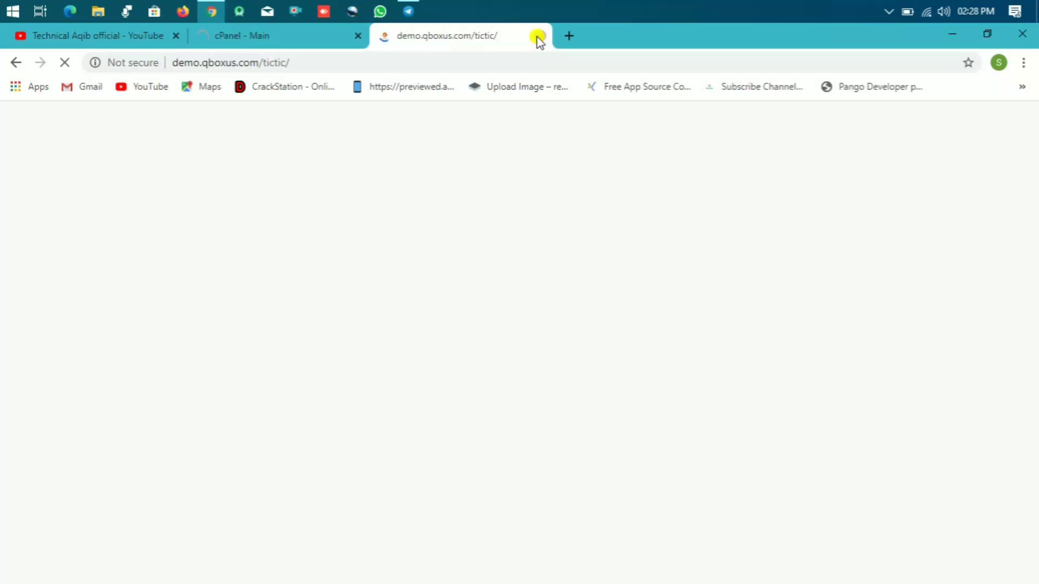
{"action": "left_click", "coordinate": [539, 37]}
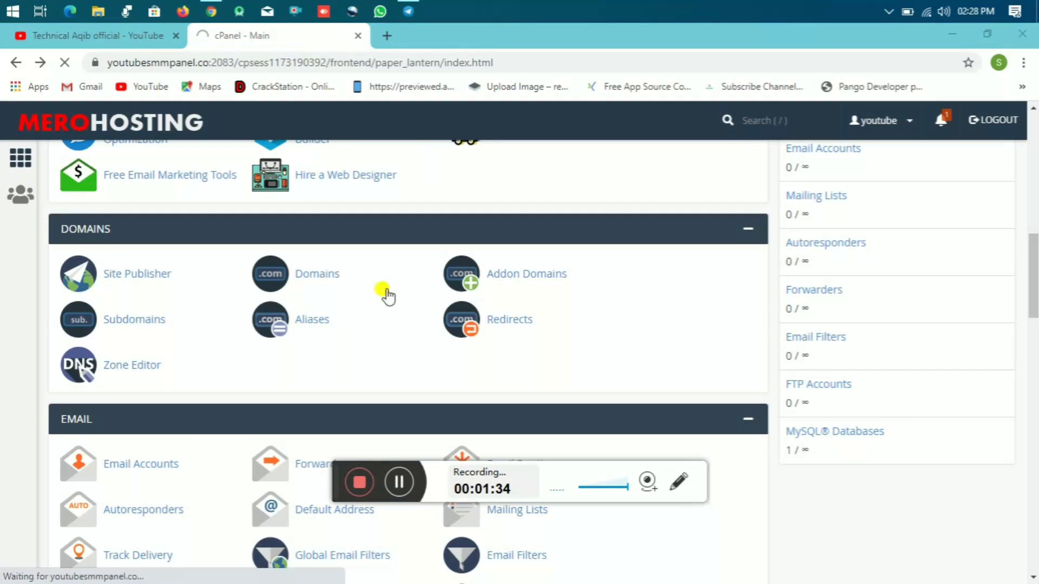
{"action": "left_click", "coordinate": [404, 478]}
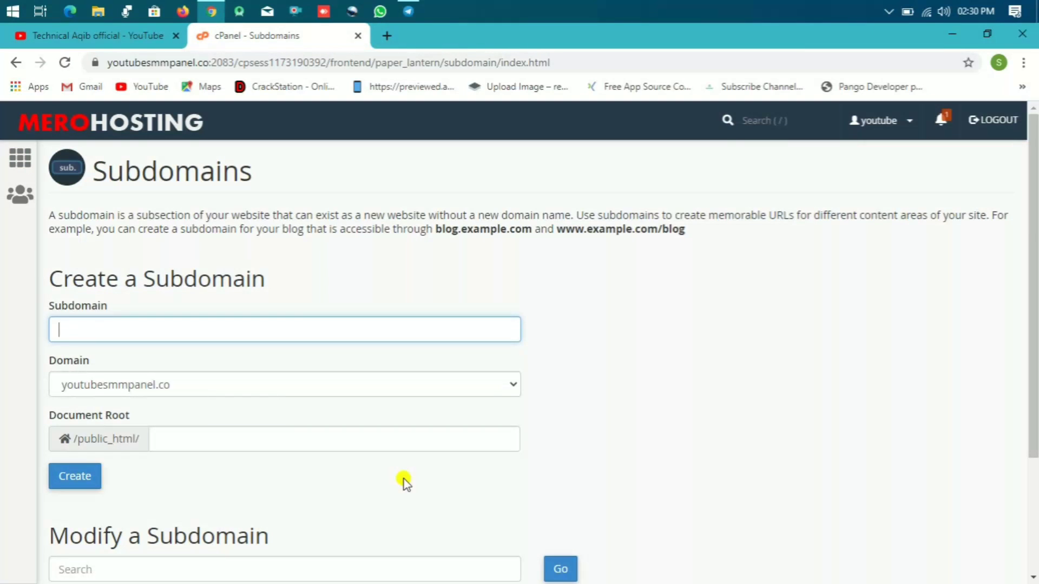
Step: Create the subdomain 'tictic' on youtubesmmpanel.co
{"action": "left_click", "coordinate": [147, 323]}
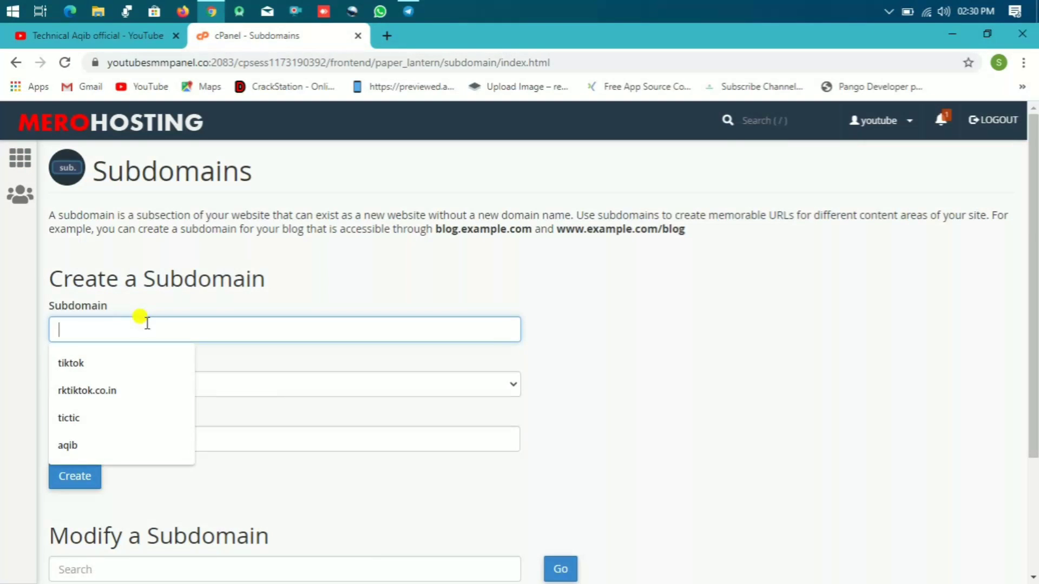
{"action": "type", "text": "ti"}
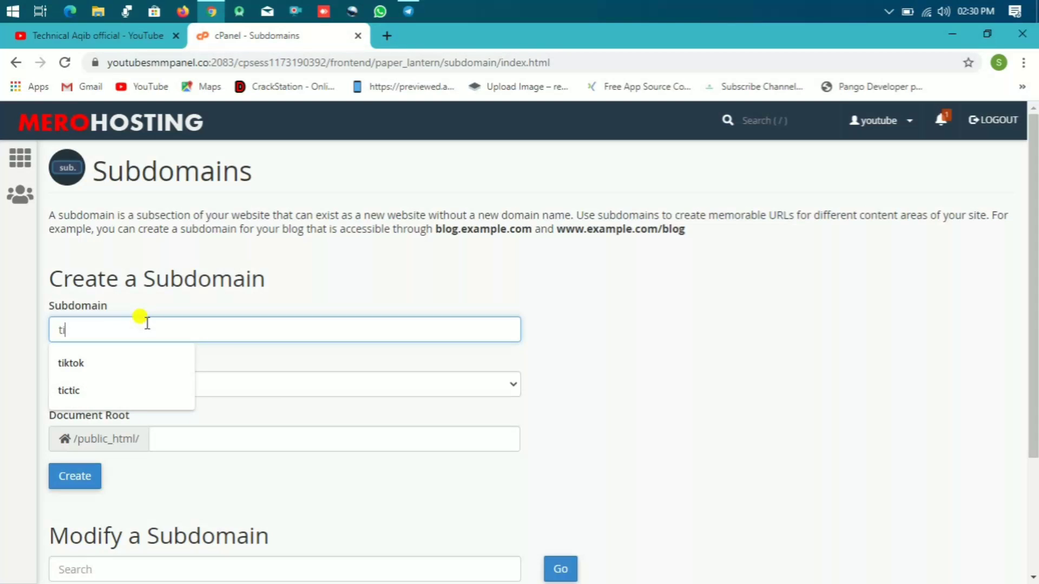
{"action": "type", "text": "ti"}
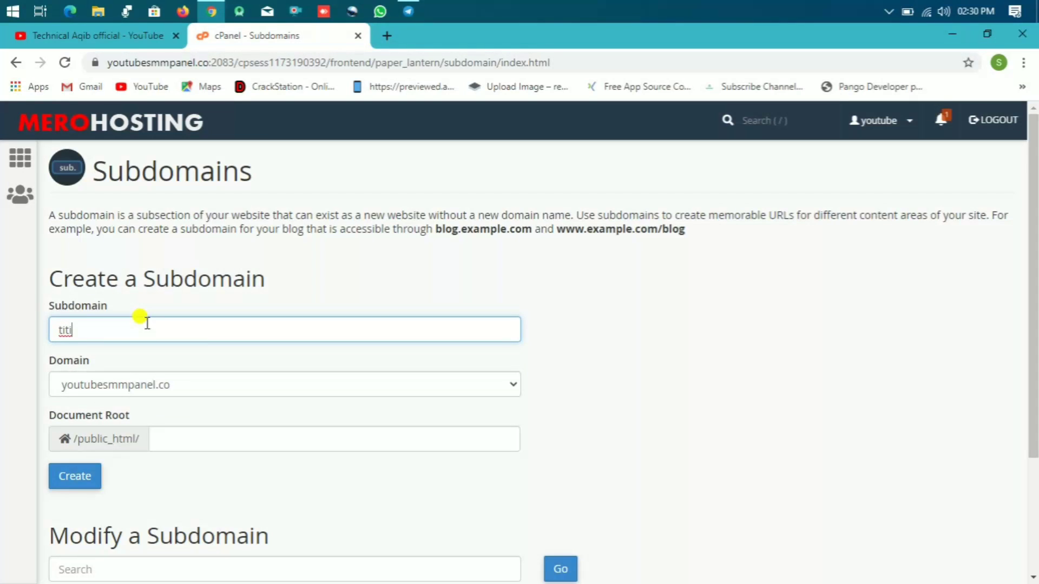
{"action": "key", "text": "BackSpace"}
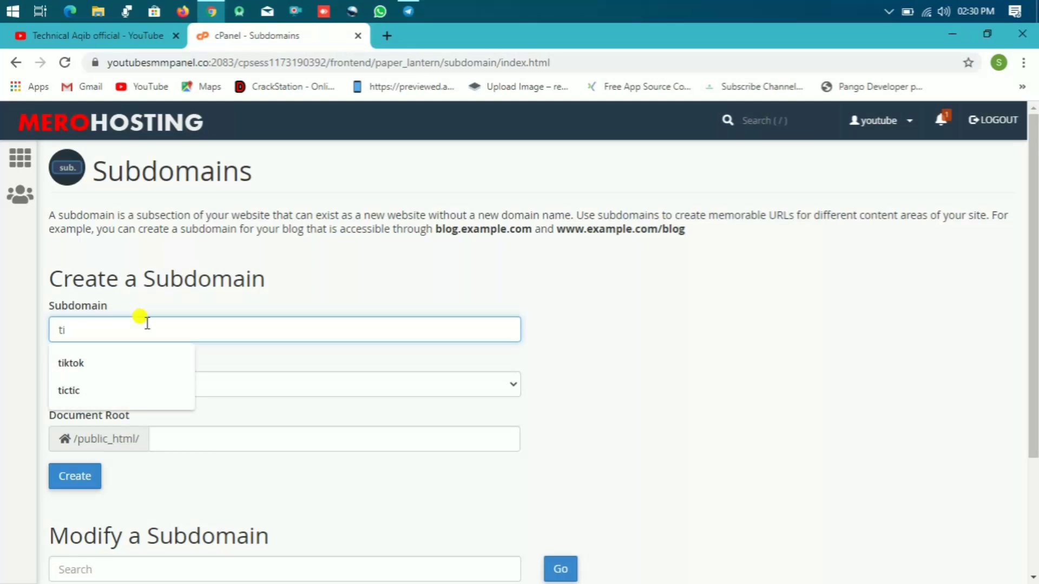
{"action": "type", "text": "ctic"}
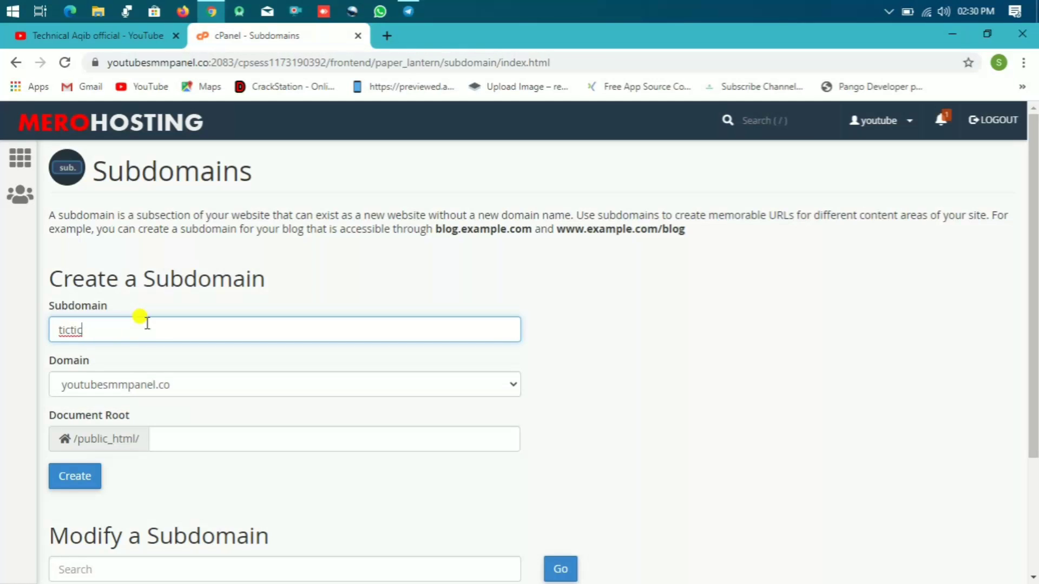
{"action": "left_click", "coordinate": [67, 483]}
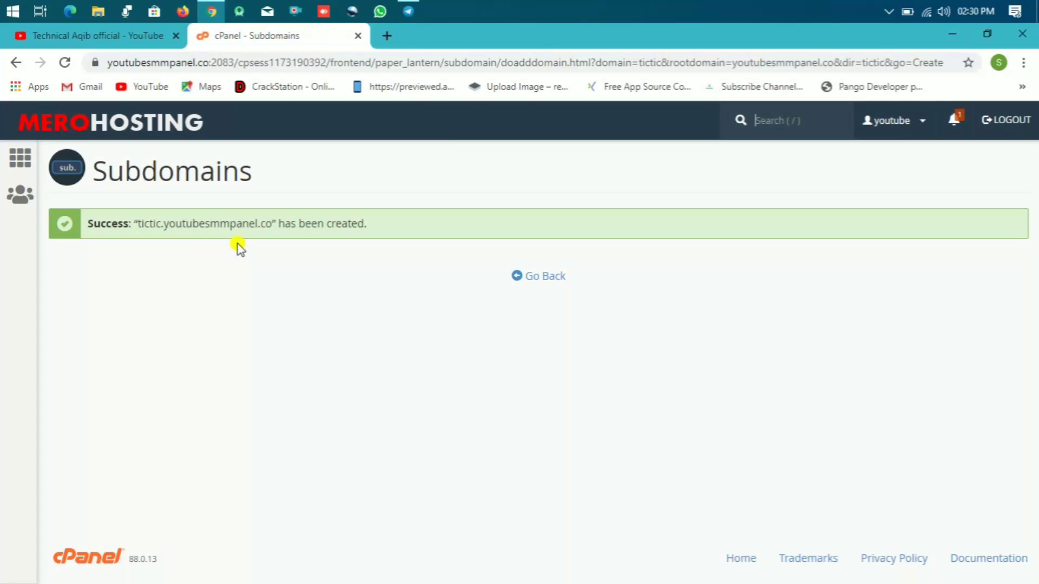
Step: Return to the cPanel home dashboard and launch File Manager from the Files section
{"action": "left_click", "coordinate": [544, 278]}
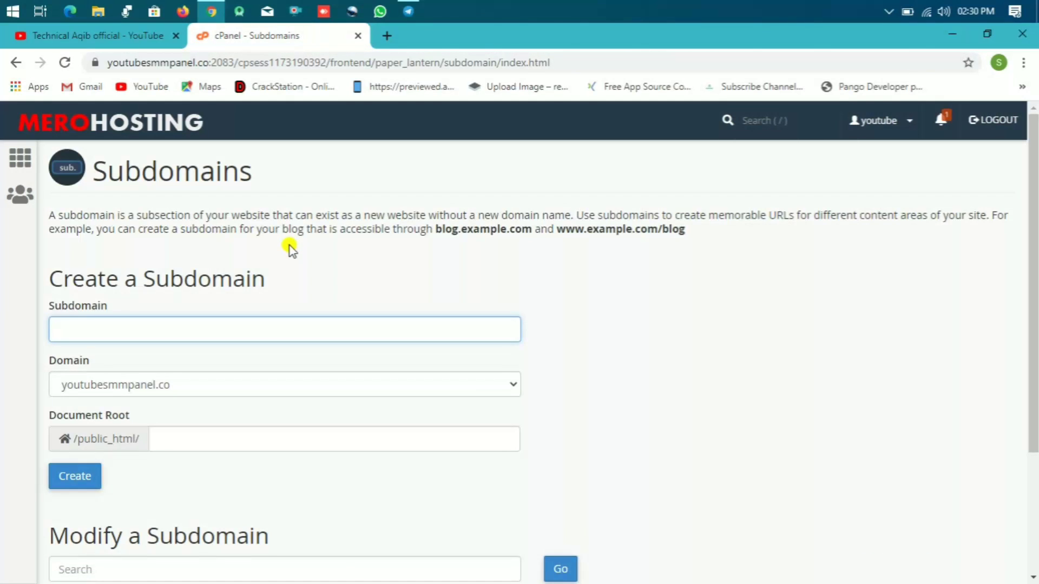
{"action": "left_click", "coordinate": [20, 158]}
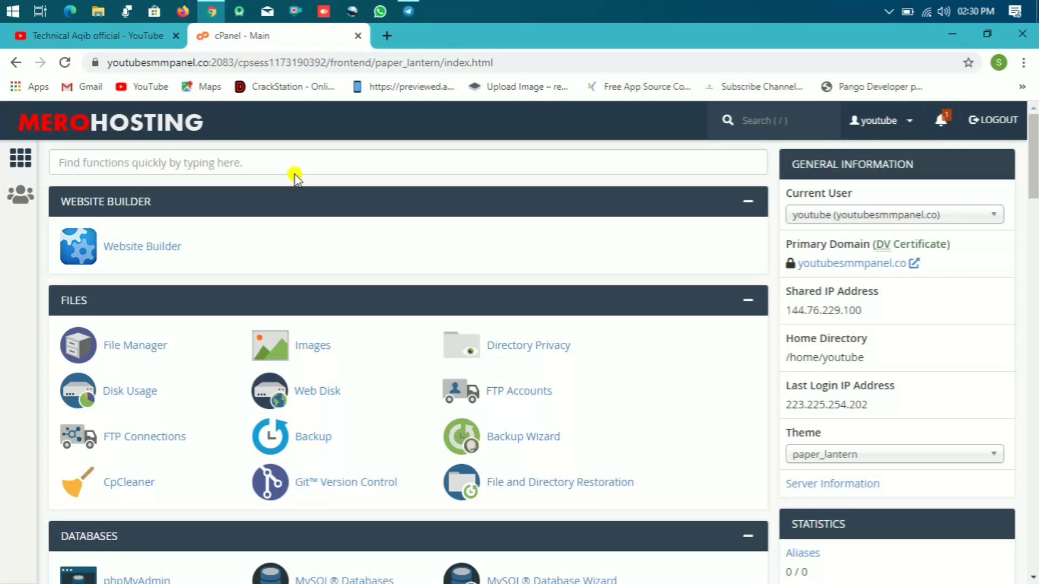
{"action": "left_click", "coordinate": [748, 202]}
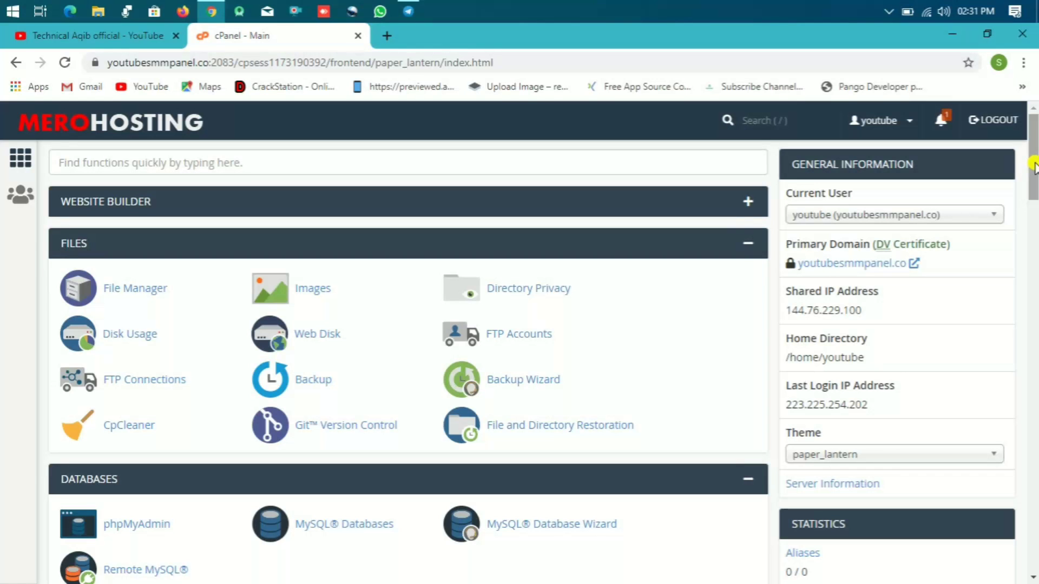
{"action": "mouse_move", "coordinate": [1035, 157]}
{"action": "left_mouse_down"}
{"action": "mouse_move", "coordinate": [1035, 214]}
{"action": "mouse_move", "coordinate": [1034, 167]}
{"action": "left_mouse_up"}
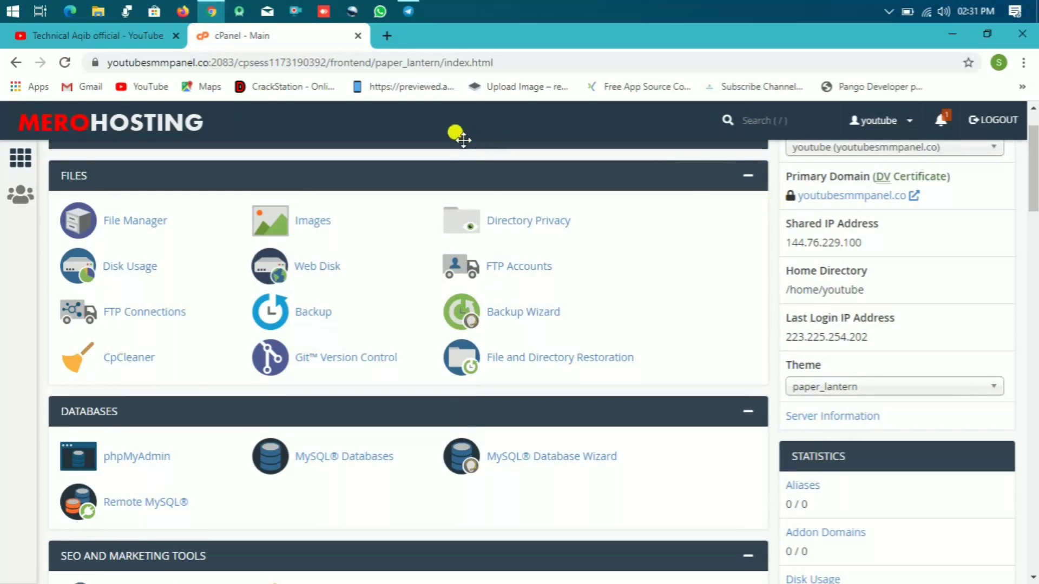
{"action": "left_click", "coordinate": [118, 226]}
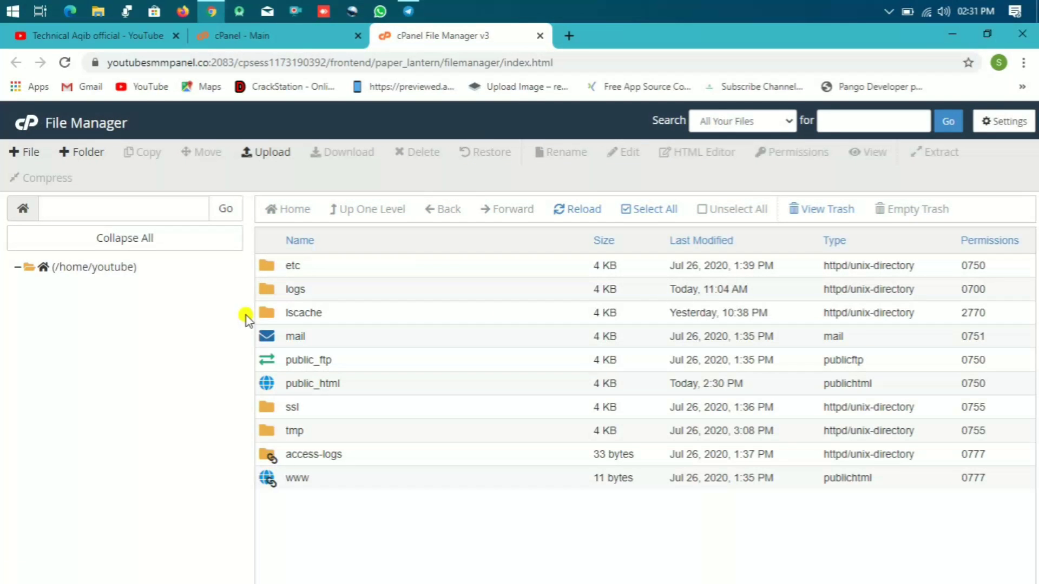
Step: Navigate into public_html/tictic and start a file upload there
{"action": "double_click", "coordinate": [270, 385]}
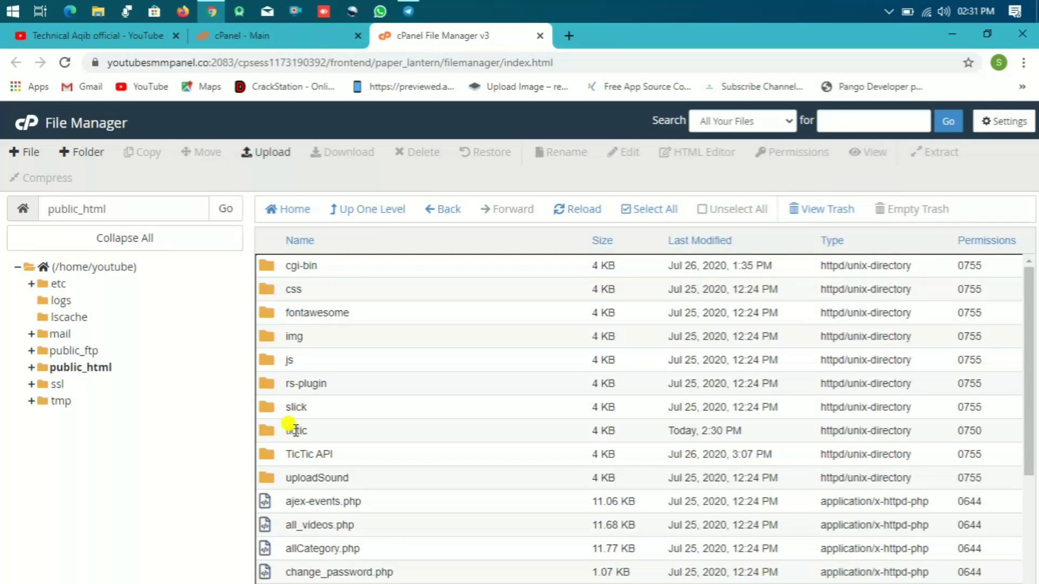
{"action": "double_click", "coordinate": [267, 430]}
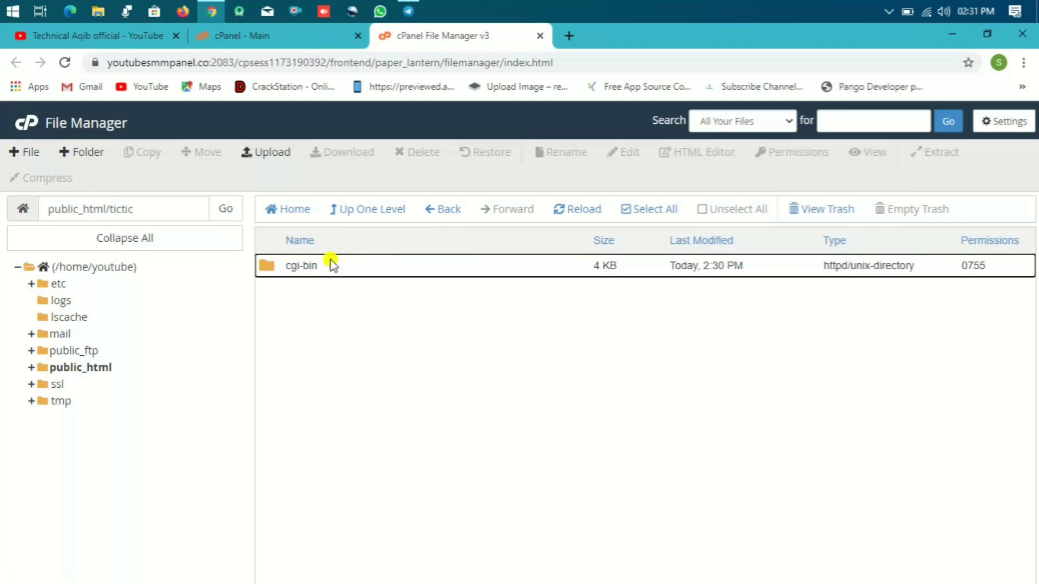
{"action": "left_click", "coordinate": [279, 155]}
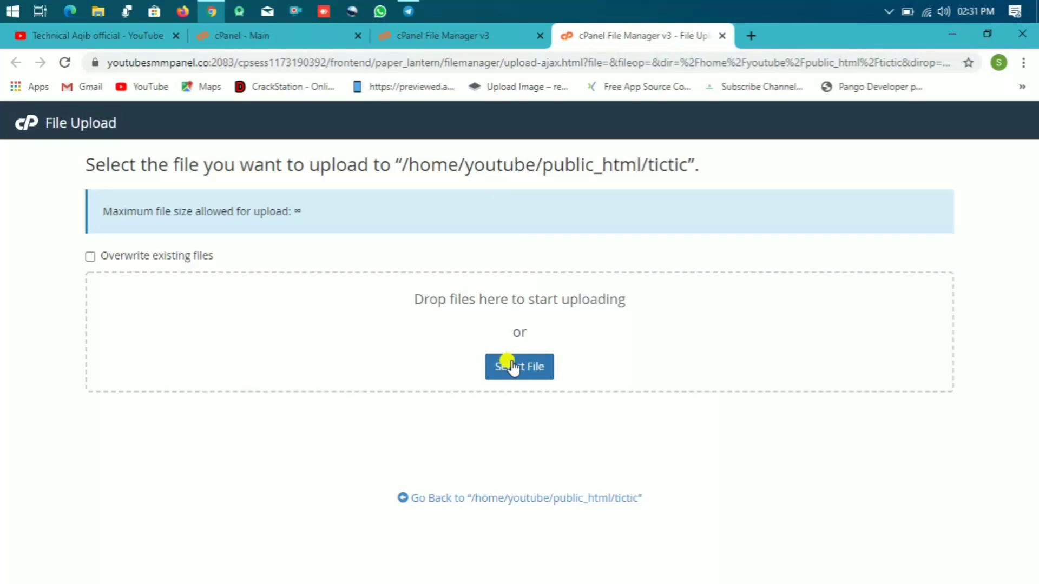
Step: Upload the TicTic API.zip archive from the computer
{"action": "left_click", "coordinate": [513, 368]}
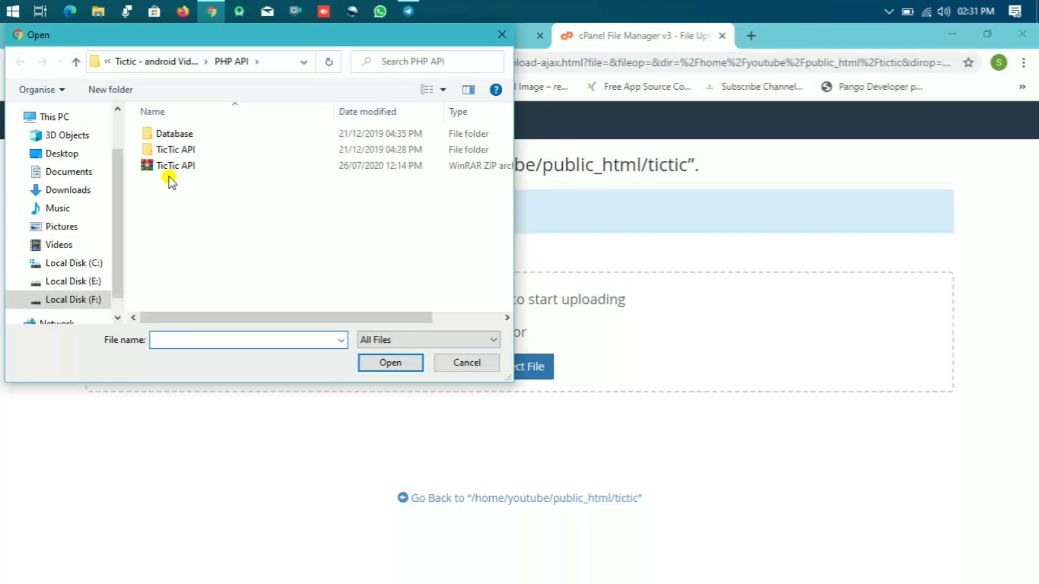
{"action": "left_click", "coordinate": [164, 167]}
{"action": "double_click", "coordinate": [164, 167]}
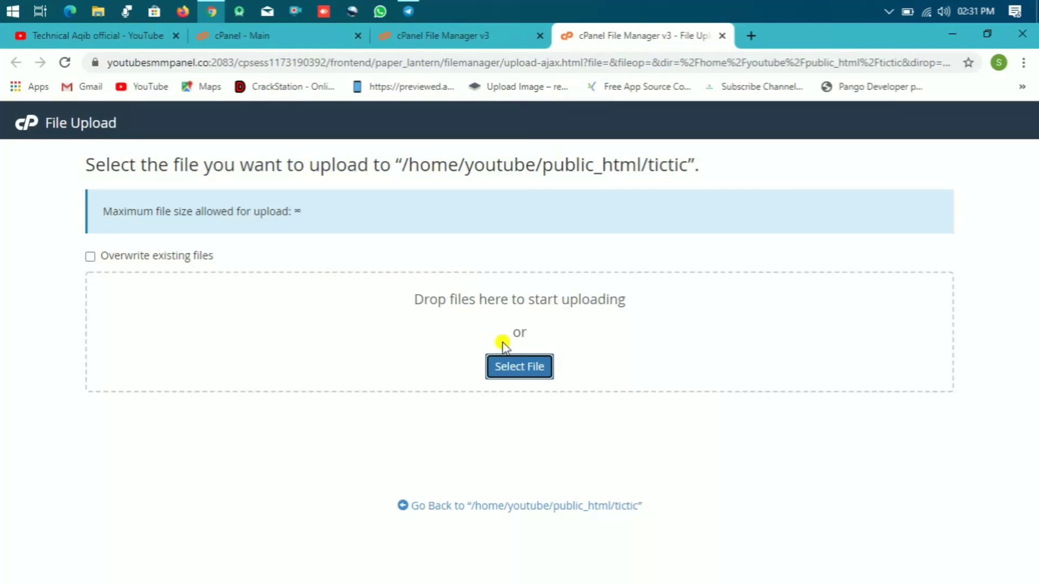
Step: Upload tictic.zip from the Tictic Admin panel folder on drive F:, then return to File Manager
{"action": "left_click", "coordinate": [521, 366]}
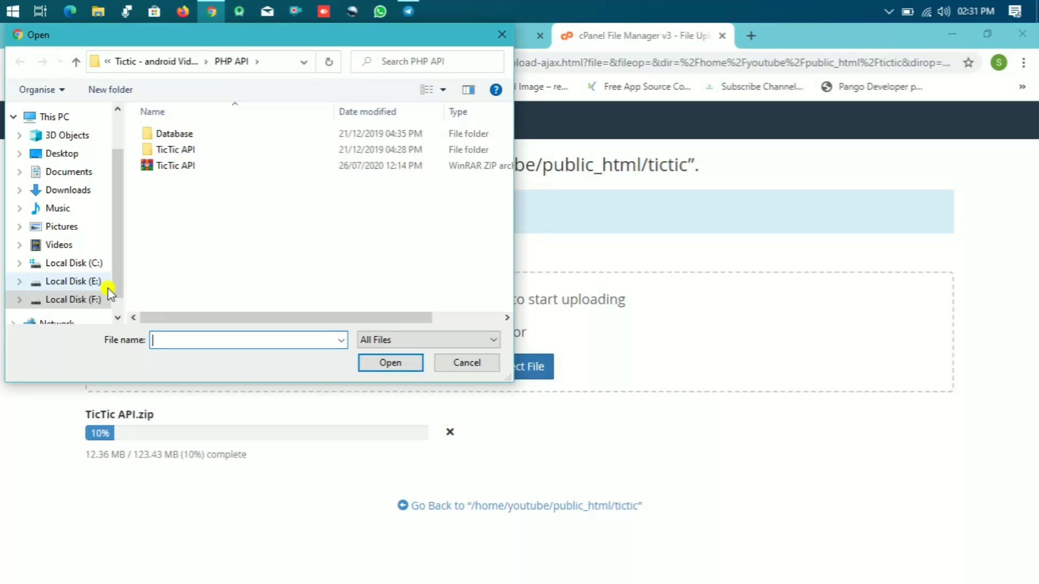
{"action": "left_click", "coordinate": [97, 299]}
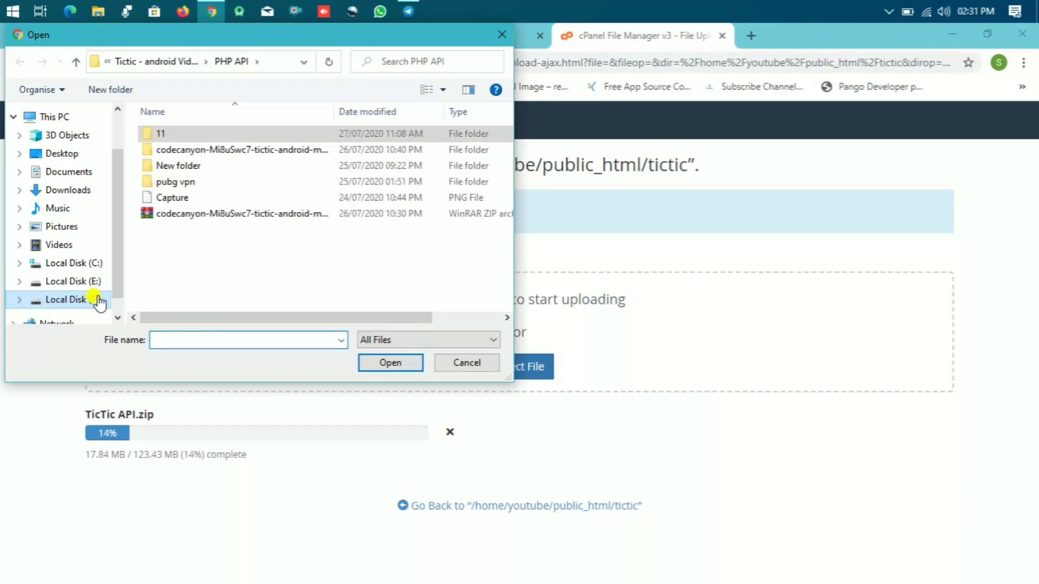
{"action": "double_click", "coordinate": [202, 134]}
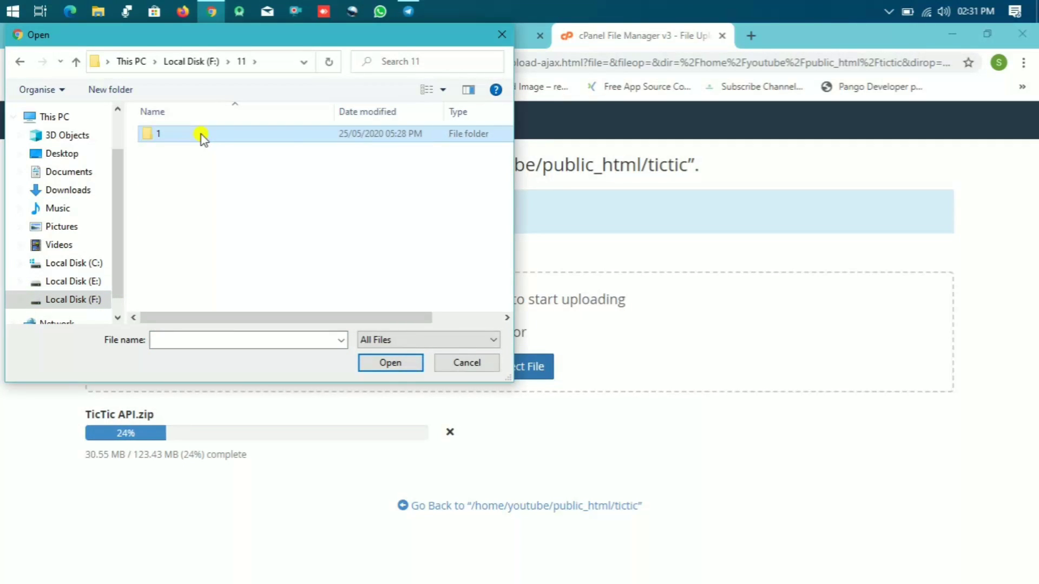
{"action": "left_click", "coordinate": [203, 136]}
{"action": "double_click", "coordinate": [202, 136]}
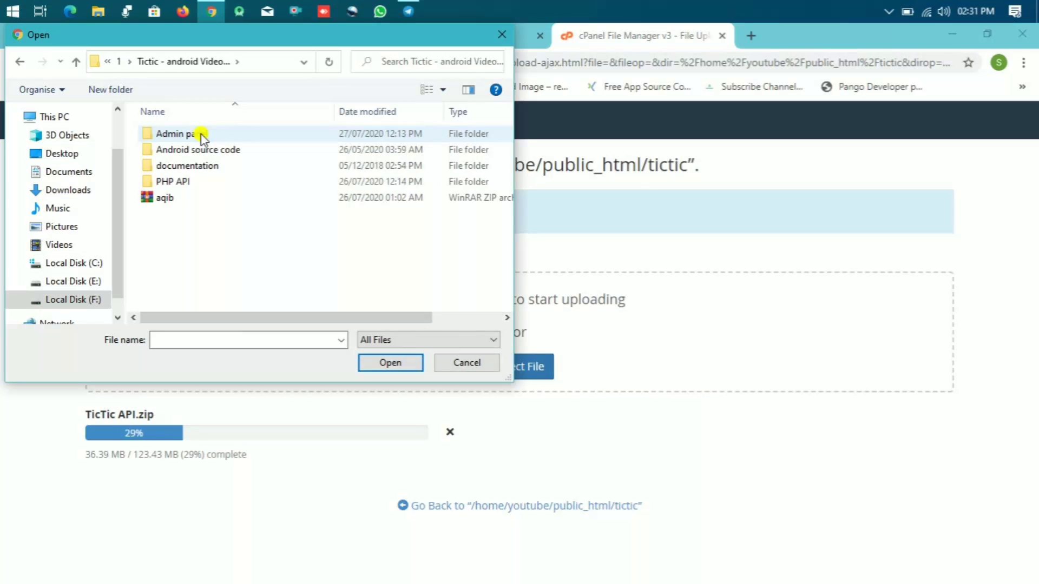
{"action": "double_click", "coordinate": [189, 182]}
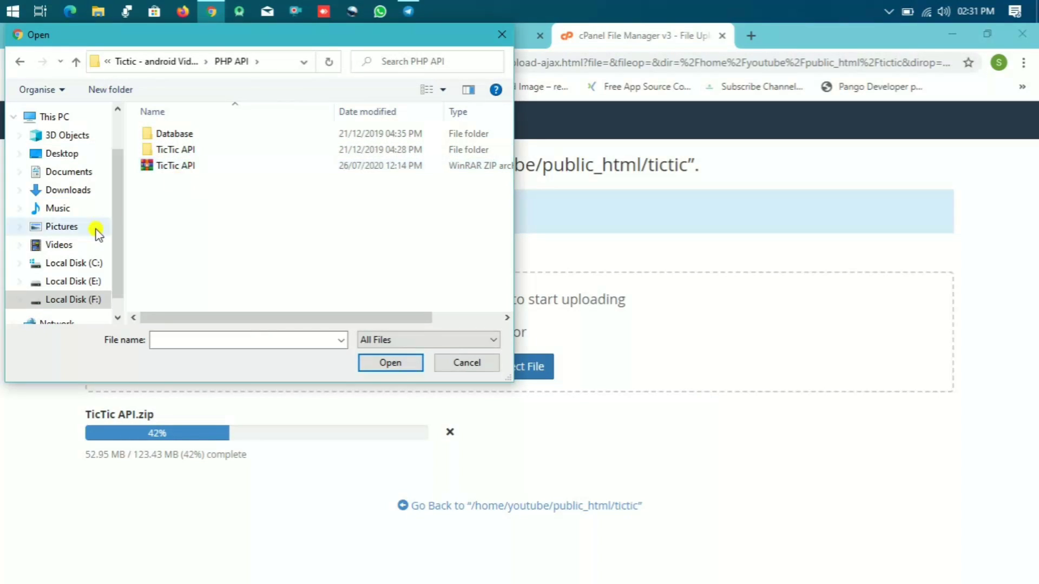
{"action": "left_click", "coordinate": [93, 301]}
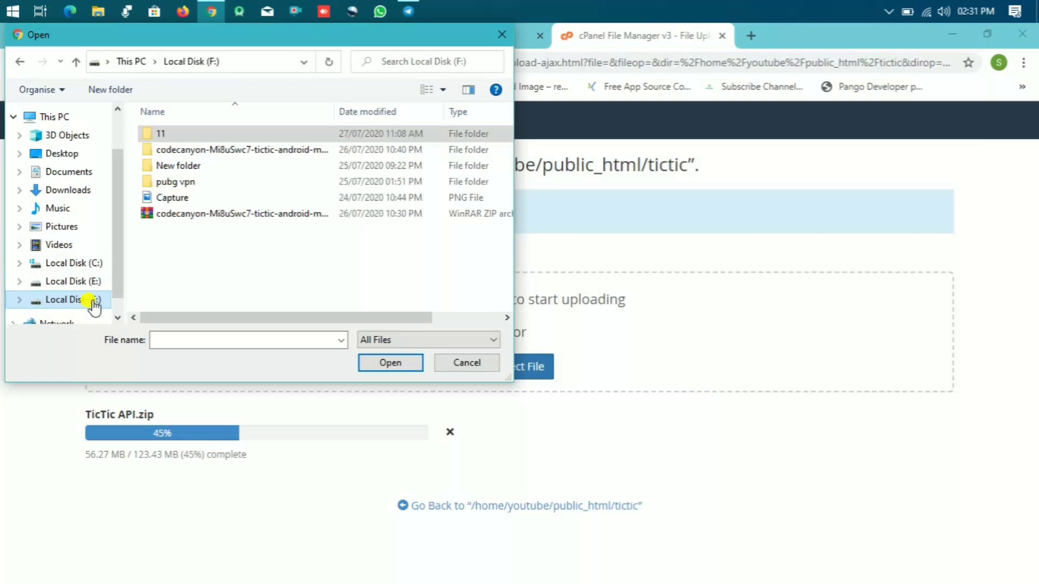
{"action": "double_click", "coordinate": [197, 130]}
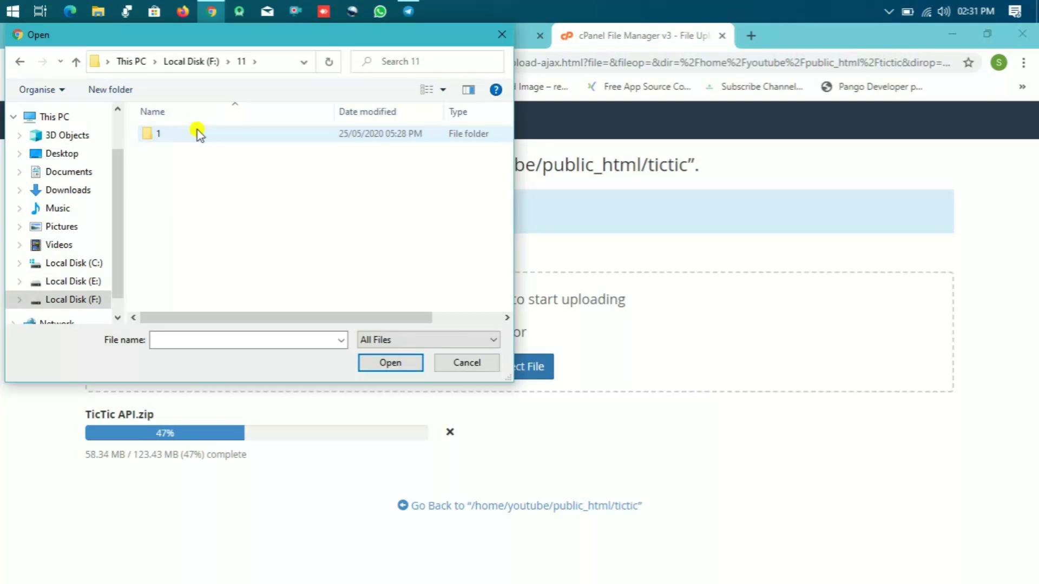
{"action": "double_click", "coordinate": [197, 130]}
{"action": "double_click", "coordinate": [197, 129]}
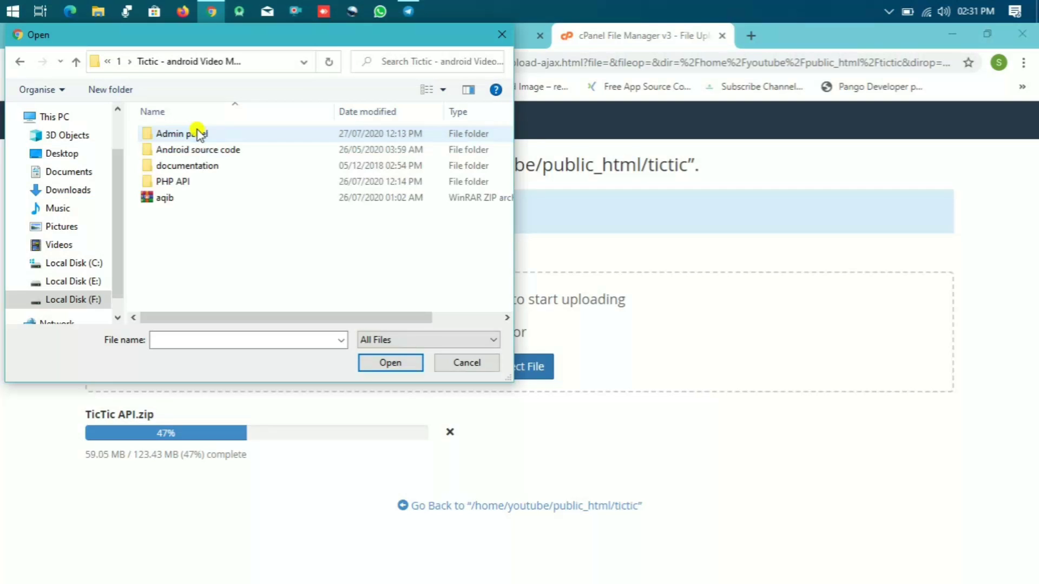
{"action": "double_click", "coordinate": [209, 134]}
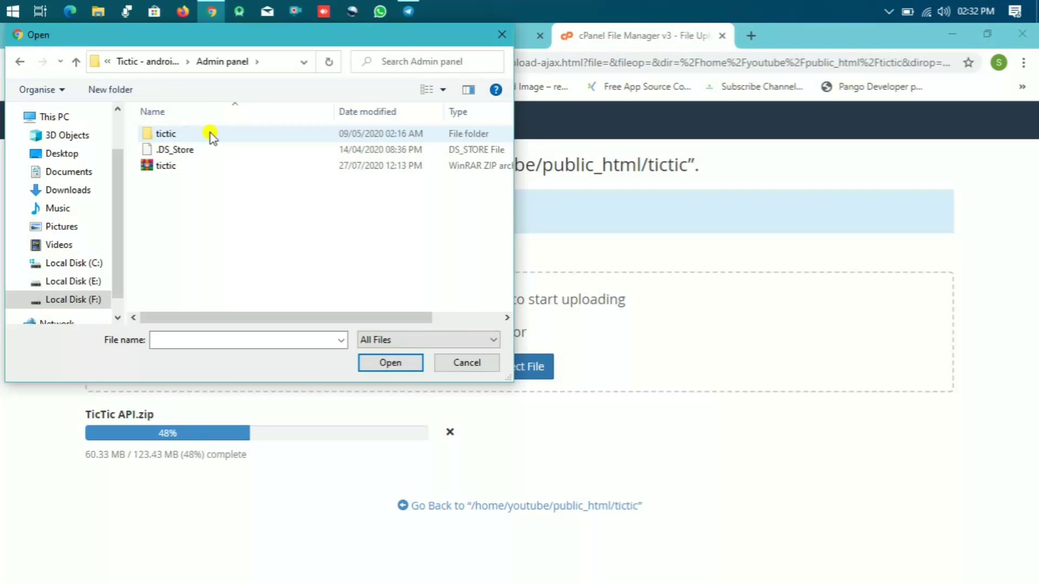
{"action": "double_click", "coordinate": [180, 164]}
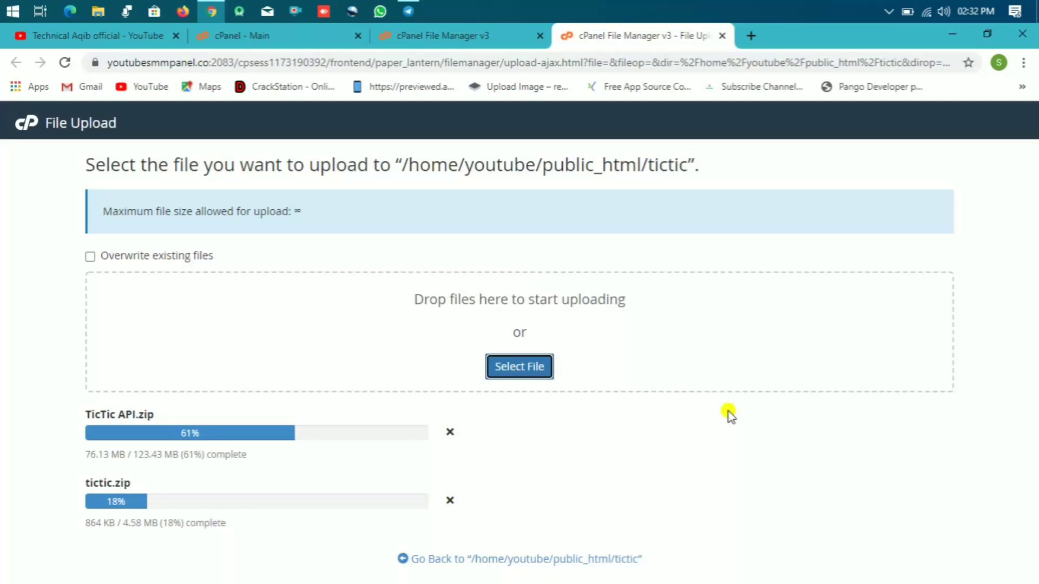
{"action": "left_click", "coordinate": [453, 39]}
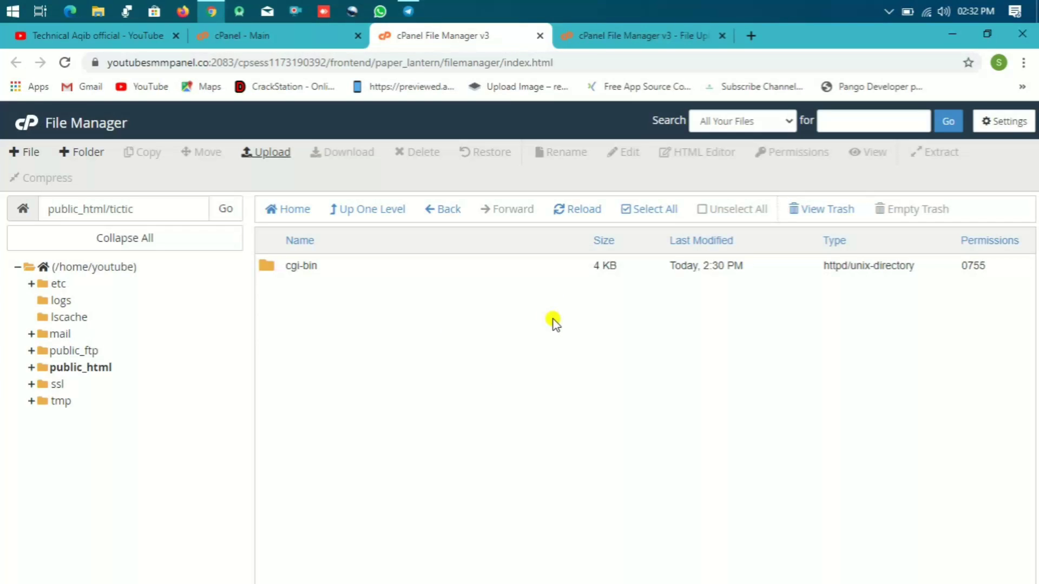
Step: Wait for tictic.zip to reach 100%, then reload the public_html/tictic listing
{"action": "left_click", "coordinate": [607, 37]}
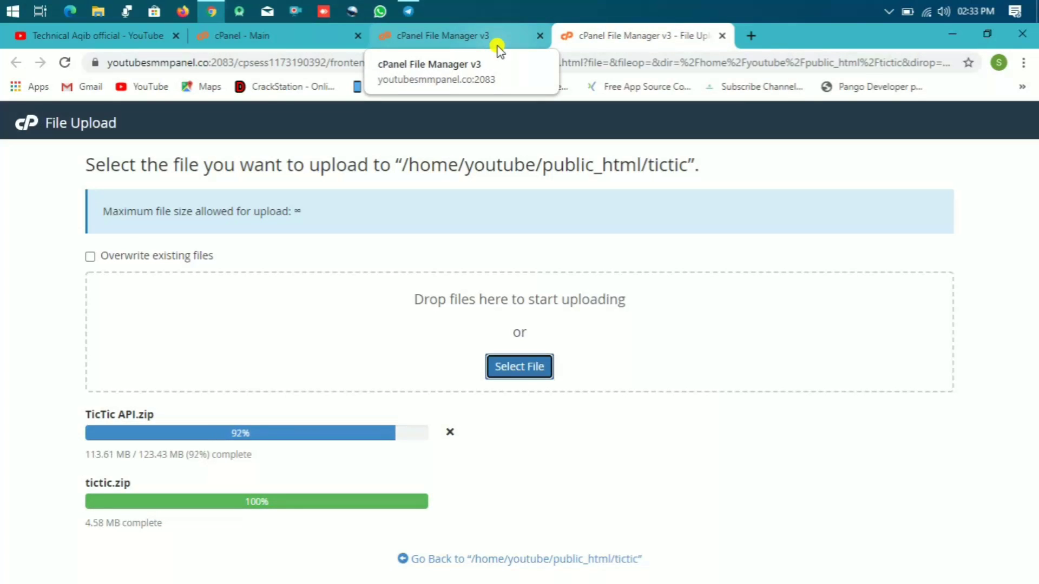
{"action": "left_click", "coordinate": [466, 42]}
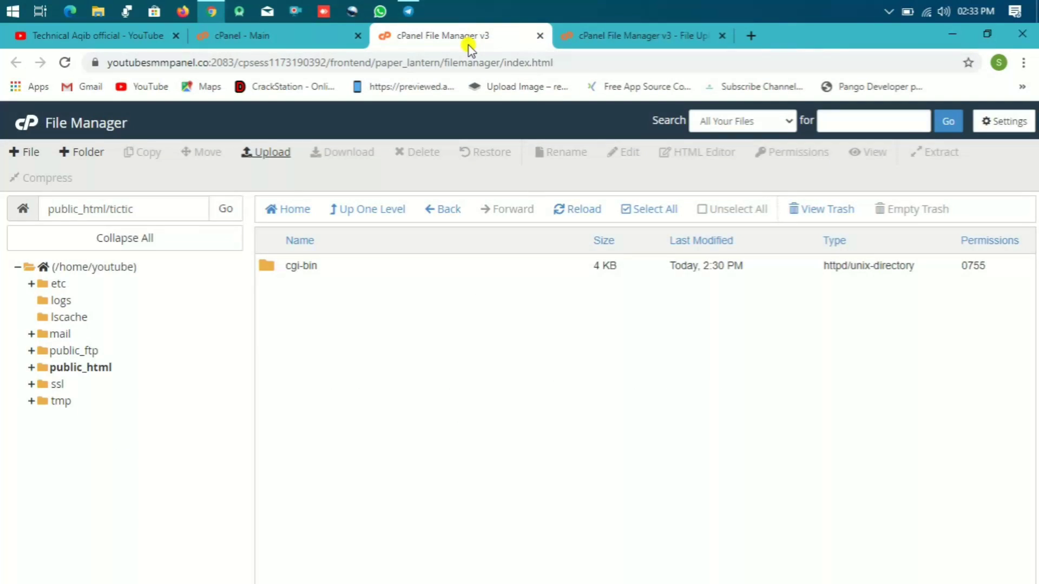
{"action": "left_click", "coordinate": [575, 213]}
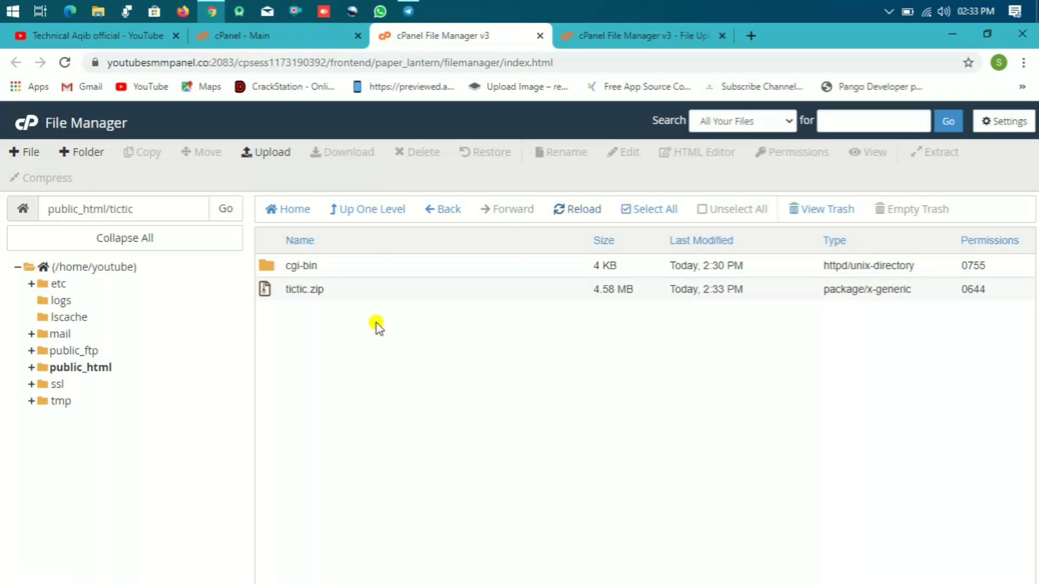
Step: Extract tictic.zip into /public_html/tictic and dismiss the results
{"action": "left_click", "coordinate": [271, 292]}
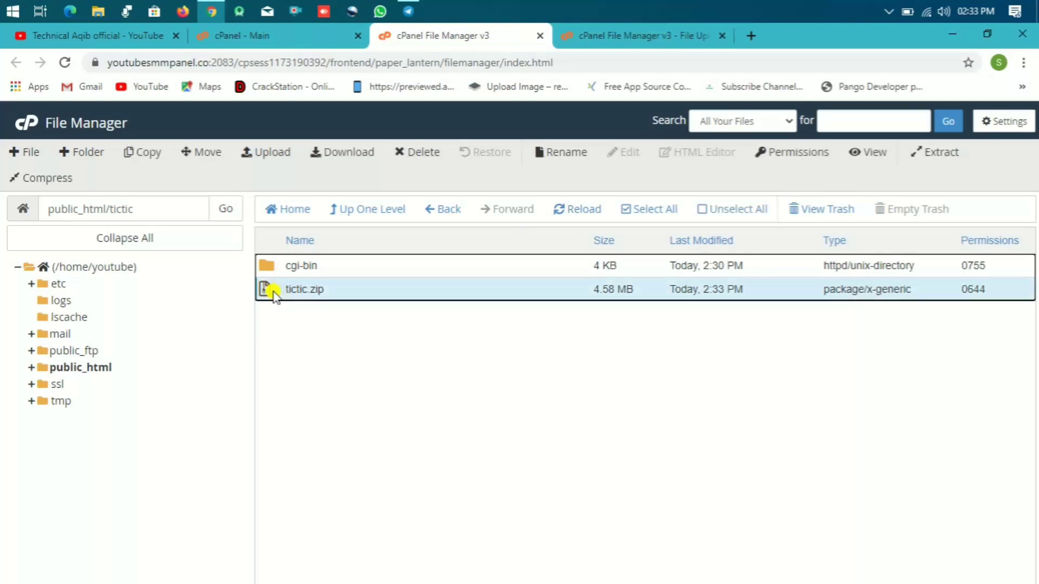
{"action": "left_click", "coordinate": [936, 157]}
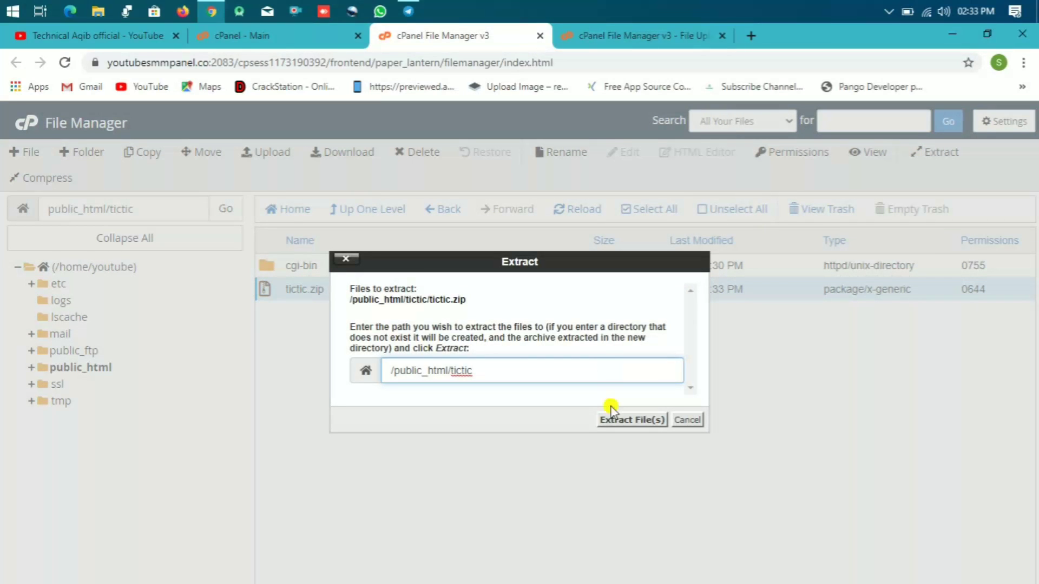
{"action": "left_click", "coordinate": [621, 419]}
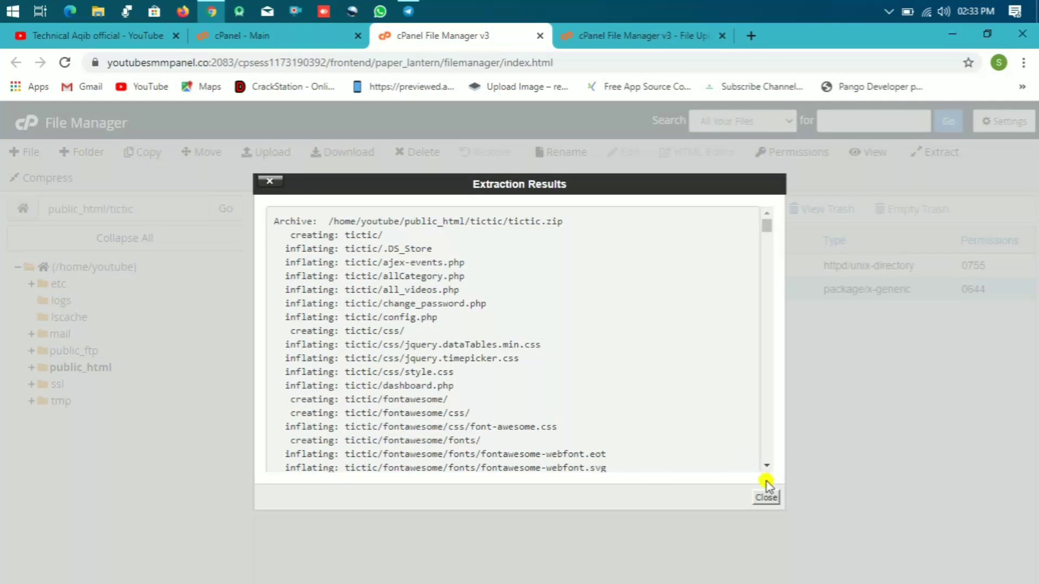
{"action": "left_click", "coordinate": [766, 497]}
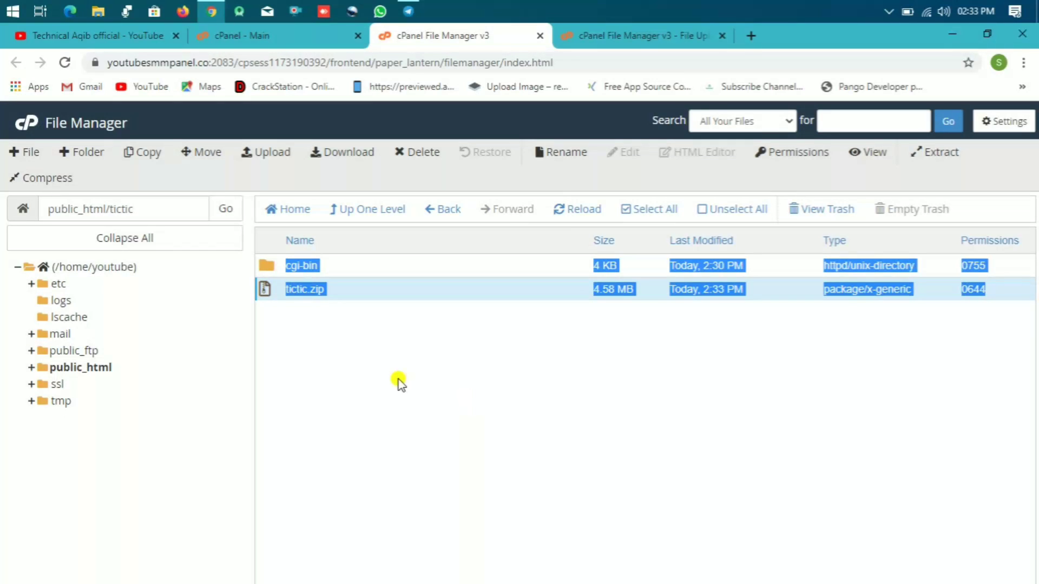
Step: Move everything in the extracted tictic subfolder up into /public_html/tictic
{"action": "left_click", "coordinate": [568, 208]}
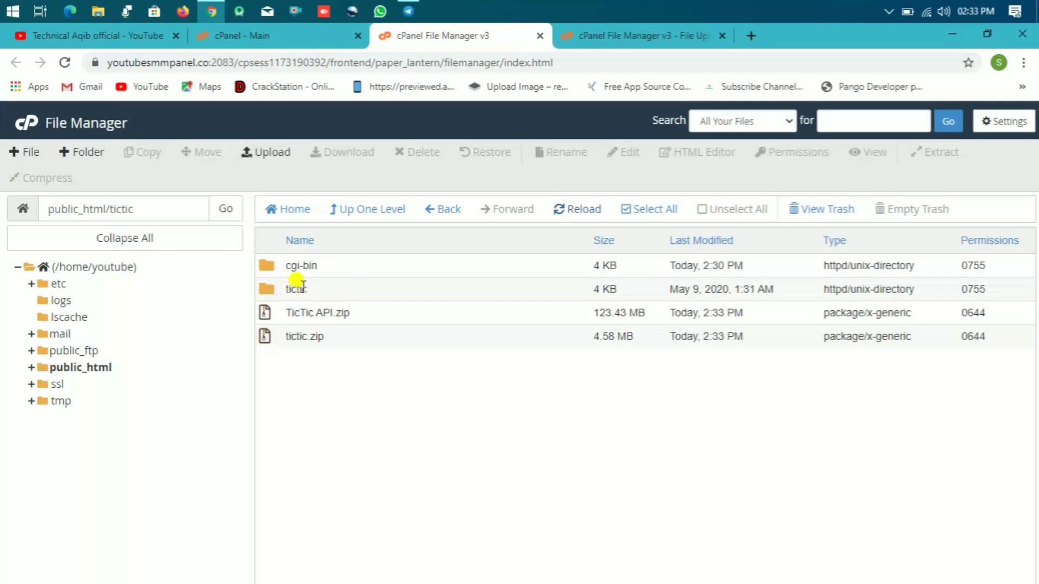
{"action": "double_click", "coordinate": [273, 292]}
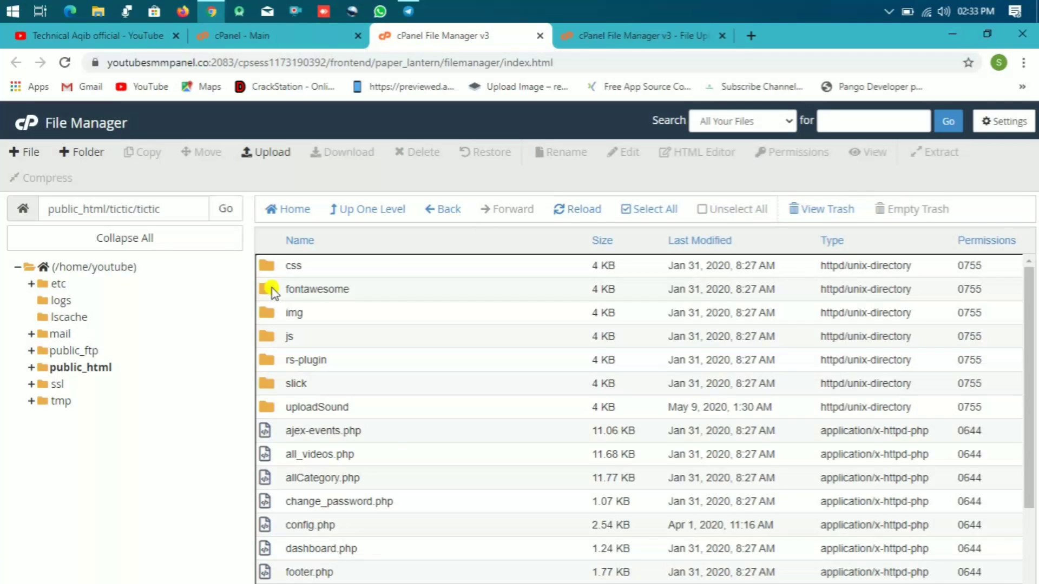
{"action": "left_click", "coordinate": [323, 308]}
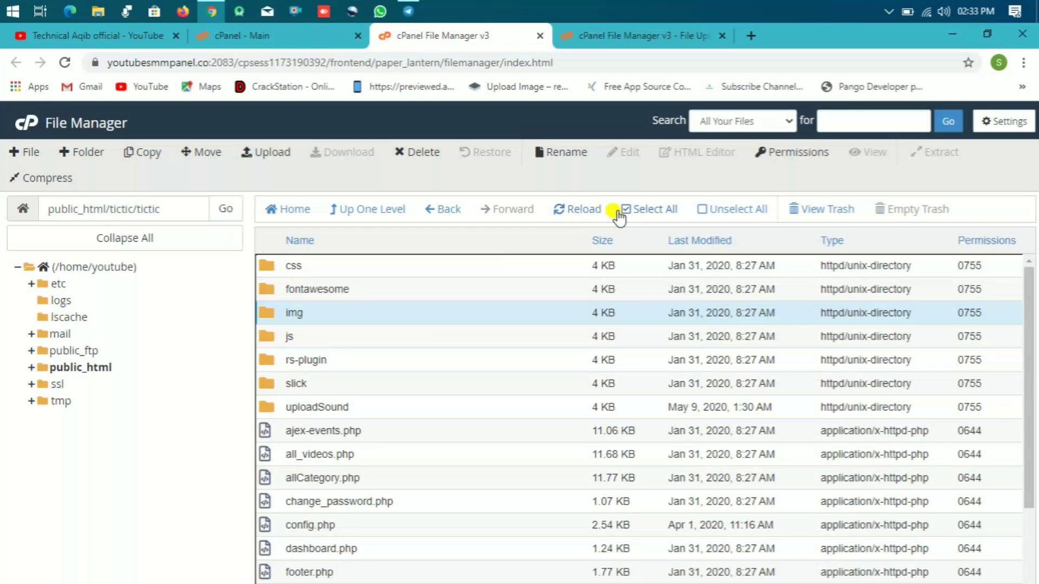
{"action": "left_click", "coordinate": [629, 212]}
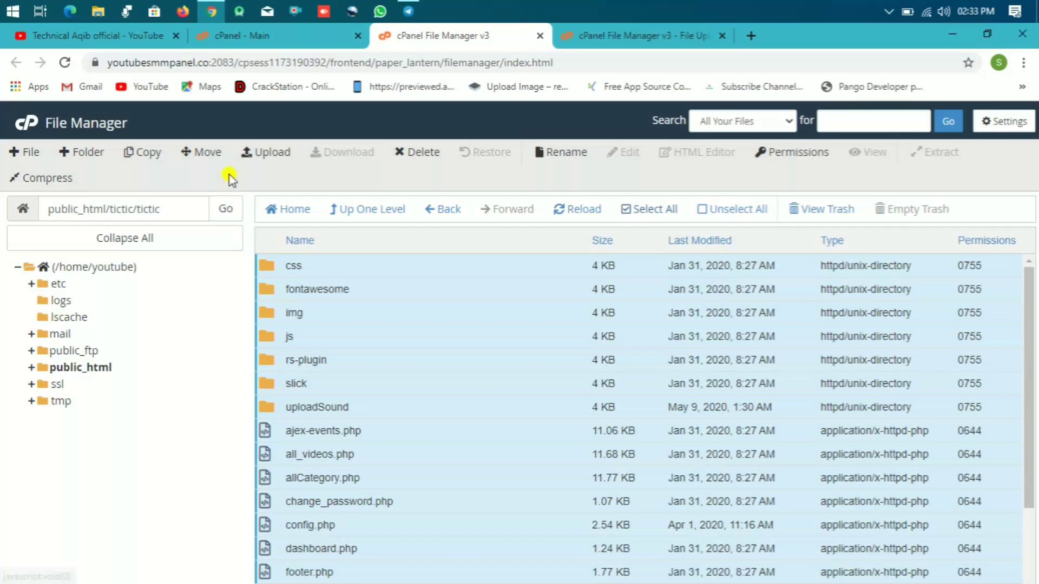
{"action": "left_click", "coordinate": [207, 155]}
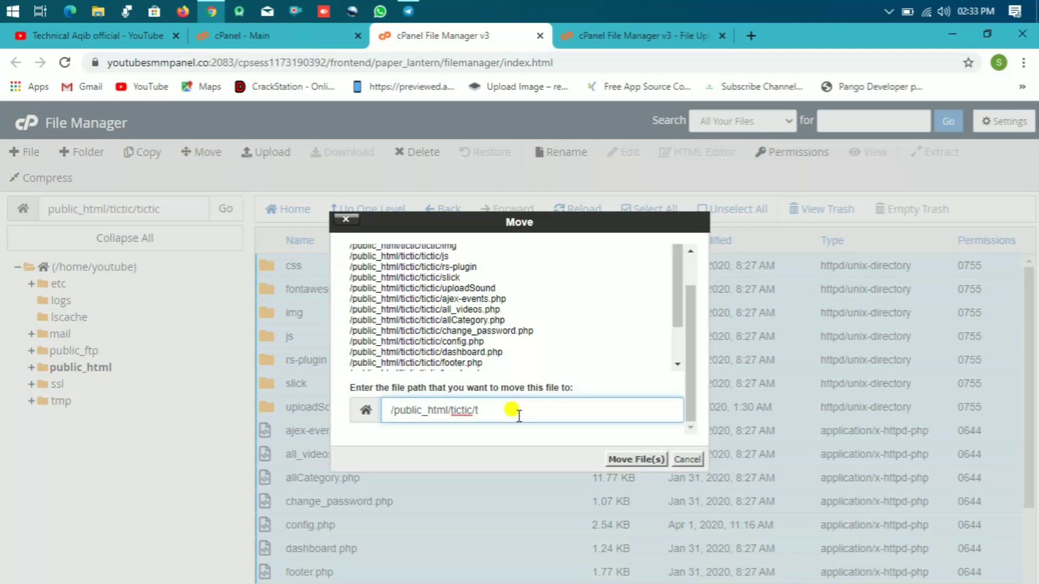
{"action": "key", "text": "Return"}
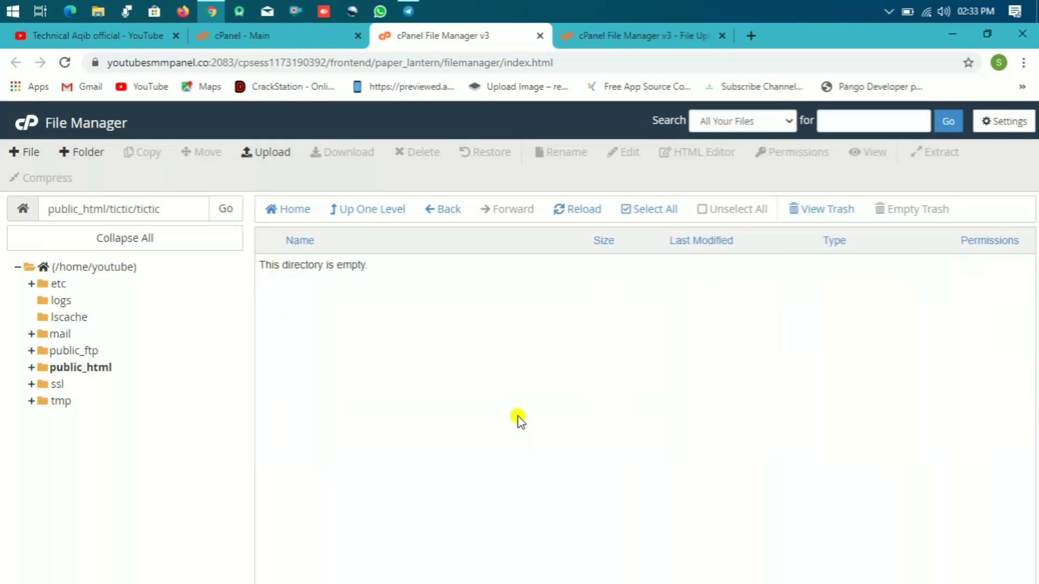
Step: Navigate back to public_html/tictic and open a new browser tab
{"action": "left_click", "coordinate": [436, 221]}
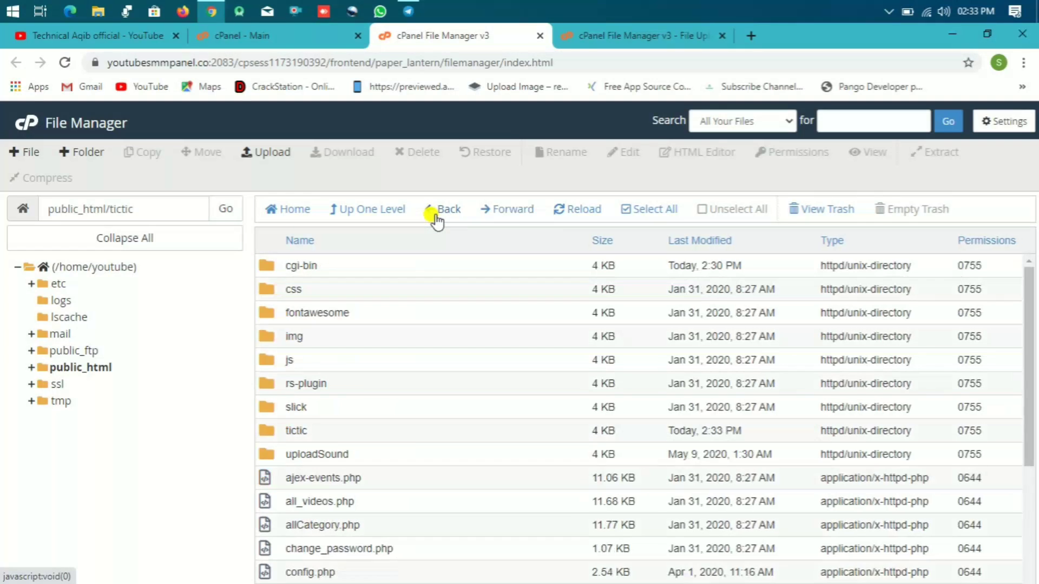
{"action": "left_click", "coordinate": [436, 220]}
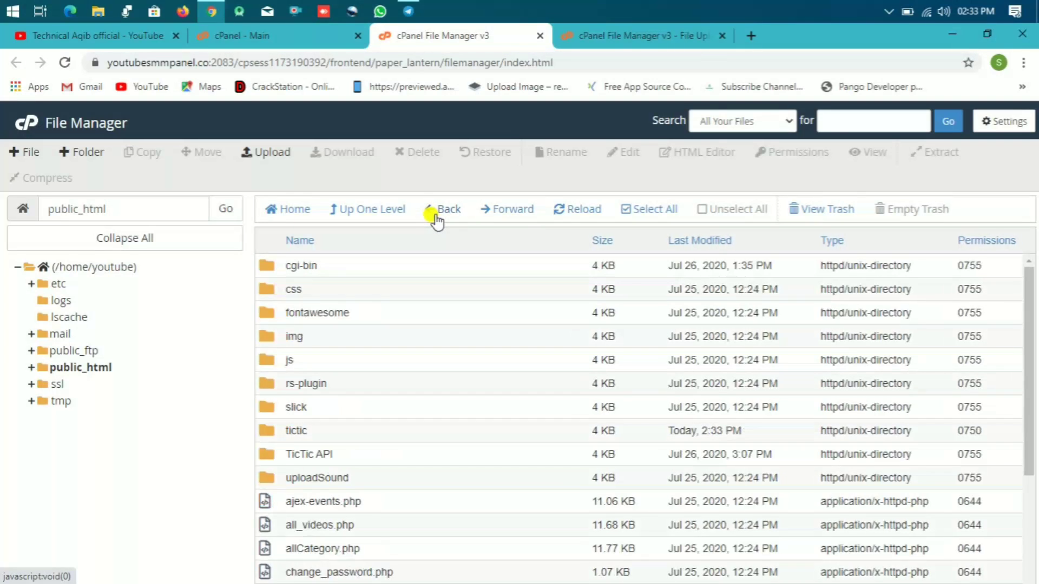
{"action": "double_click", "coordinate": [265, 433]}
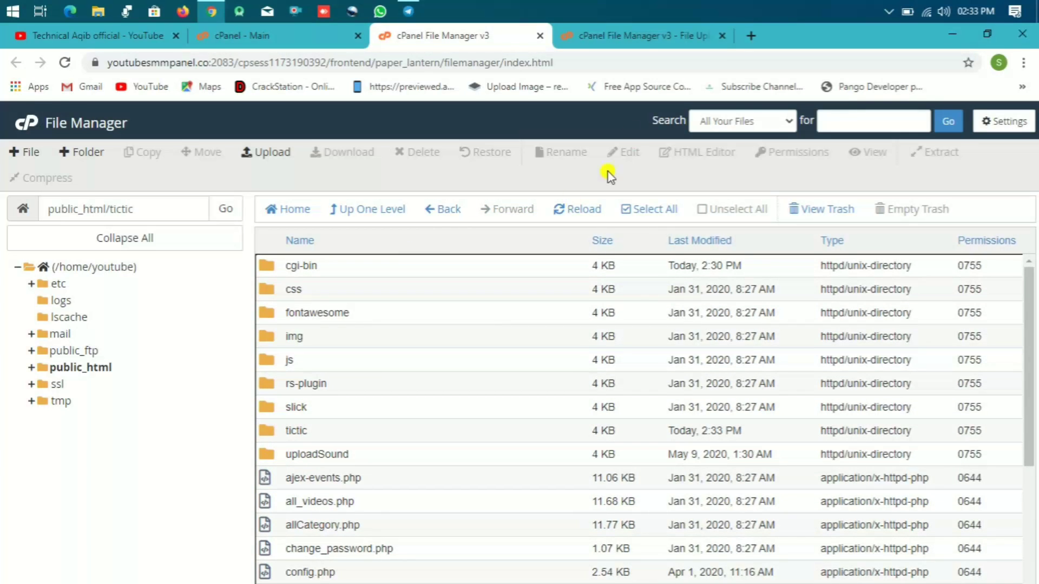
{"action": "left_click", "coordinate": [756, 36]}
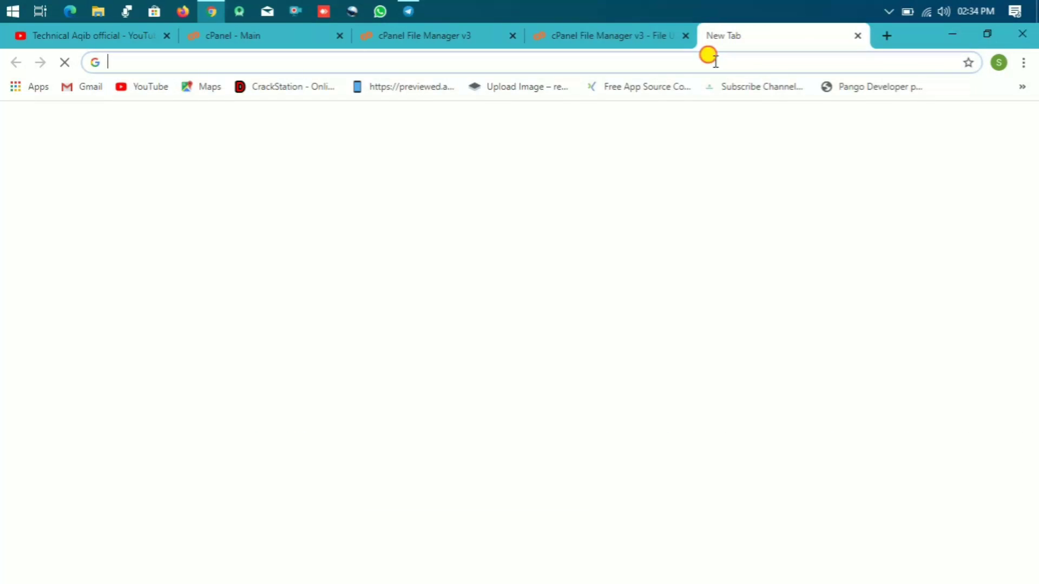
Step: Load tictic.youtubesmmpanel.co to reach the TicTic admin login page, then check upload progress
{"action": "left_click", "coordinate": [707, 54]}
{"action": "type", "text": "tic"}
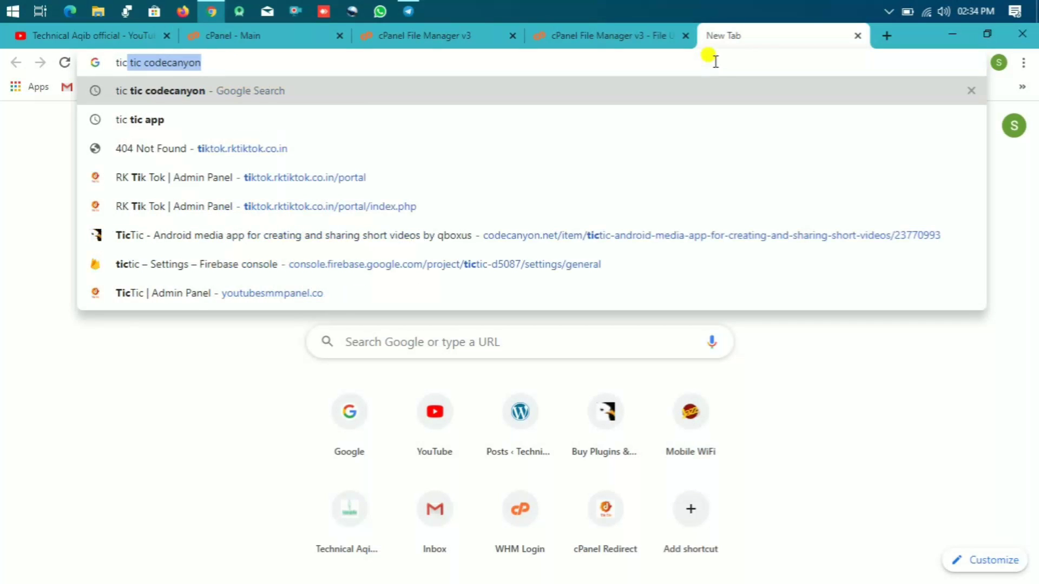
{"action": "type", "text": "tic"}
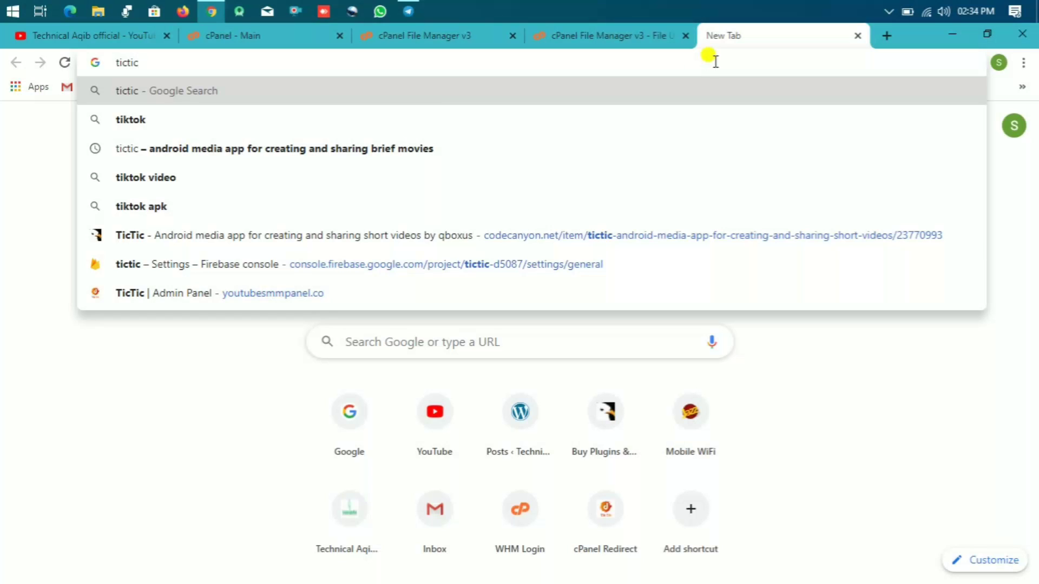
{"action": "type", "text": ".youtub"}
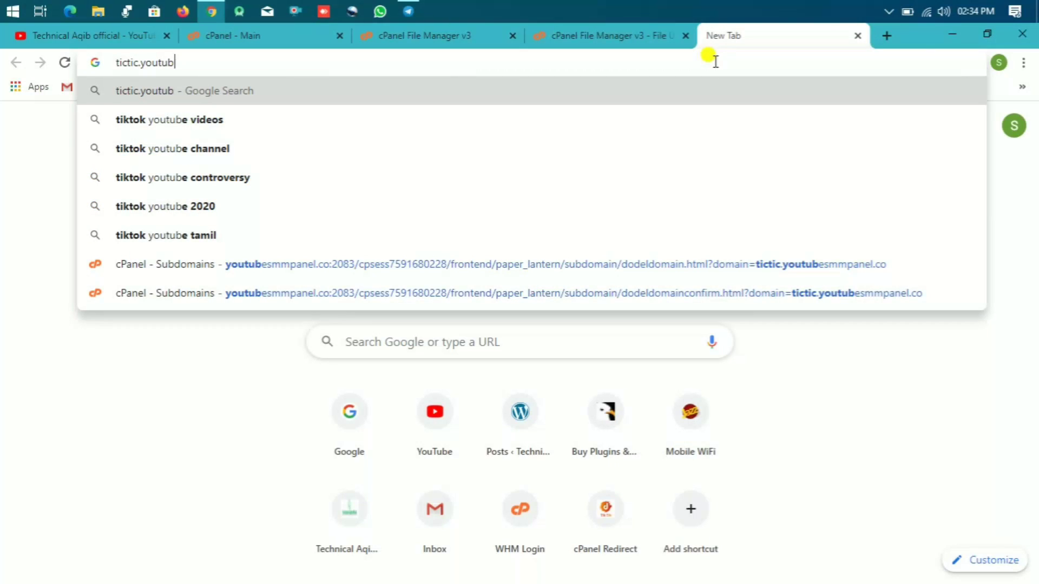
{"action": "type", "text": "esmm"}
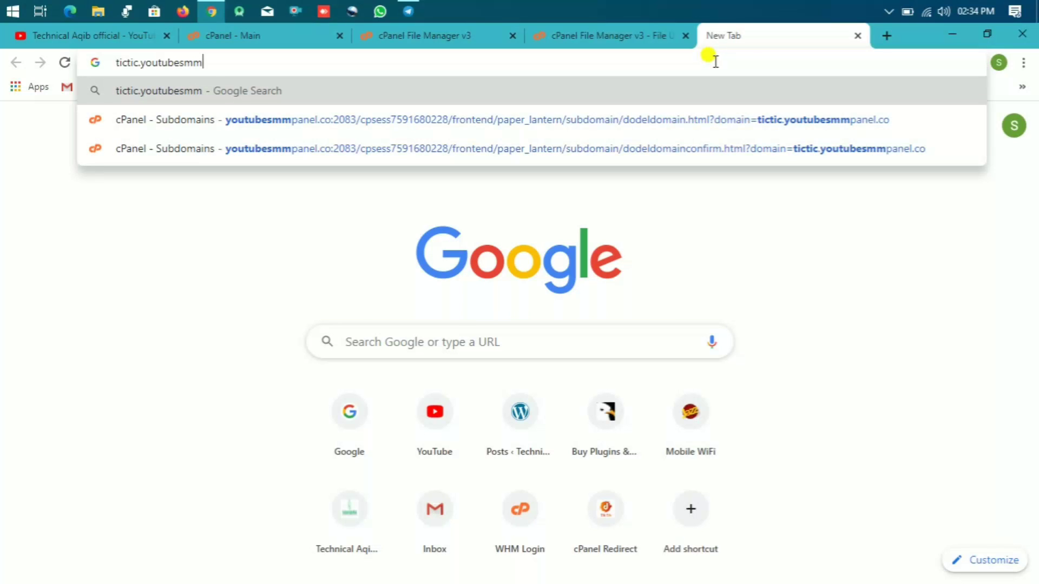
{"action": "type", "text": "panr"}
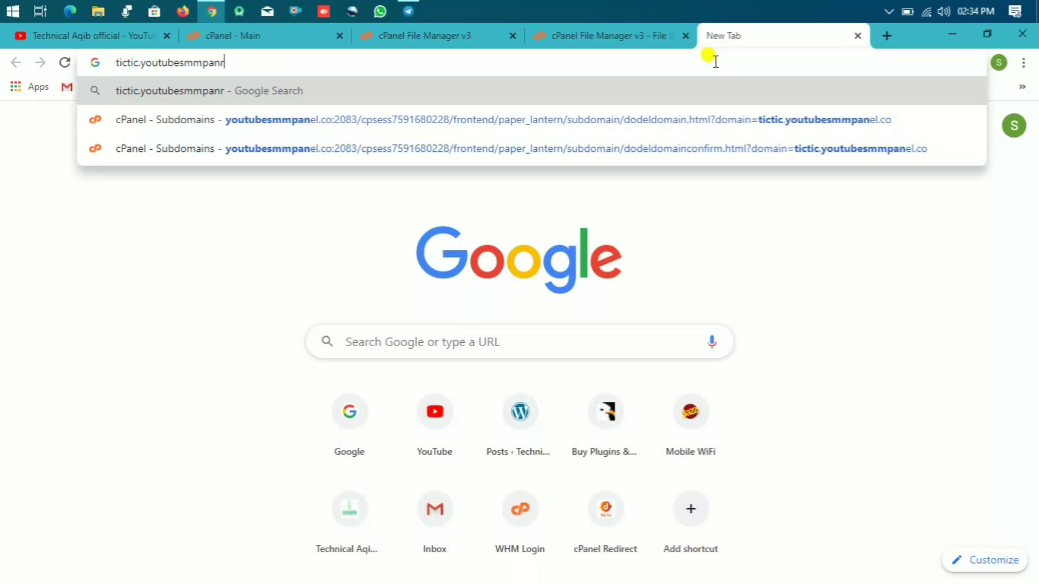
{"action": "key", "text": "BackSpace"}
{"action": "type", "text": "e"}
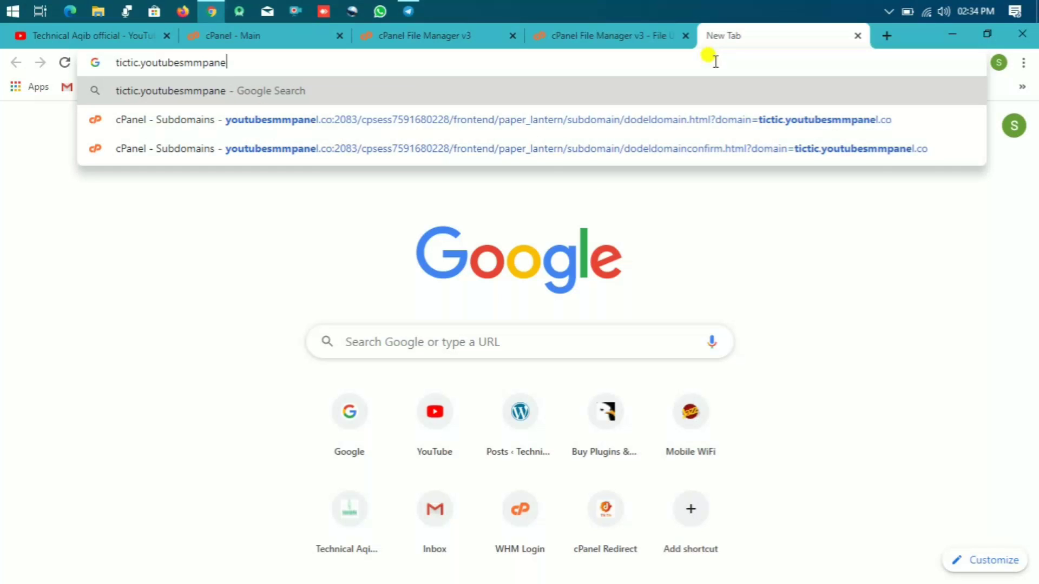
{"action": "type", "text": "l"}
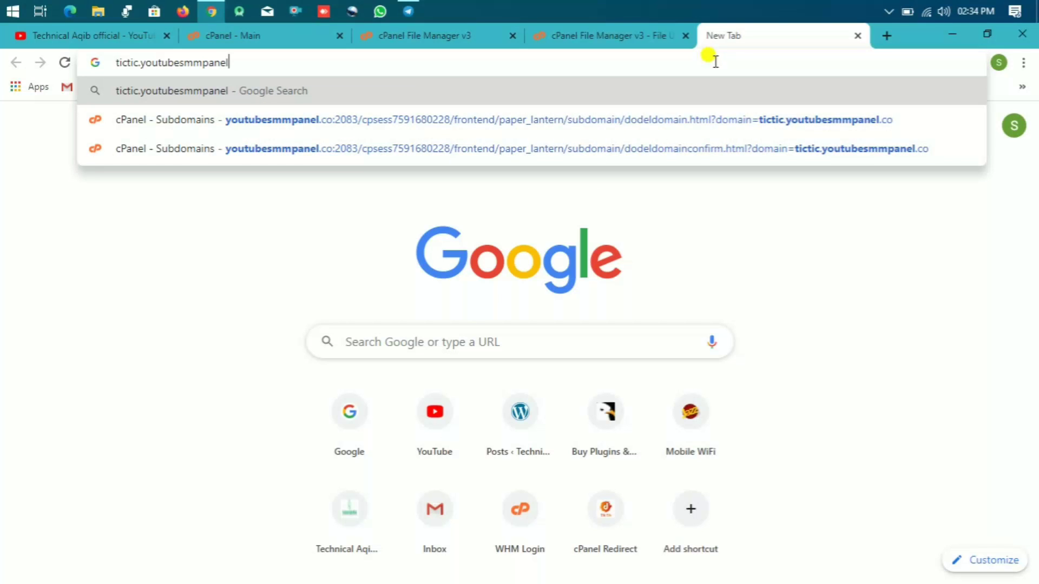
{"action": "type", "text": ".co"}
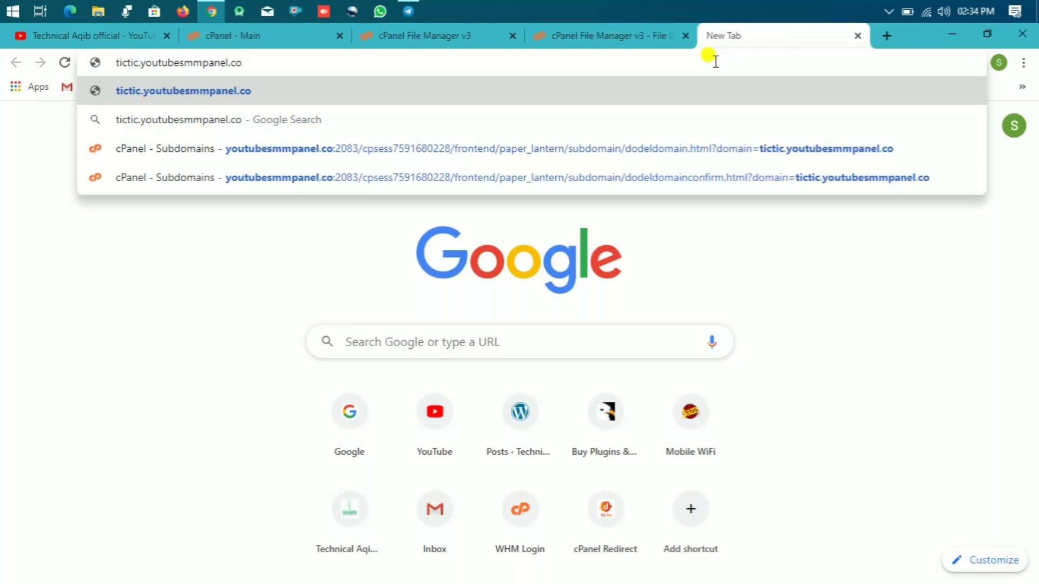
{"action": "key", "text": "Return"}
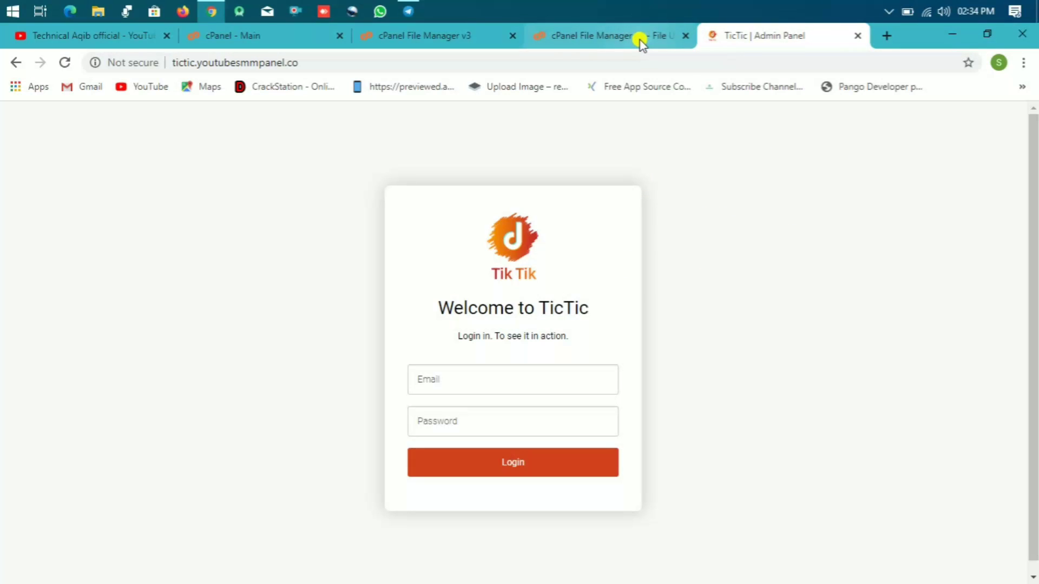
{"action": "left_click", "coordinate": [448, 378]}
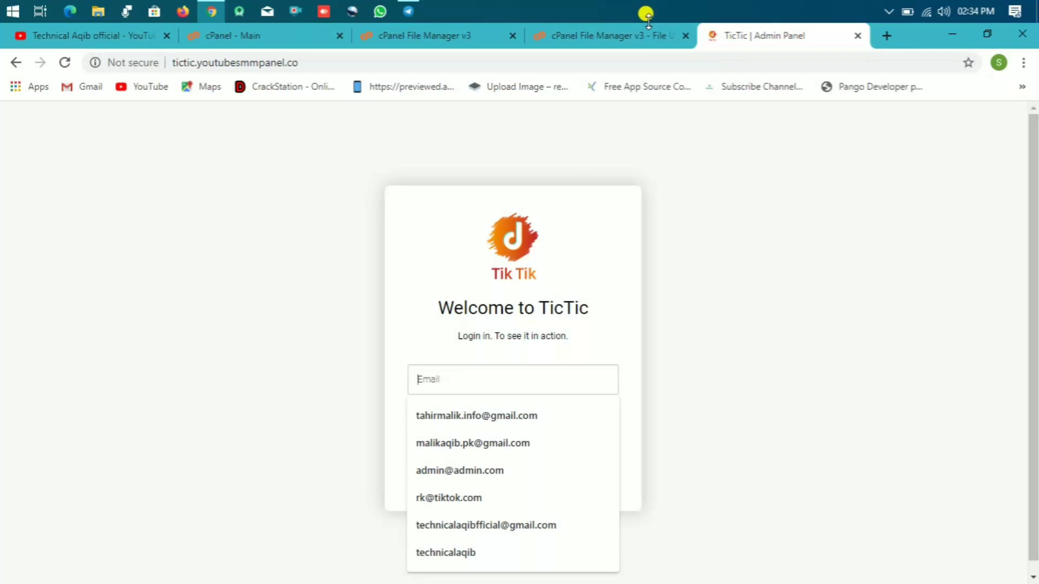
{"action": "left_click", "coordinate": [620, 37]}
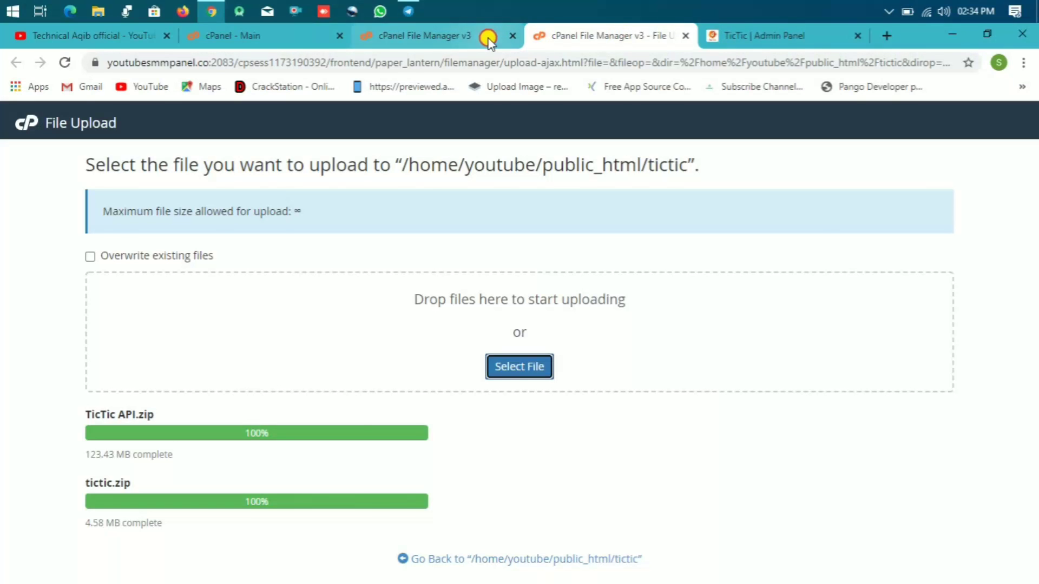
Step: Confirm both zip uploads finished and close the File Upload tab
{"action": "left_click", "coordinate": [487, 38]}
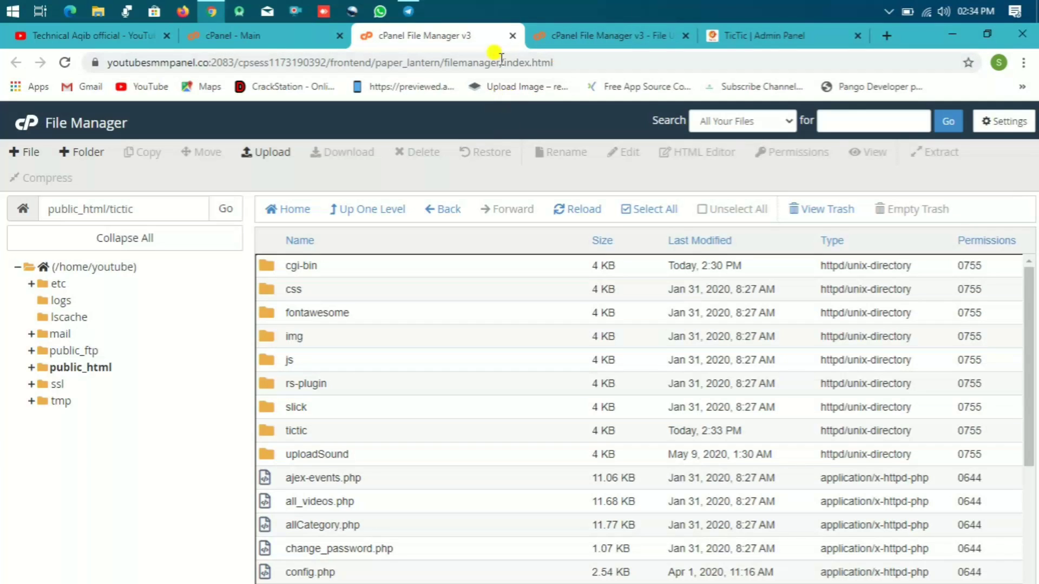
{"action": "left_click", "coordinate": [541, 39]}
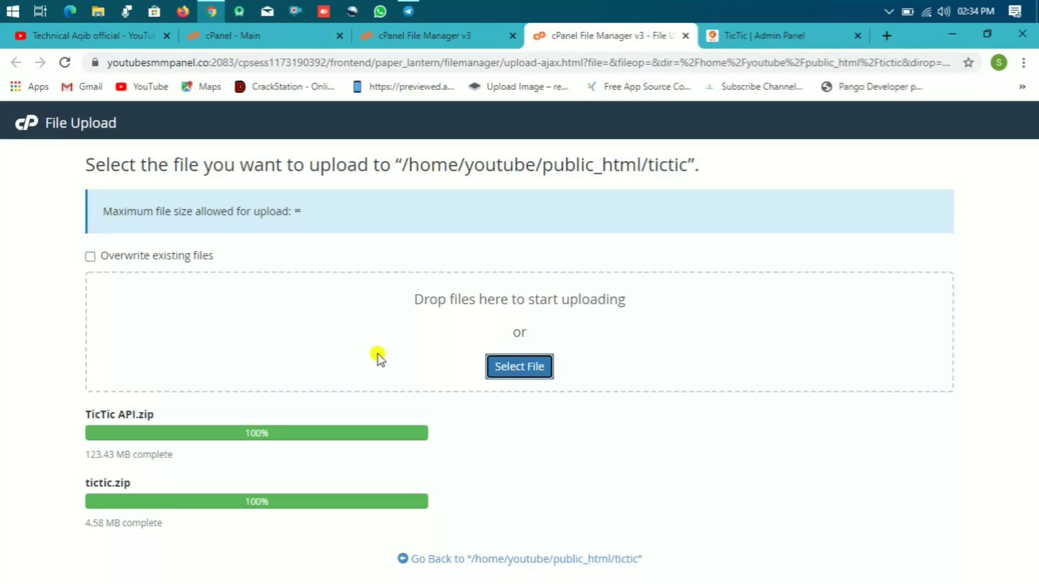
{"action": "left_click", "coordinate": [688, 37]}
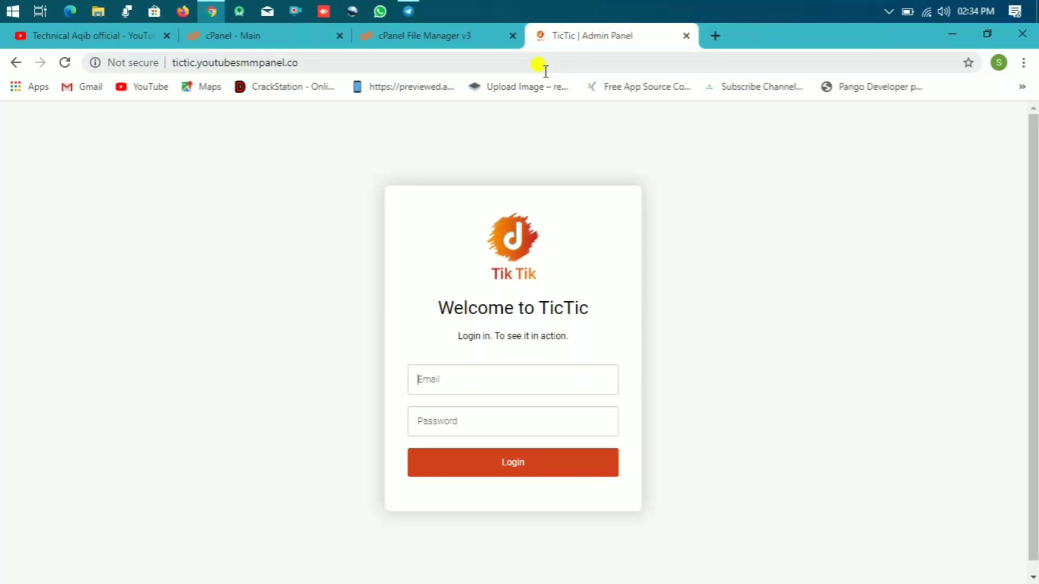
Step: Reopen public_html/tictic in File Manager, reload it and scroll through the files
{"action": "left_click", "coordinate": [462, 37]}
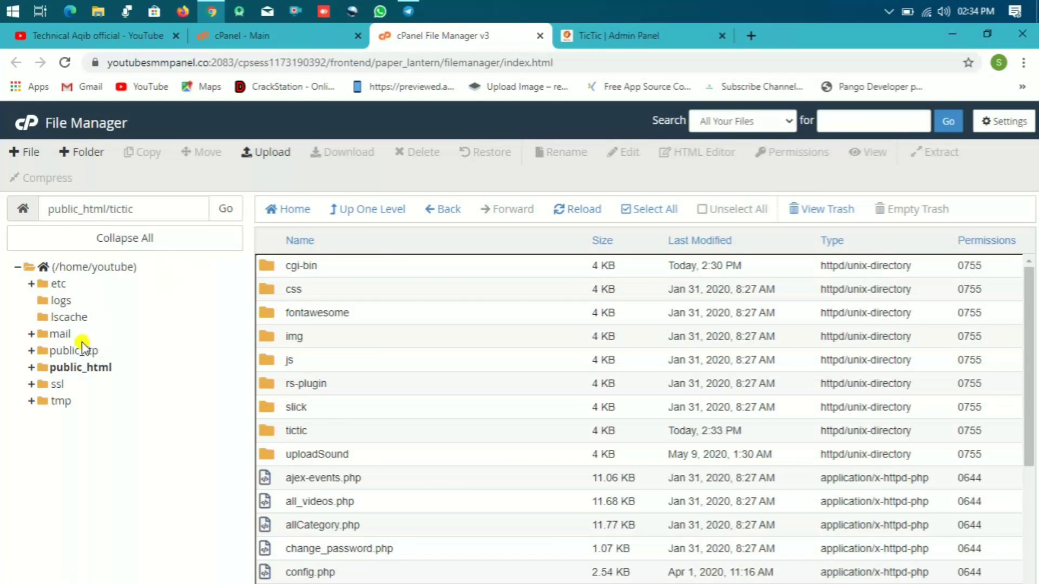
{"action": "left_click", "coordinate": [64, 370]}
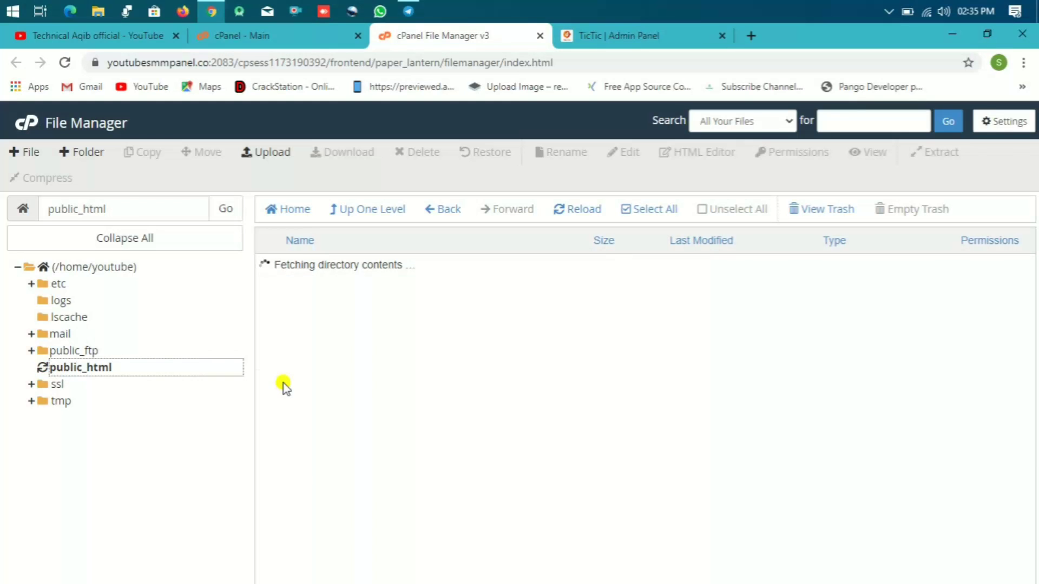
{"action": "double_click", "coordinate": [269, 434]}
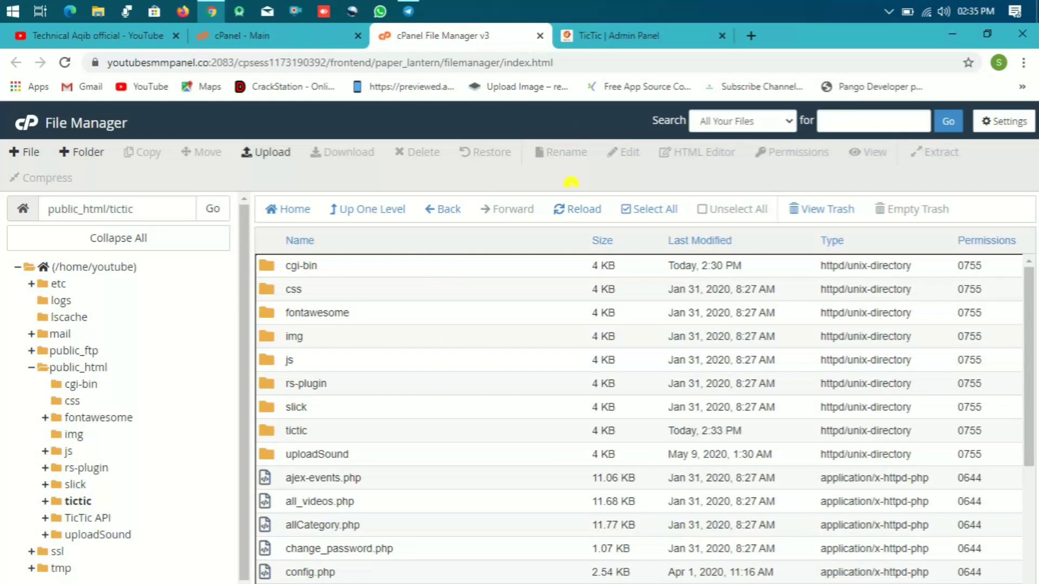
{"action": "left_click", "coordinate": [565, 224]}
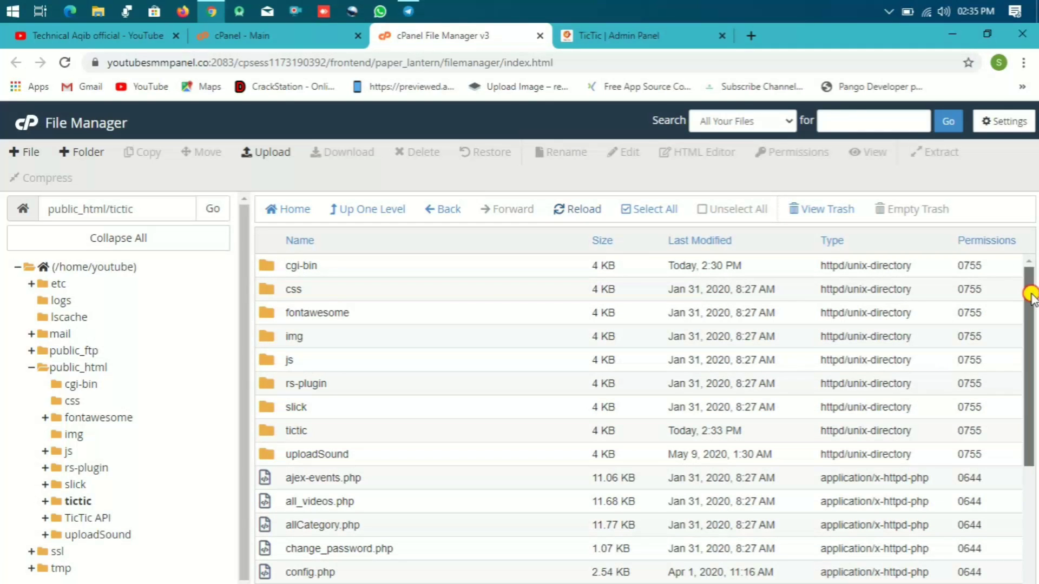
{"action": "left_click_drag", "start_coordinate": [1031, 295], "coordinate": [1026, 424]}
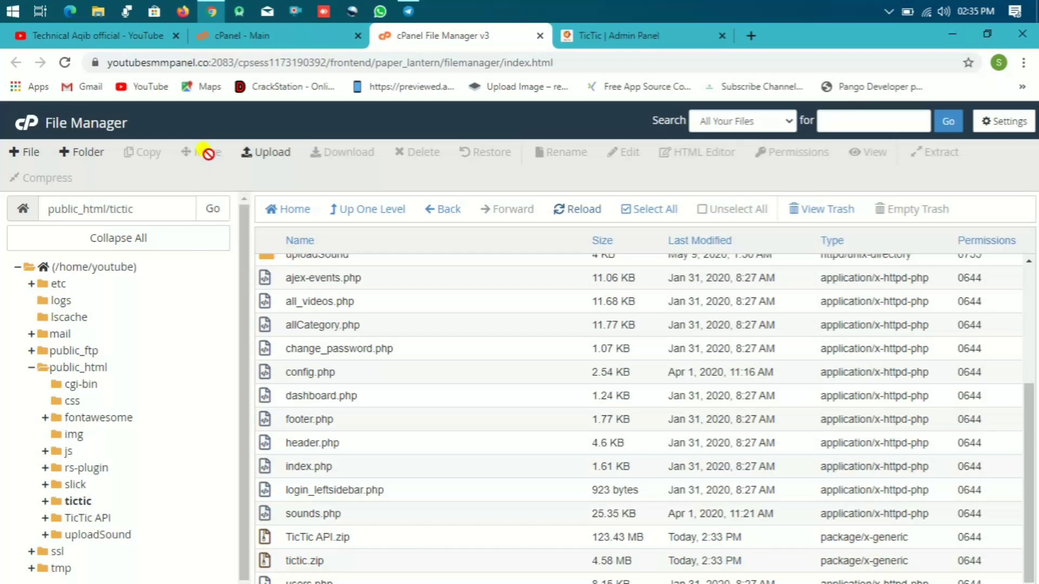
Step: Create a new folder named API inside the tictic folder
{"action": "left_click", "coordinate": [97, 157]}
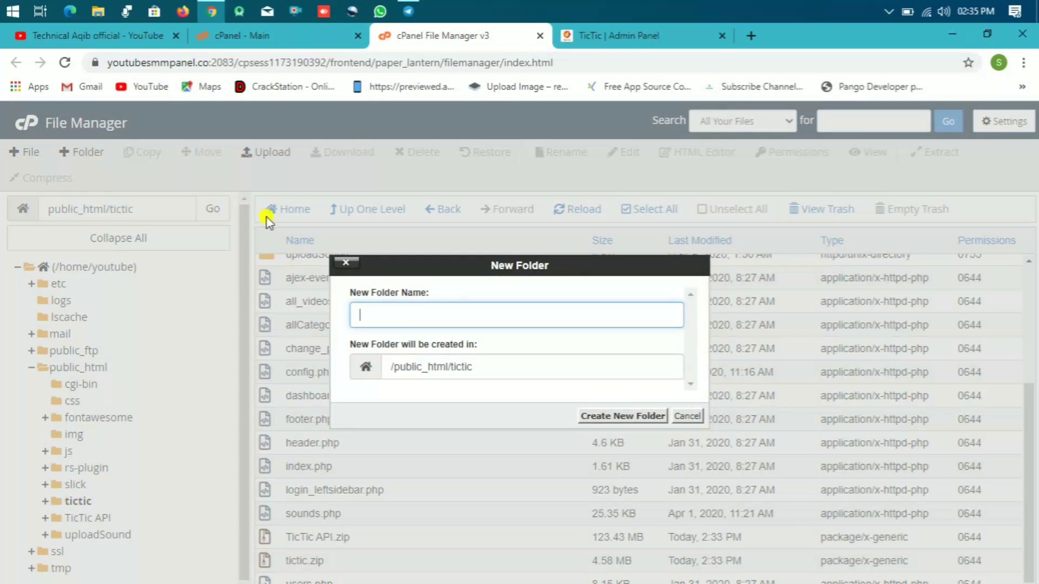
{"action": "type", "text": "API"}
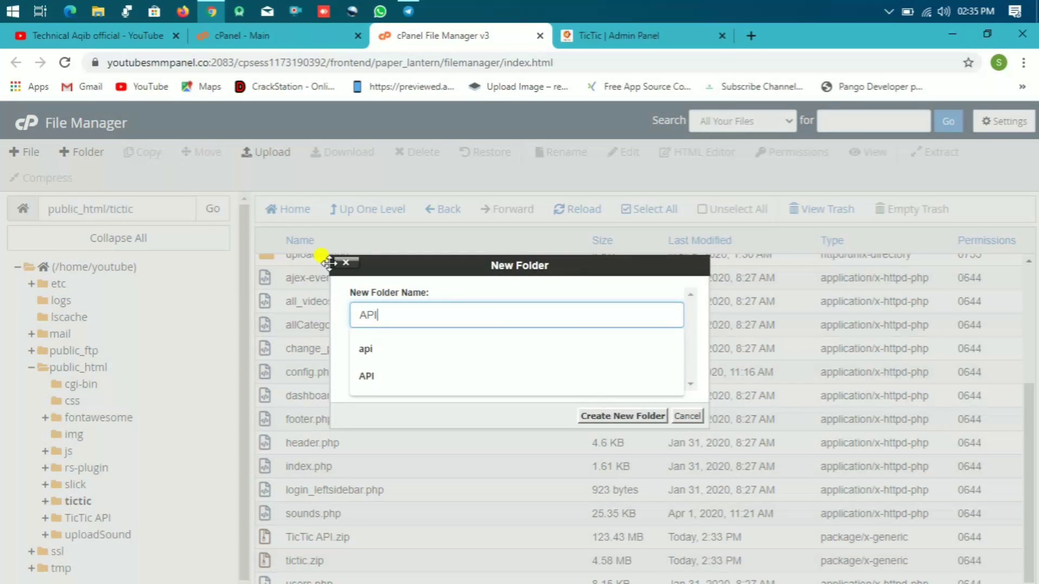
{"action": "left_click", "coordinate": [528, 375]}
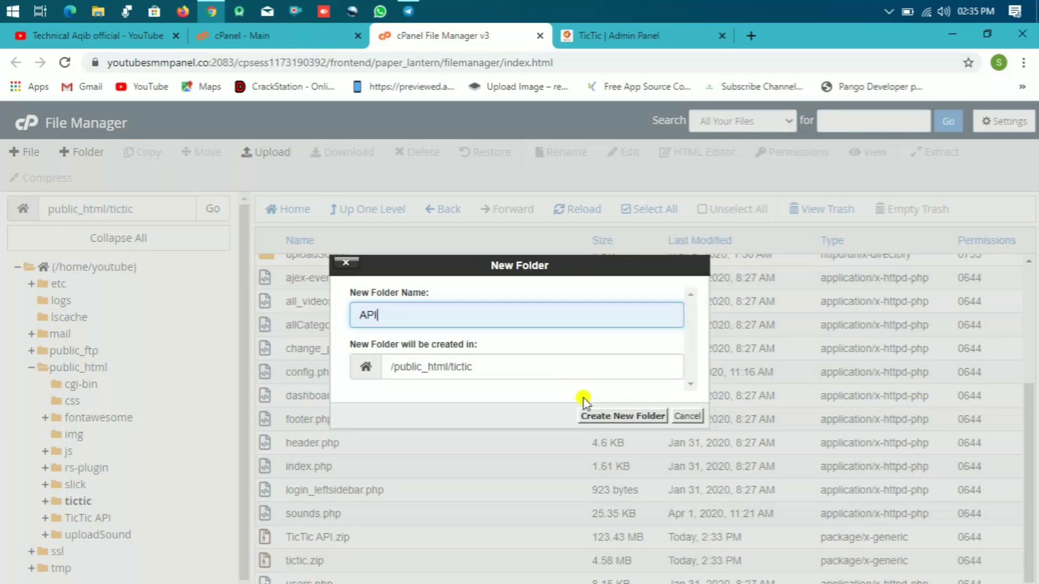
{"action": "left_click", "coordinate": [592, 415]}
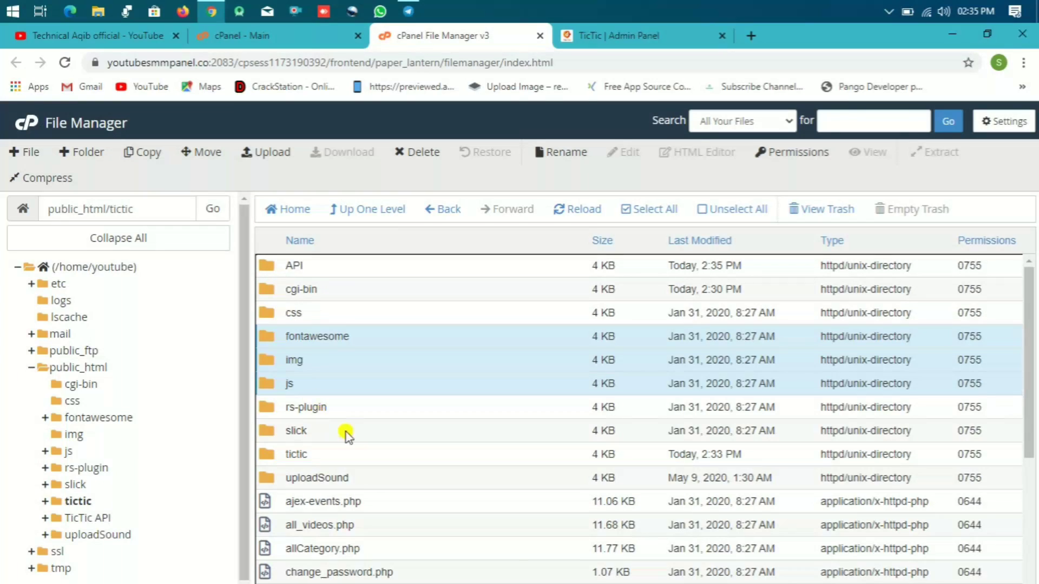
Step: Dismiss the rs-plugin permissions editor and select the TicTic API.zip archive
{"action": "left_click", "coordinate": [1000, 401]}
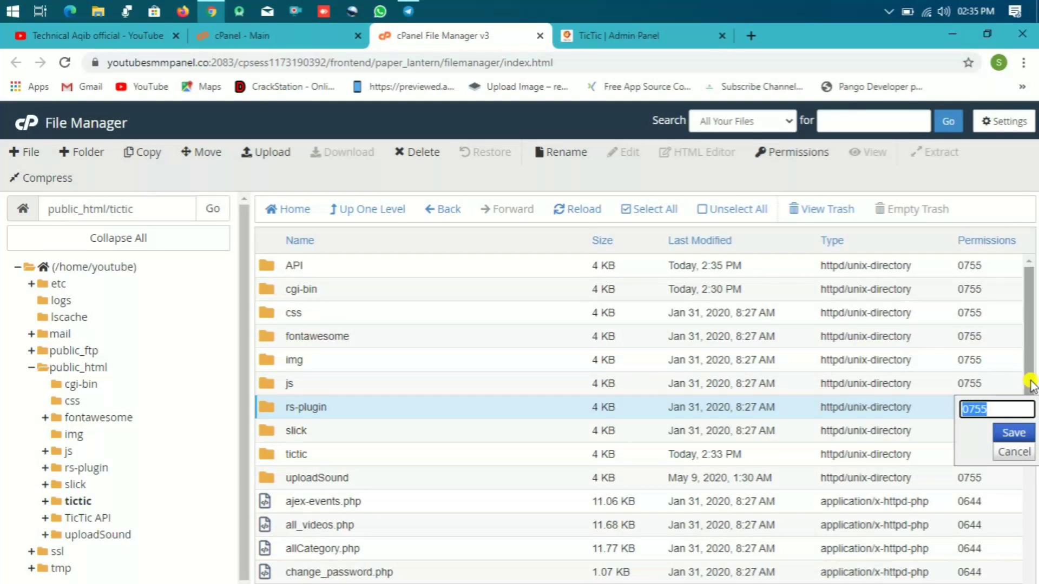
{"action": "left_click", "coordinate": [1014, 451]}
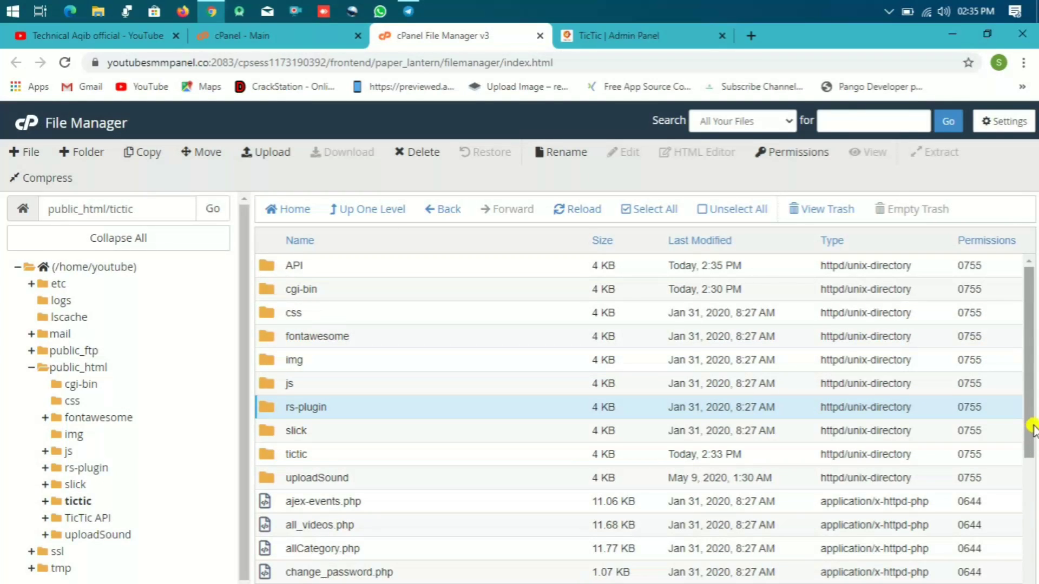
{"action": "left_click_drag", "start_coordinate": [1032, 426], "coordinate": [1033, 581]}
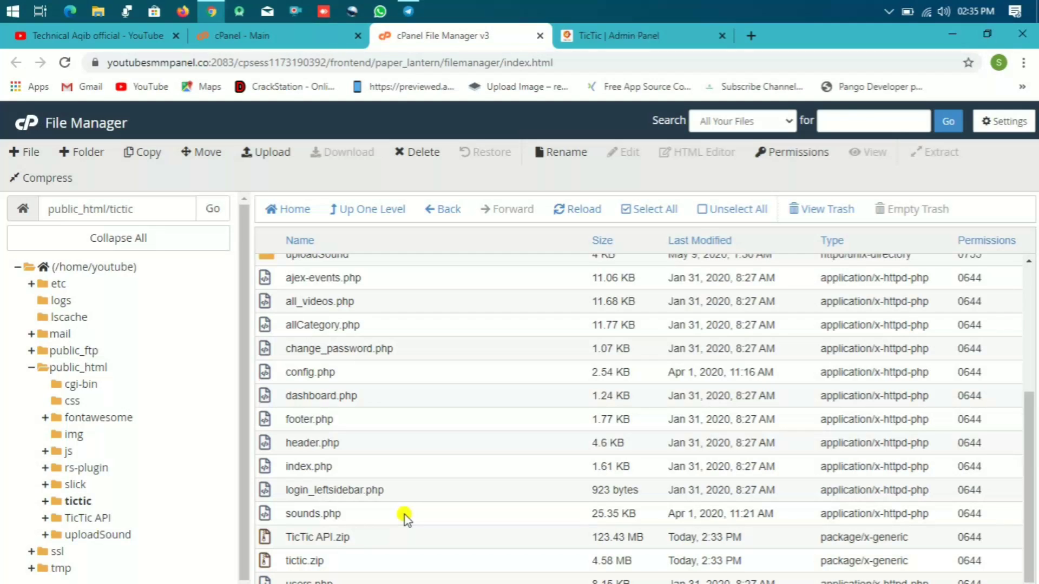
{"action": "left_click", "coordinate": [321, 533]}
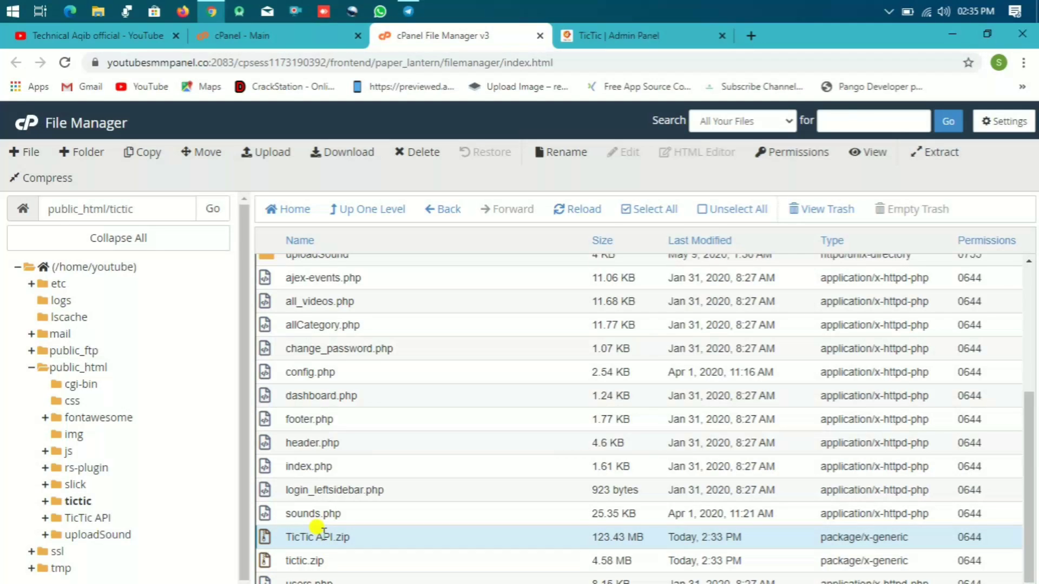
Step: Extract TicTic API.zip into /public_html/tictic/API and close the extraction results
{"action": "right_click", "coordinate": [323, 536]}
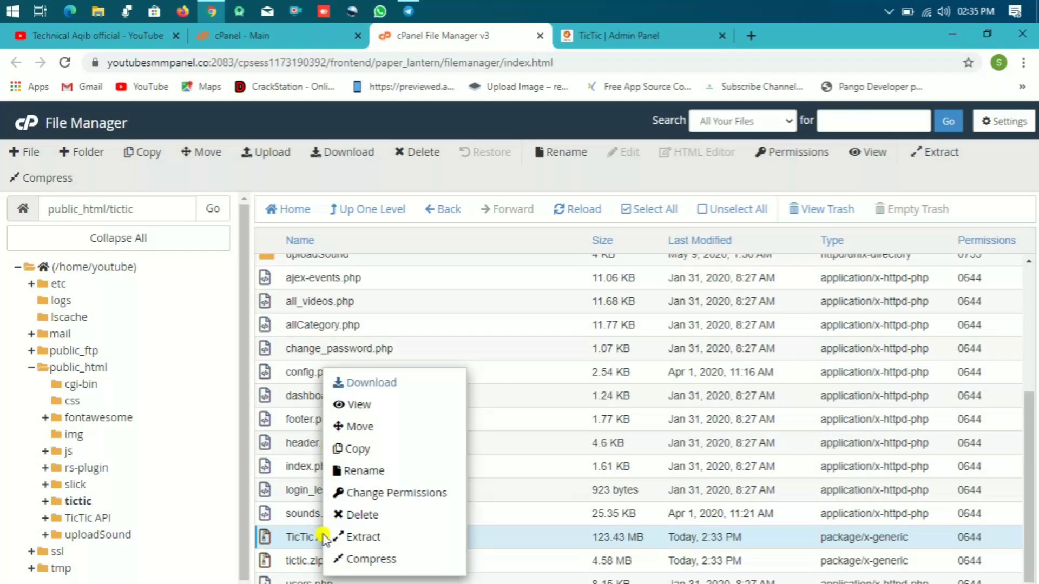
{"action": "left_click", "coordinate": [344, 536]}
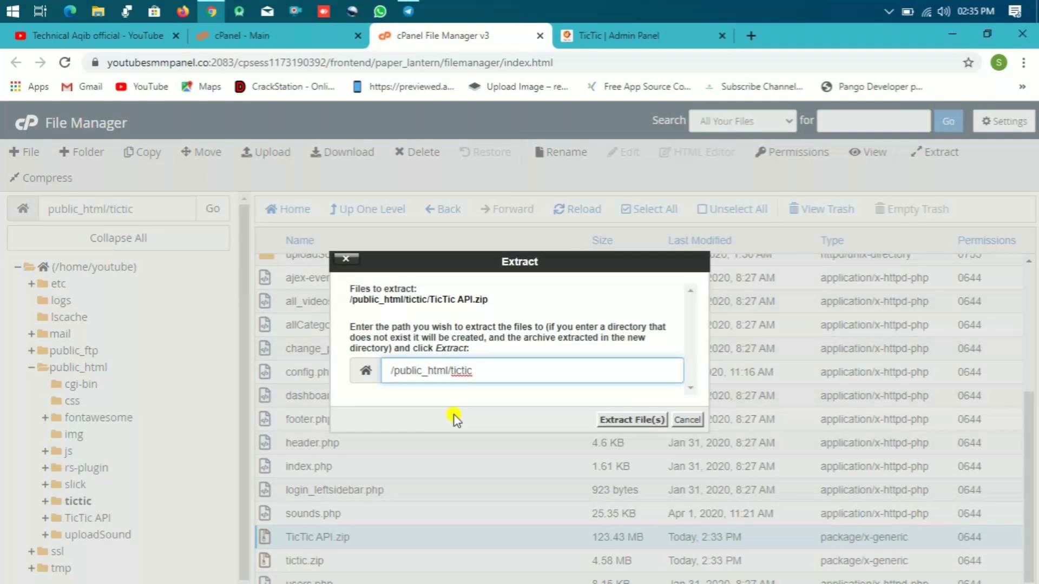
{"action": "type", "text": "/admin"}
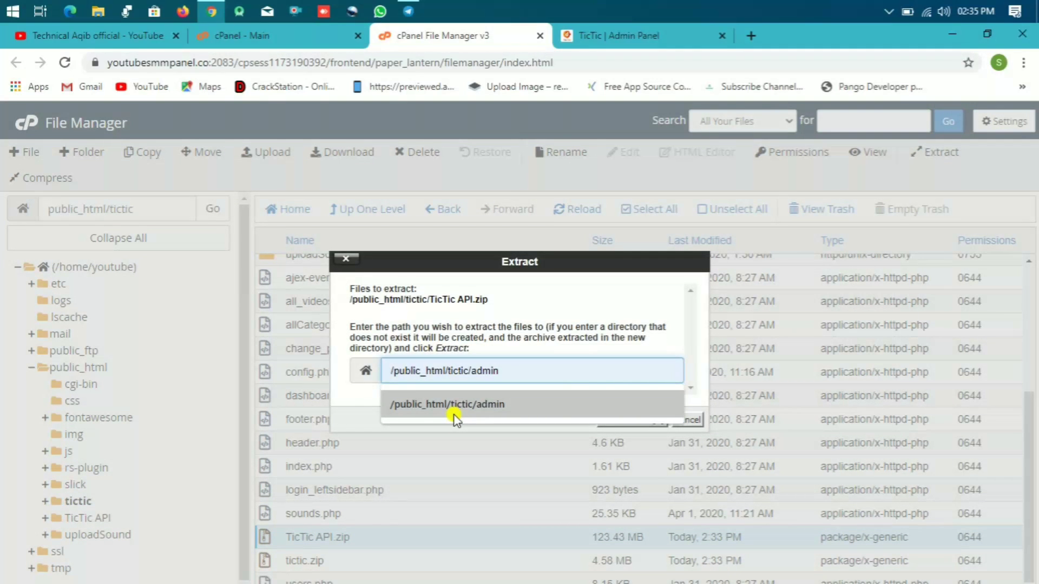
{"action": "key", "text": "BackSpace"}
{"action": "key", "text": "BackSpace"}
{"action": "key", "text": "BackSpace"}
{"action": "key", "text": "BackSpace"}
{"action": "key", "text": "BackSpace"}
{"action": "type", "text": "API"}
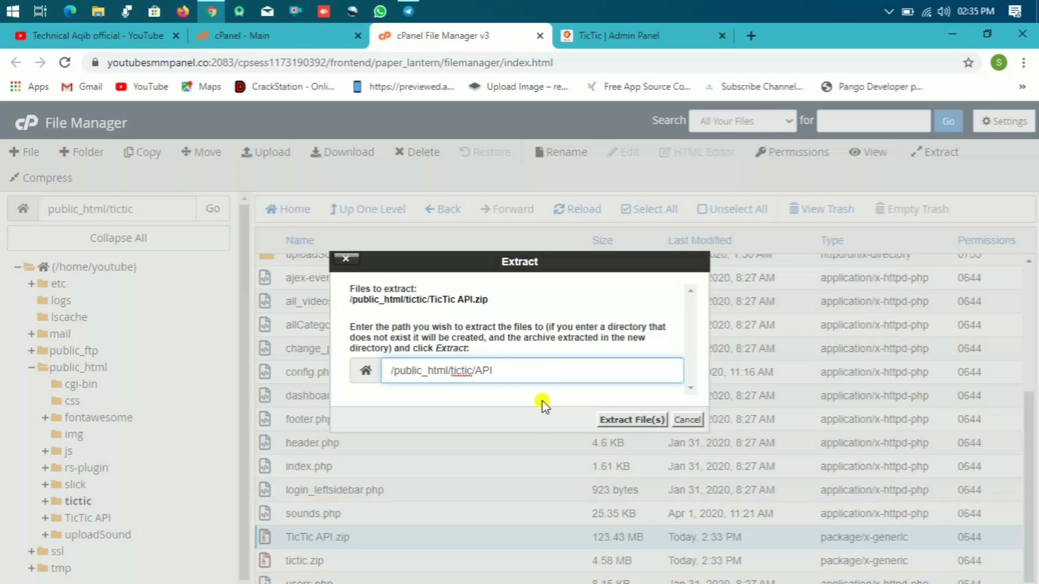
{"action": "left_click", "coordinate": [605, 420]}
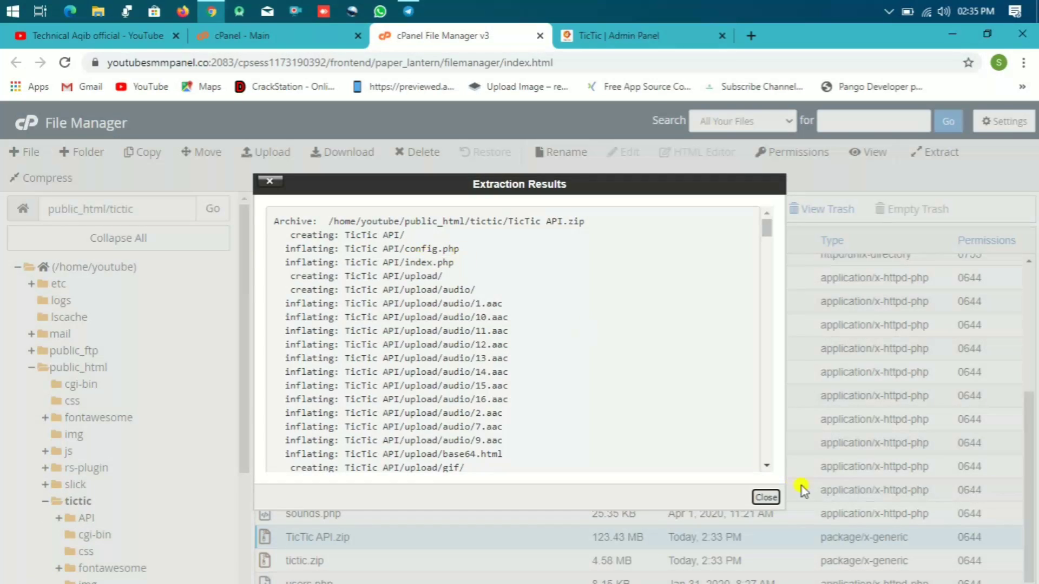
{"action": "left_click", "coordinate": [765, 496]}
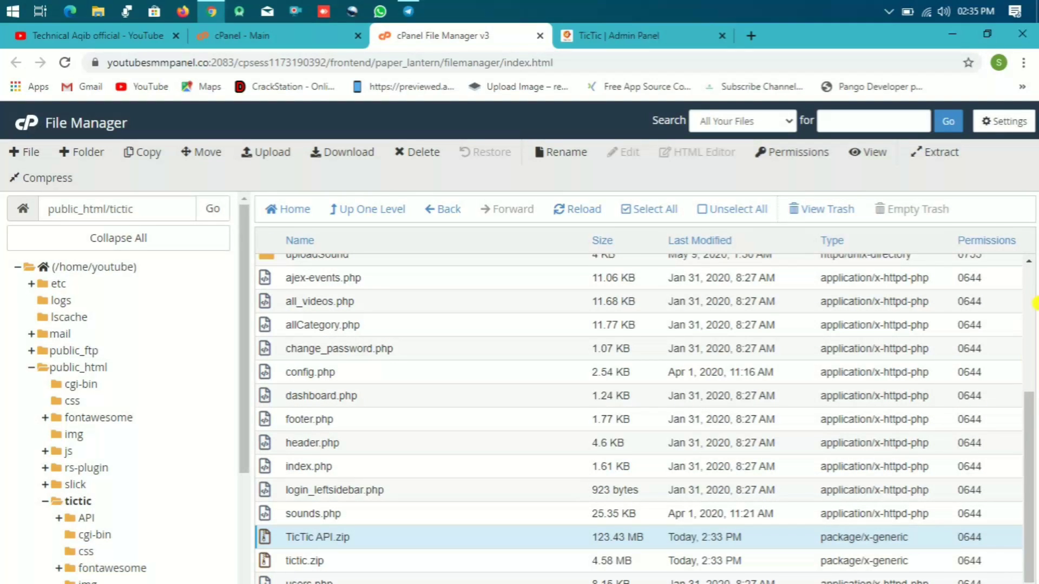
{"action": "left_click_drag", "start_coordinate": [1030, 405], "coordinate": [1028, 268]}
{"action": "left_click", "coordinate": [666, 303]}
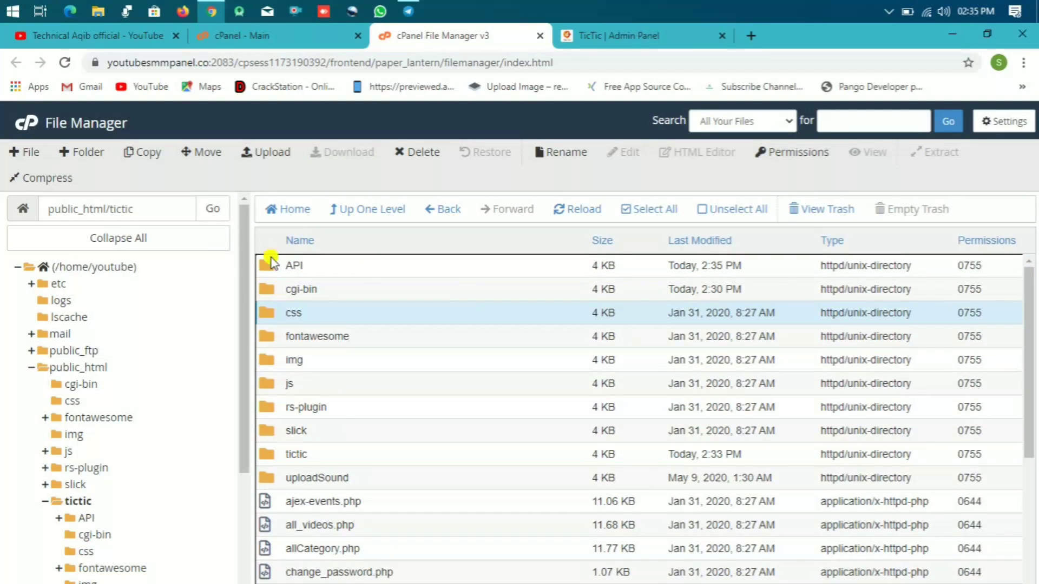
Step: Move upload, config.php and index.php from the TicTic API folder up into API
{"action": "double_click", "coordinate": [268, 265]}
{"action": "double_click", "coordinate": [268, 265]}
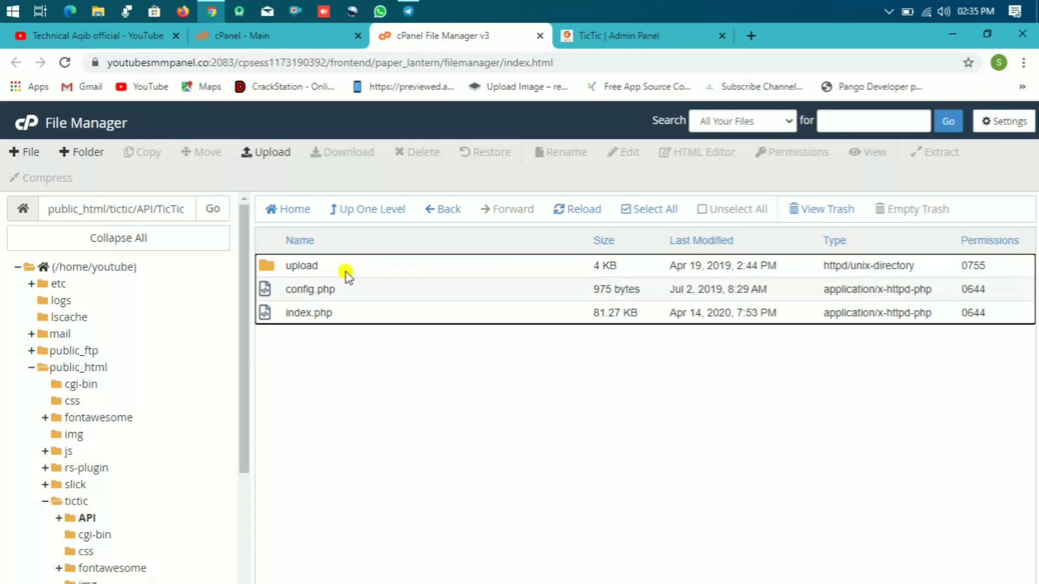
{"action": "left_click", "coordinate": [345, 272]}
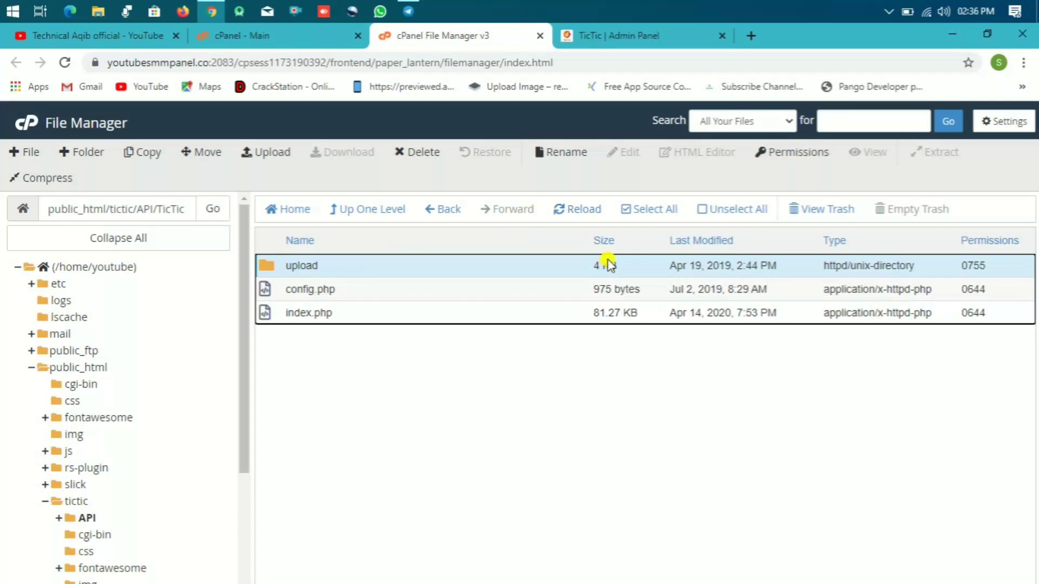
{"action": "left_click", "coordinate": [644, 210]}
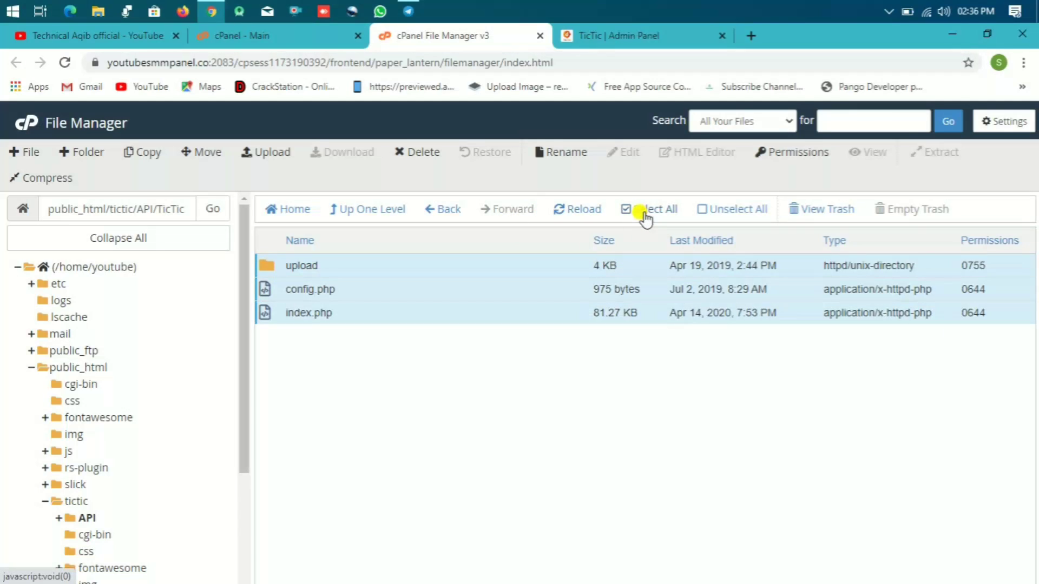
{"action": "left_click", "coordinate": [209, 156]}
{"action": "left_click", "coordinate": [551, 396]}
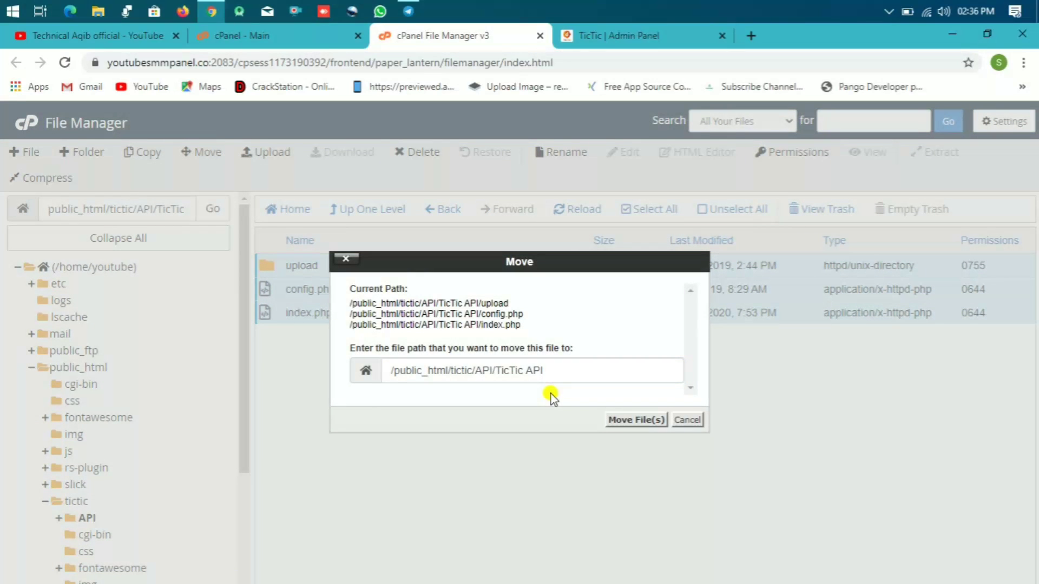
{"action": "left_click", "coordinate": [561, 372]}
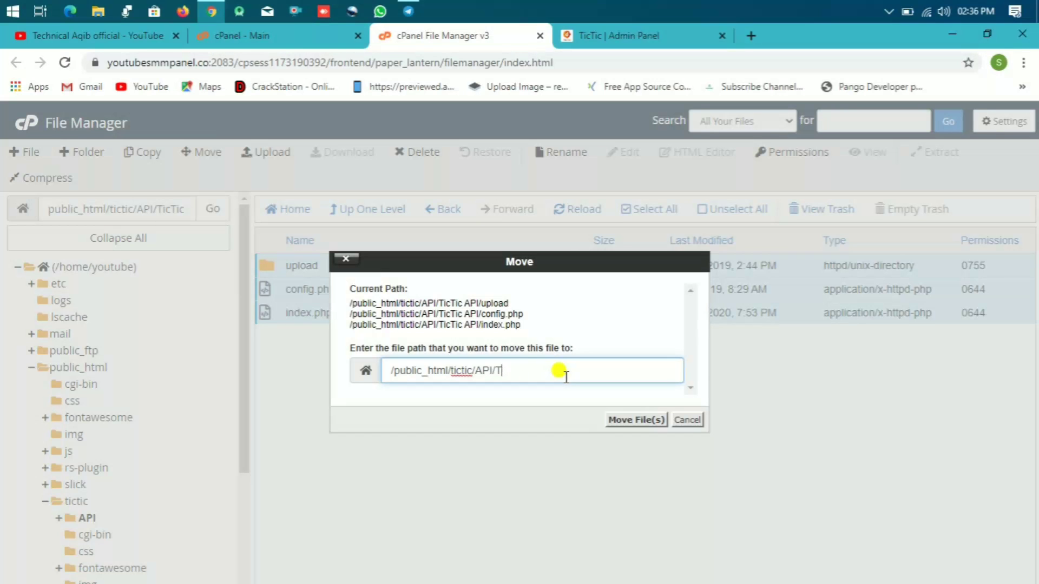
{"action": "key", "text": "Return"}
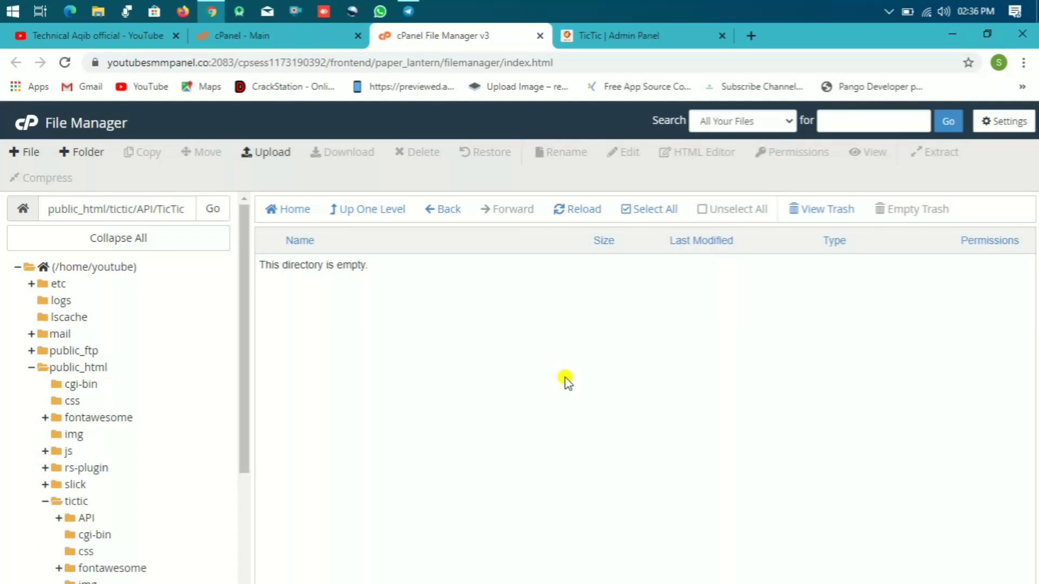
Step: Reopen the API folder from tictic and bring up the actions for config.php
{"action": "left_click", "coordinate": [440, 210]}
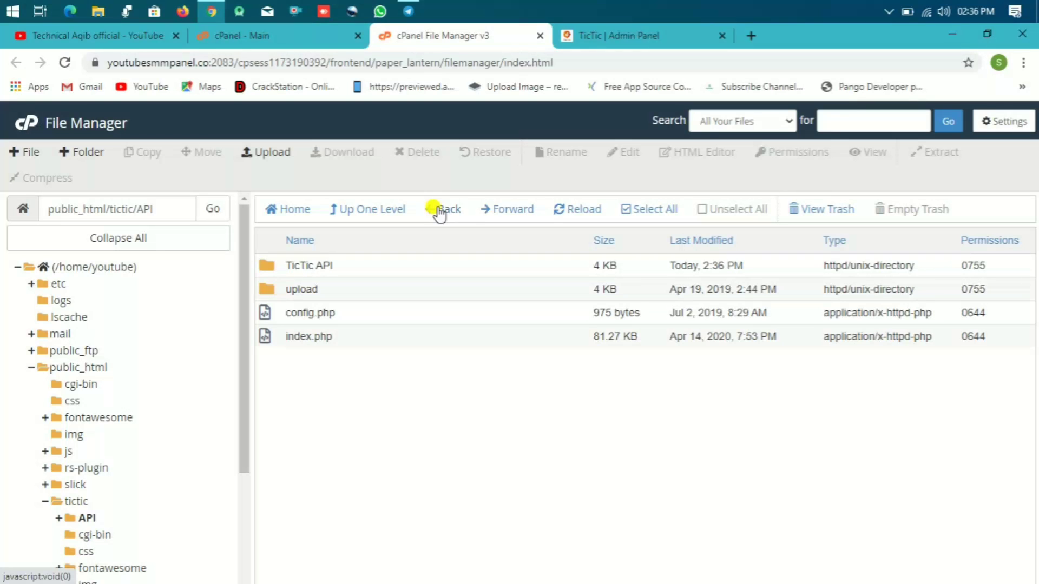
{"action": "left_click", "coordinate": [440, 212]}
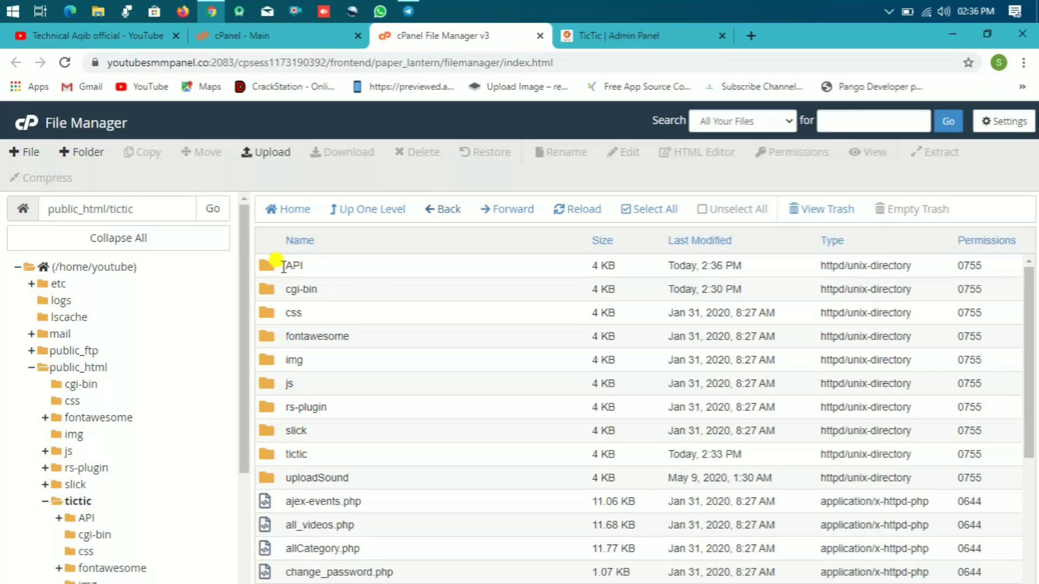
{"action": "double_click", "coordinate": [269, 267]}
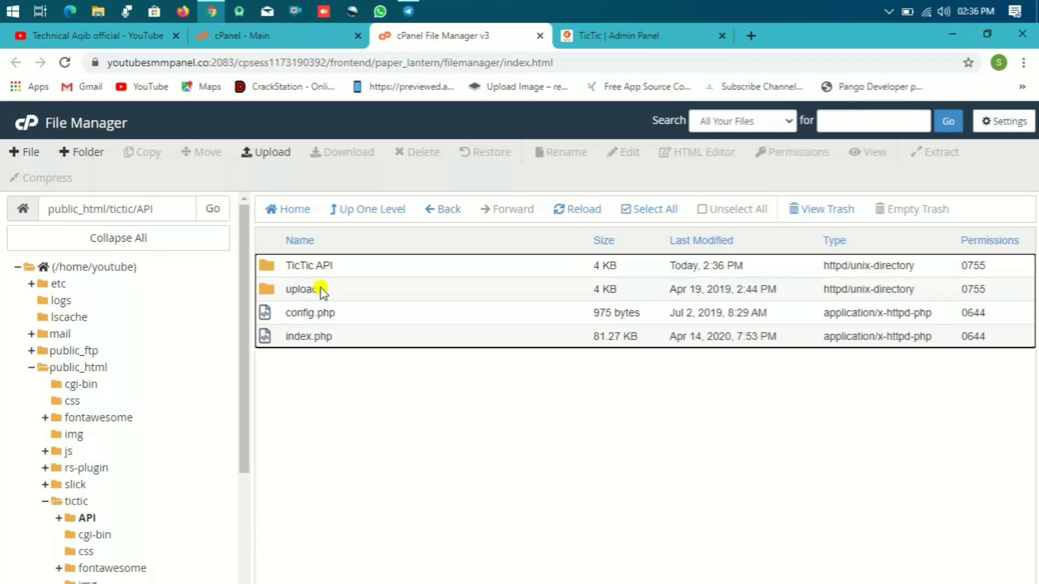
{"action": "left_click", "coordinate": [303, 314]}
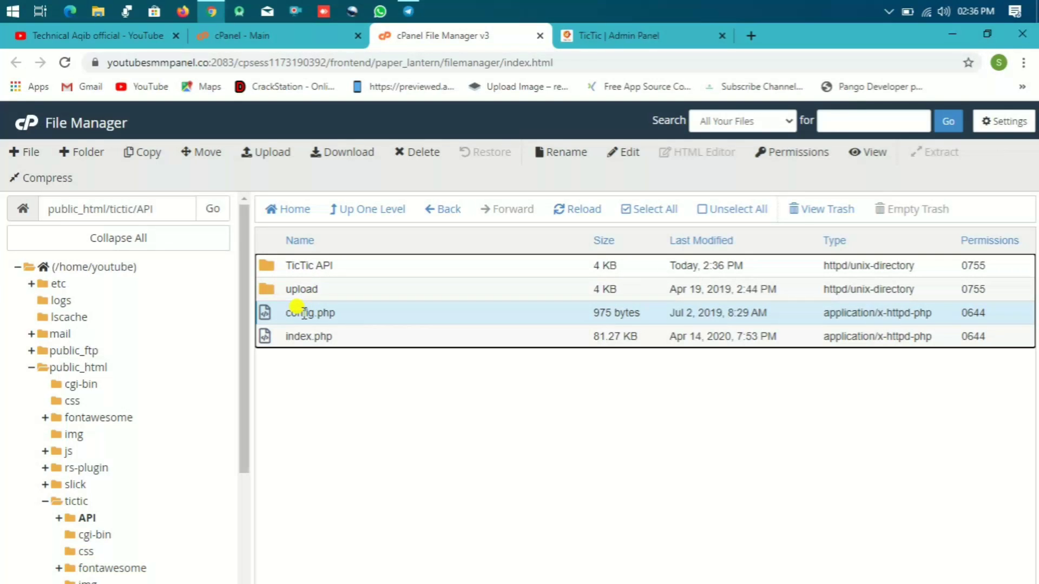
{"action": "right_click", "coordinate": [303, 314]}
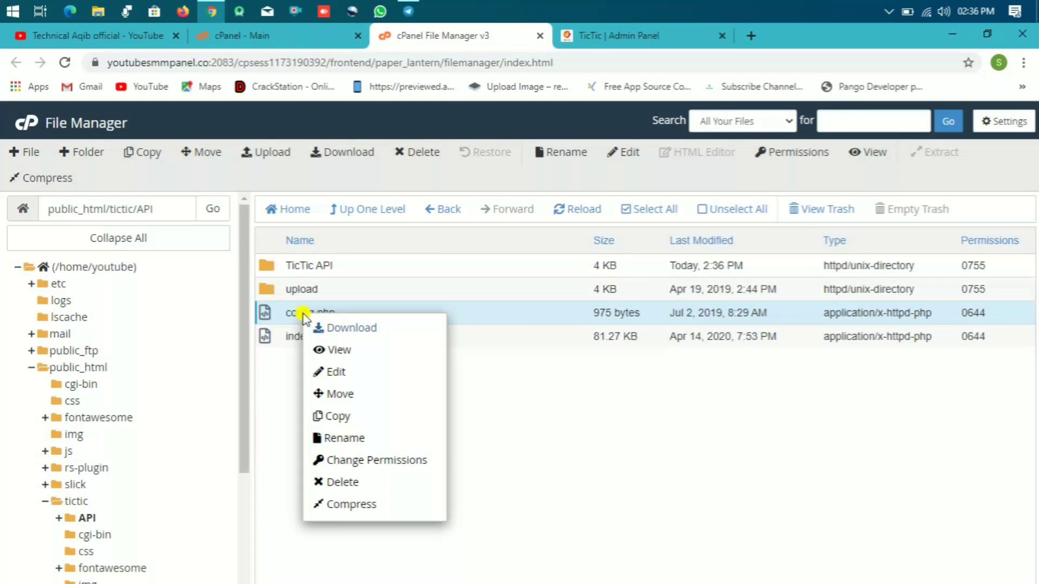
Step: Open config.php in the code editor
{"action": "left_click", "coordinate": [335, 372]}
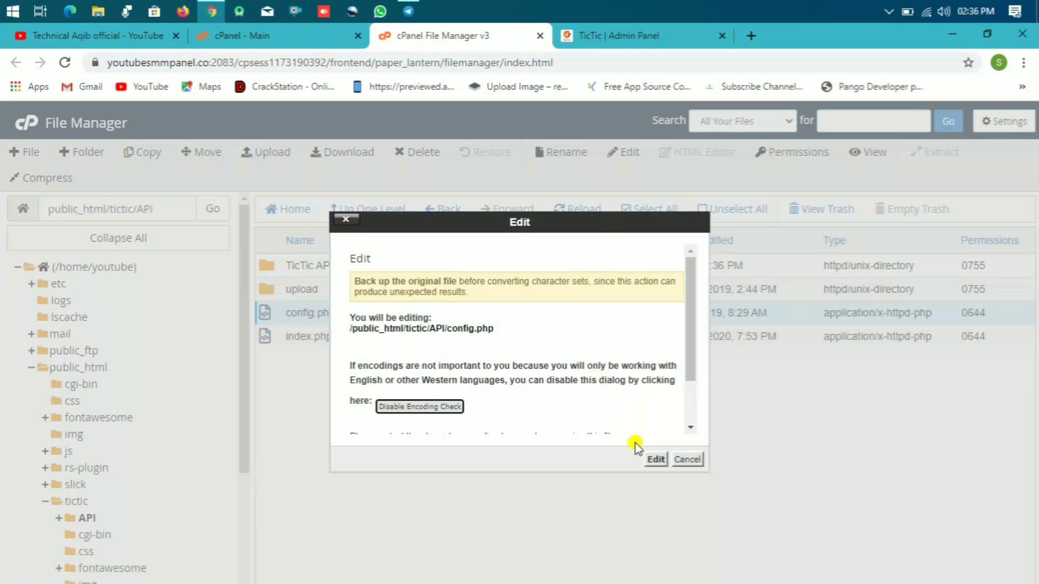
{"action": "left_click", "coordinate": [656, 460]}
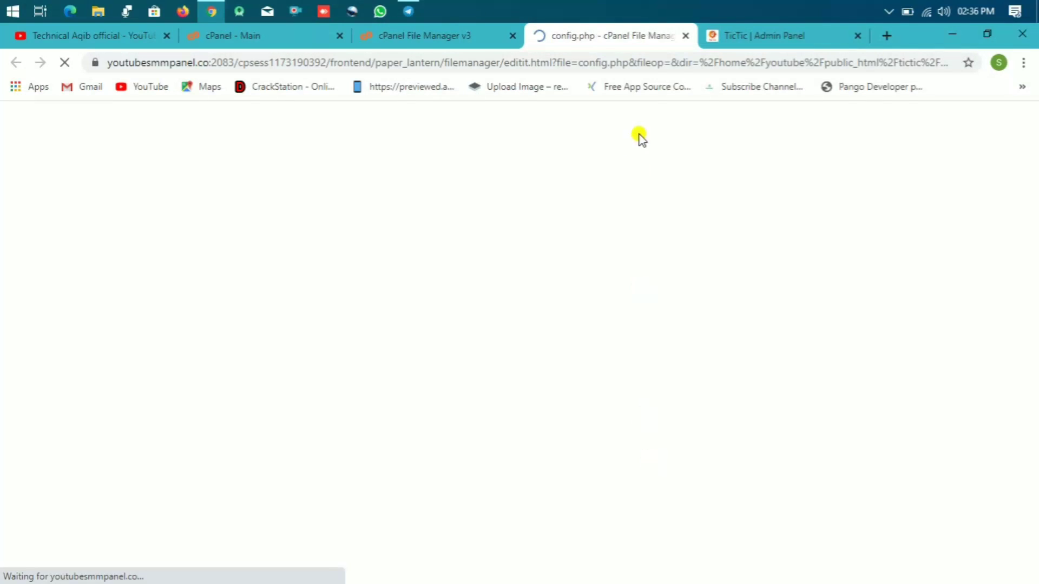
{"action": "left_click", "coordinate": [411, 327]}
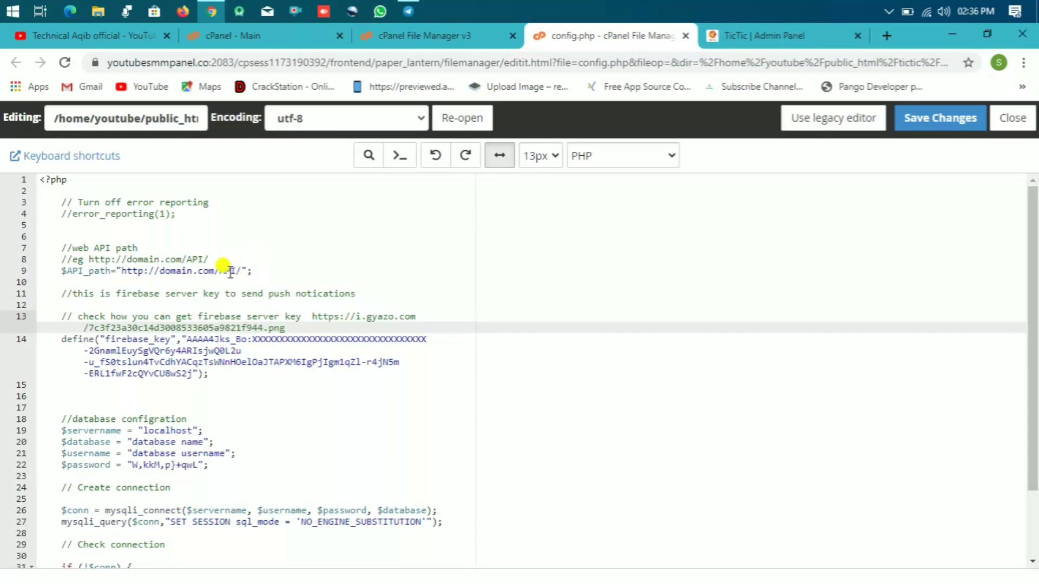
Step: Copy the admin panel address and paste its domain over domain.com in $API_path
{"action": "left_click", "coordinate": [779, 36]}
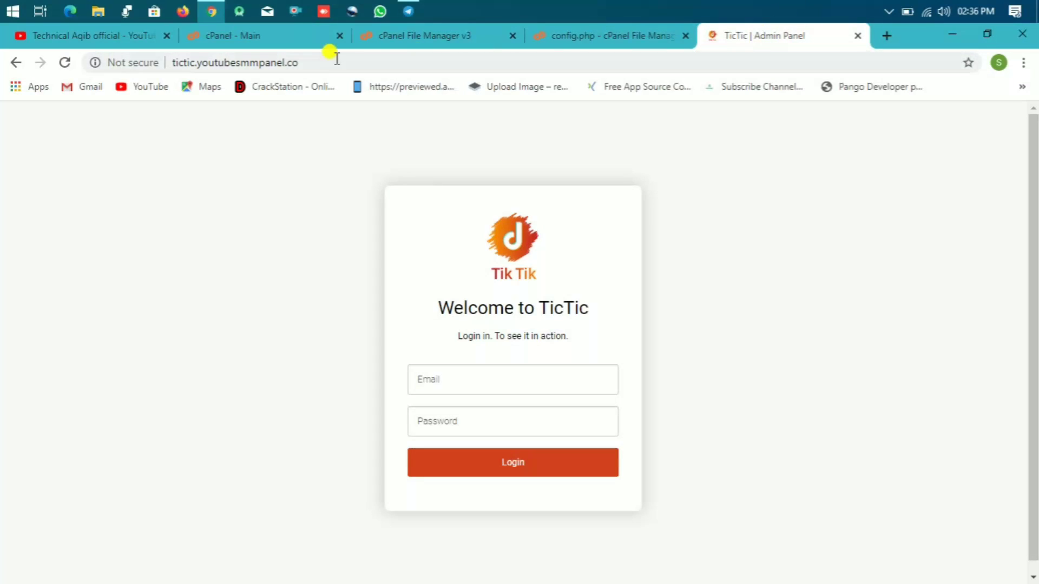
{"action": "left_click", "coordinate": [306, 61]}
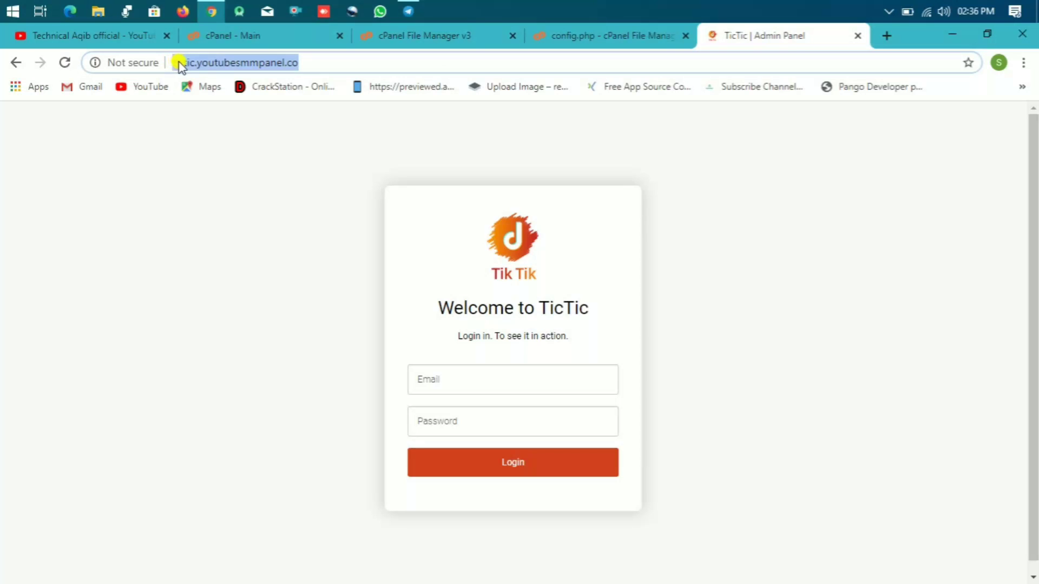
{"action": "right_click", "coordinate": [179, 63]}
{"action": "left_click", "coordinate": [209, 144]}
{"action": "left_click", "coordinate": [575, 36]}
{"action": "left_click", "coordinate": [196, 246]}
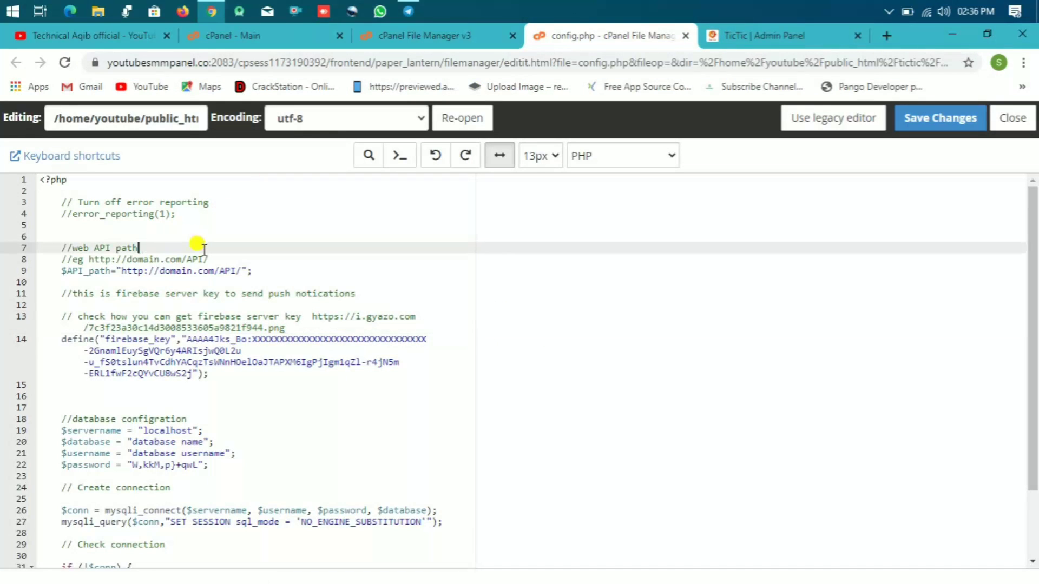
{"action": "left_click_drag", "start_coordinate": [217, 271], "coordinate": [124, 273]}
{"action": "key", "text": "ctrl+v"}
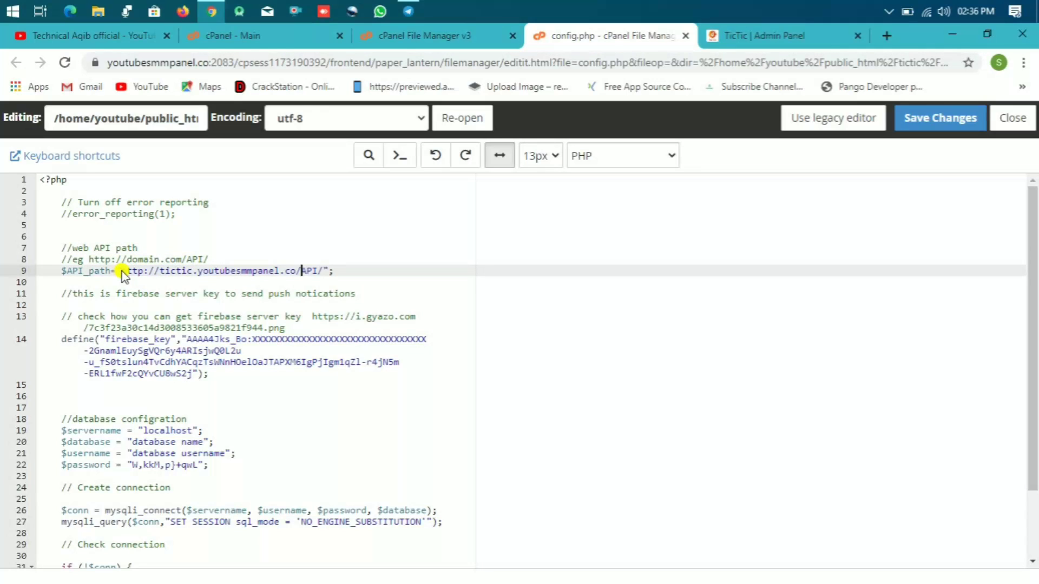
Step: Select the start of the firebase key value, then return to the cPanel main page
{"action": "left_click", "coordinate": [295, 325]}
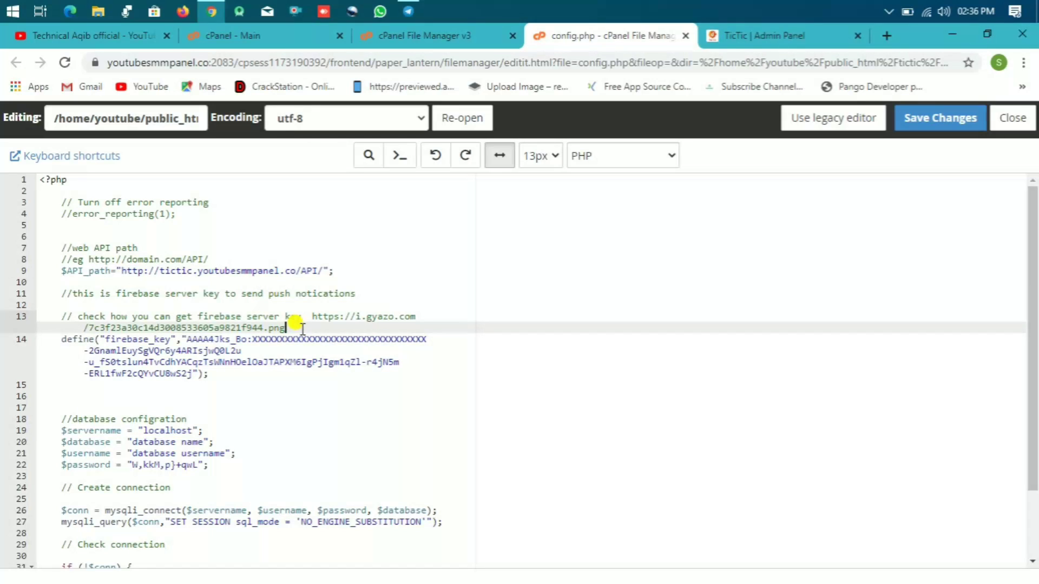
{"action": "double_click", "coordinate": [200, 338]}
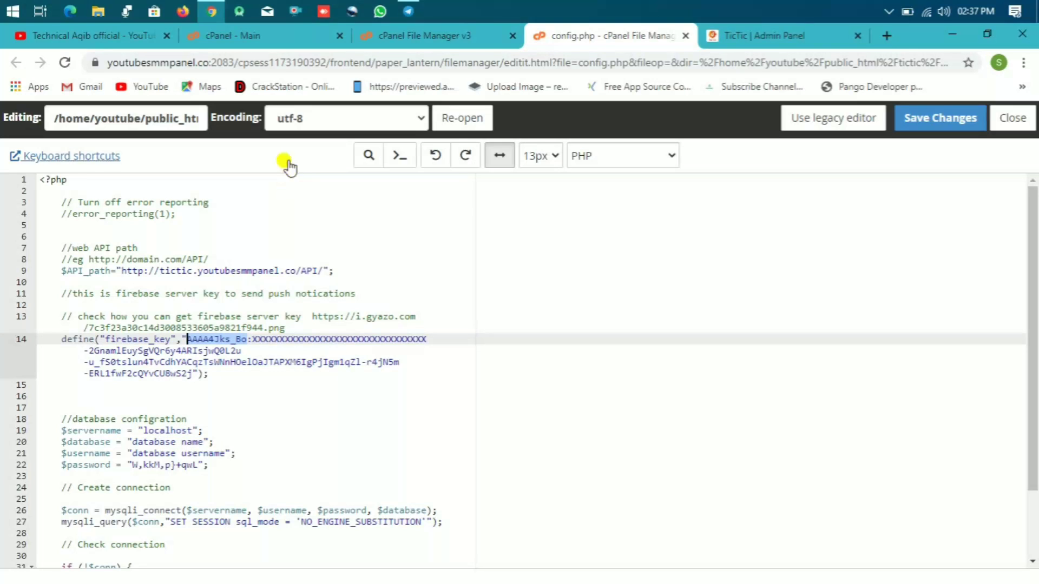
{"action": "left_click", "coordinate": [278, 36]}
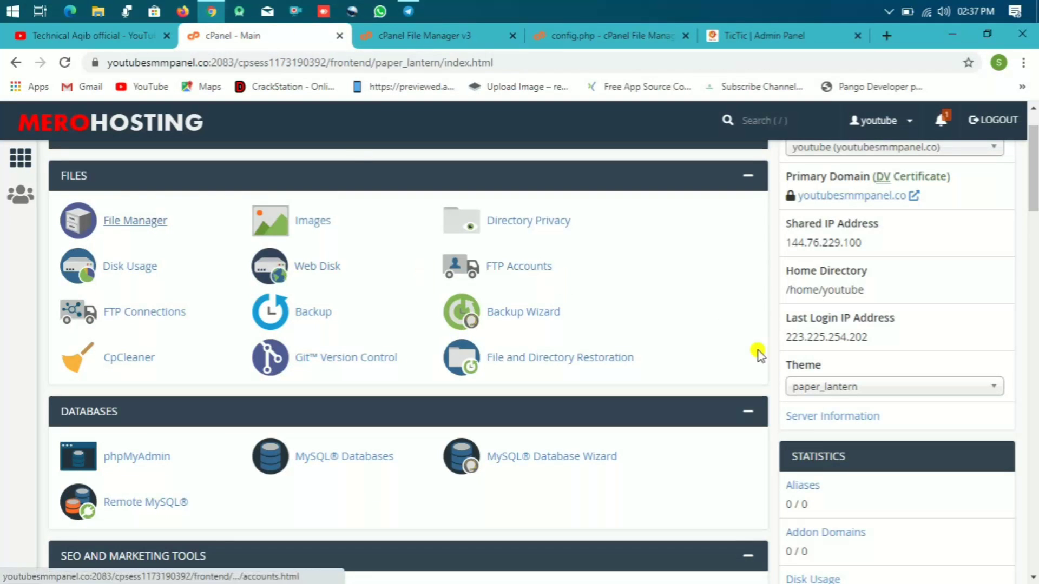
Step: In the MySQL Database Wizard, create the database tictic, producing youtube_tictic
{"action": "scroll", "coordinate": [1034, 187], "scroll_direction": "down", "scroll_amount": 1}
{"action": "scroll", "coordinate": [1033, 187], "scroll_direction": "down", "scroll_amount": 3}
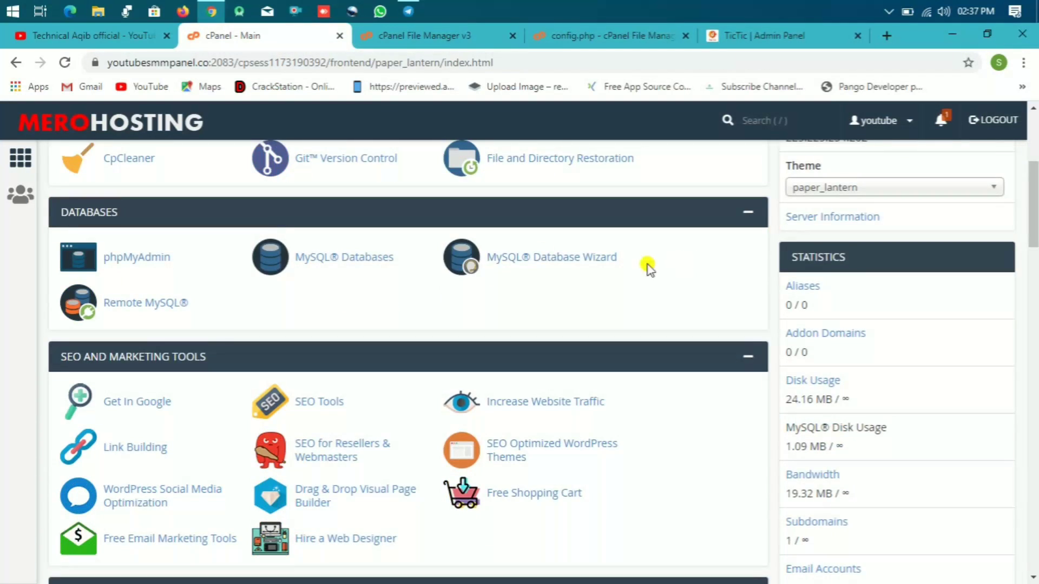
{"action": "left_click", "coordinate": [527, 258]}
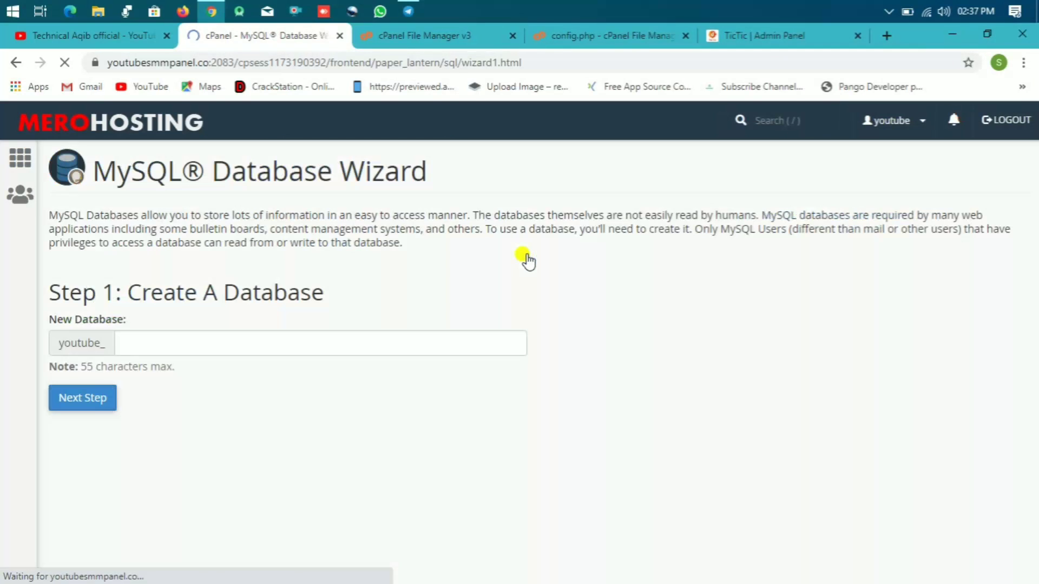
{"action": "left_click", "coordinate": [199, 334]}
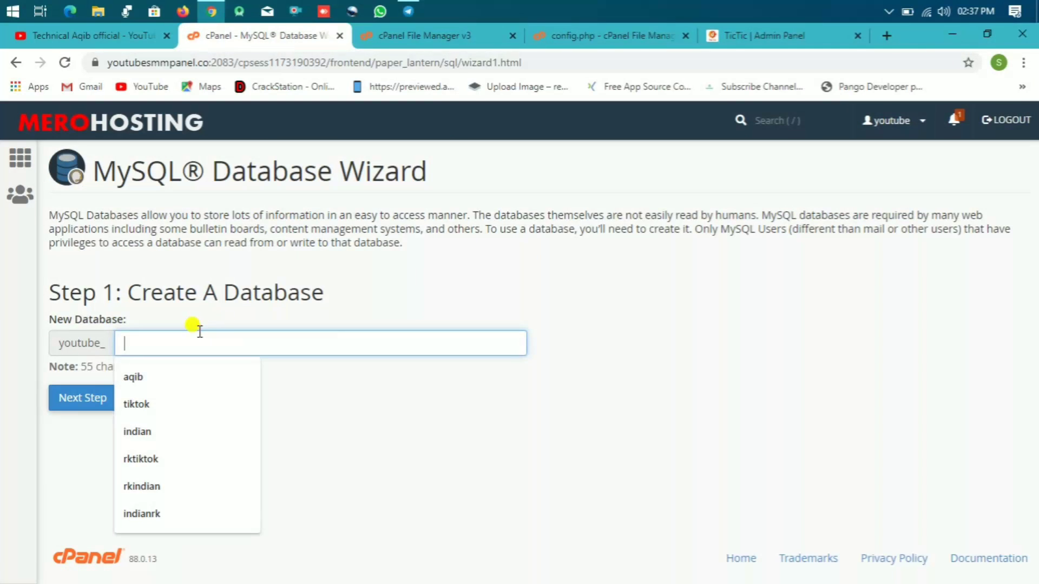
{"action": "type", "text": "TIC"}
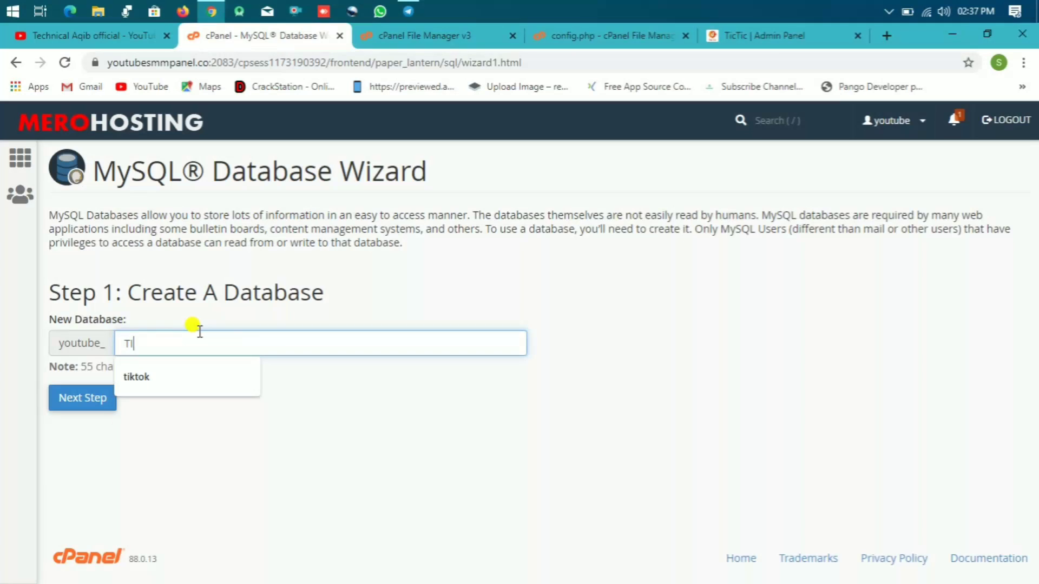
{"action": "key", "text": "BackSpace"}
{"action": "key", "text": "BackSpace"}
{"action": "key", "text": "BackSpace"}
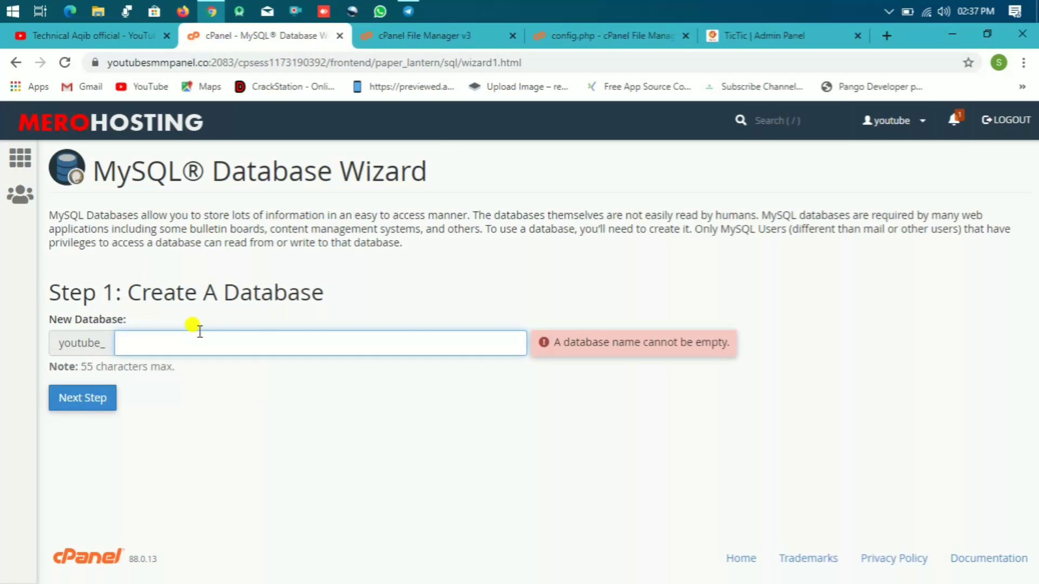
{"action": "type", "text": "tictic"}
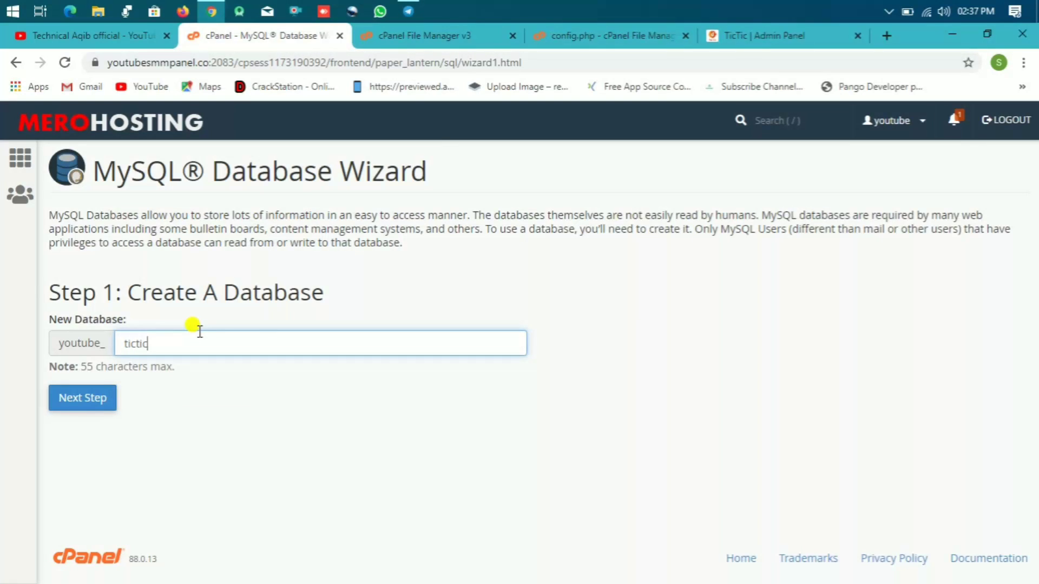
{"action": "left_click", "coordinate": [69, 403]}
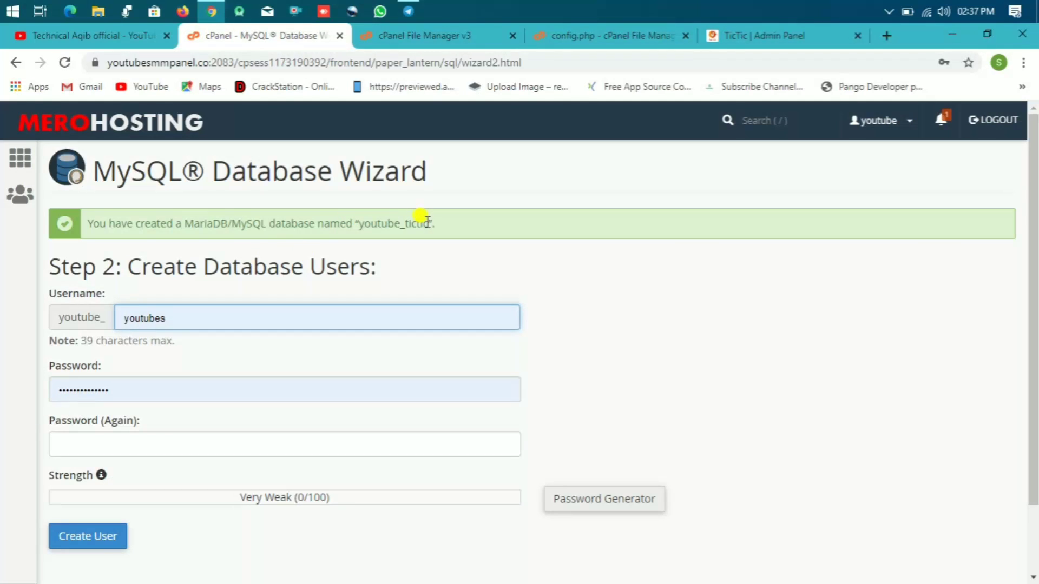
Step: Copy youtube_tictic into config.php as the database name on line 20
{"action": "left_click_drag", "start_coordinate": [427, 222], "coordinate": [356, 222]}
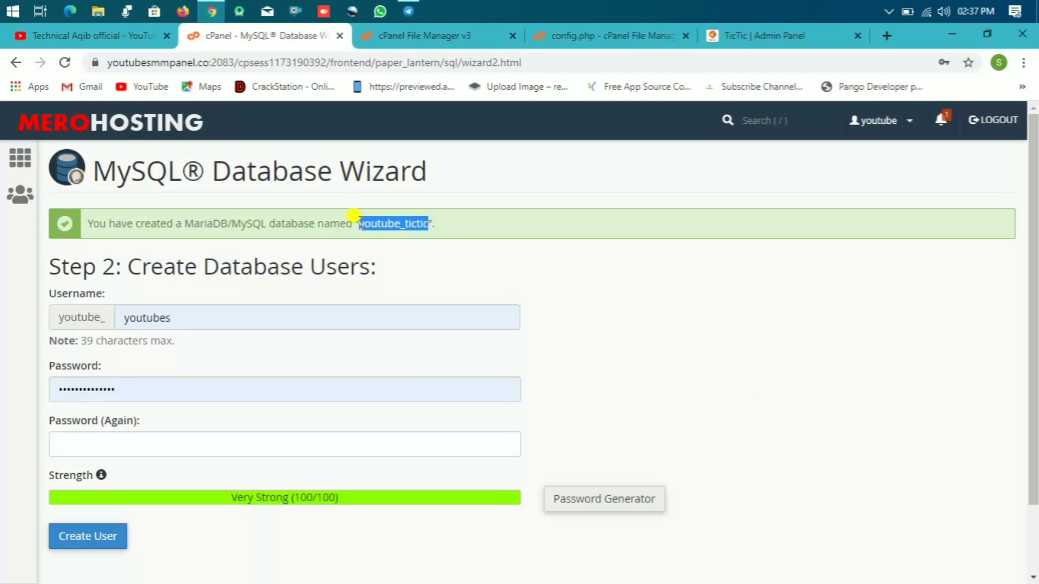
{"action": "right_click", "coordinate": [360, 222]}
{"action": "left_click", "coordinate": [373, 234]}
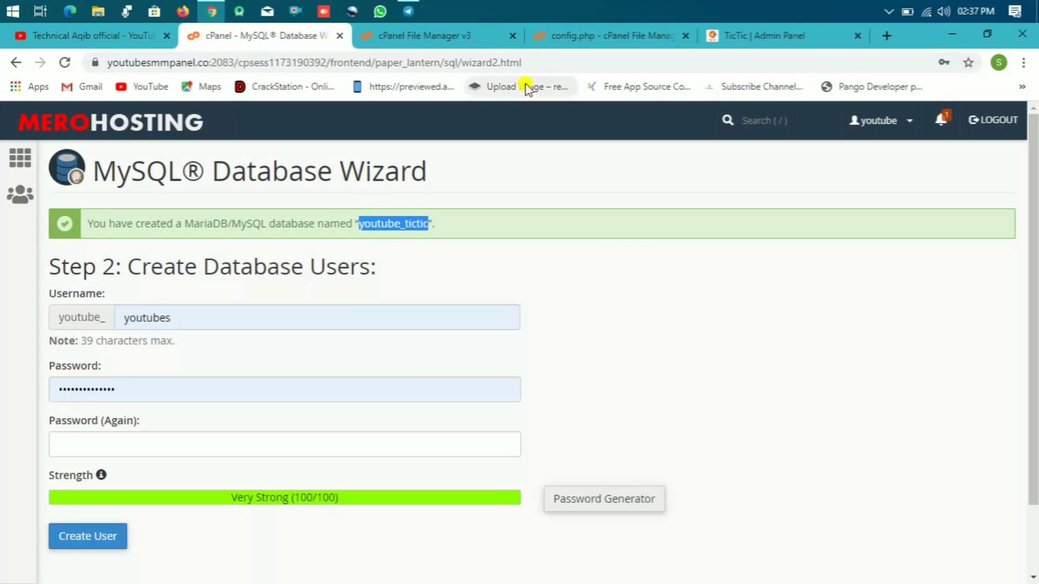
{"action": "left_click", "coordinate": [565, 38]}
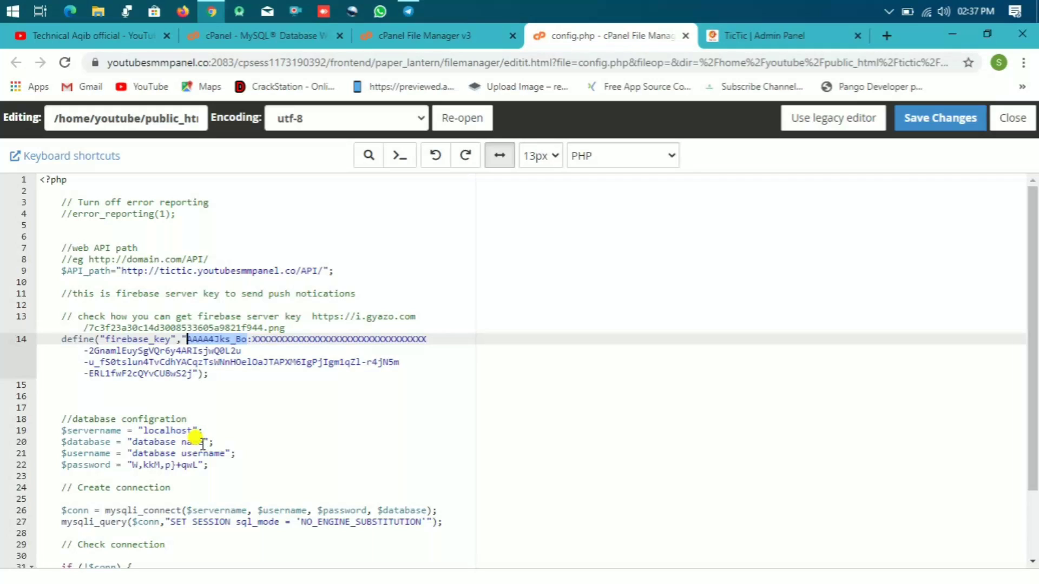
{"action": "left_click_drag", "start_coordinate": [203, 442], "coordinate": [134, 443]}
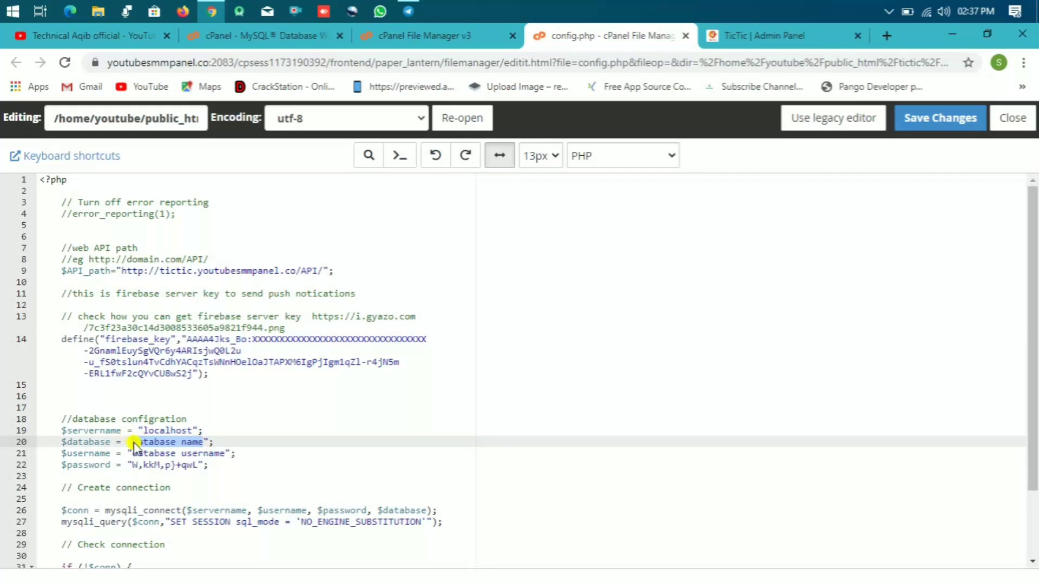
{"action": "key", "text": "ctrl+v"}
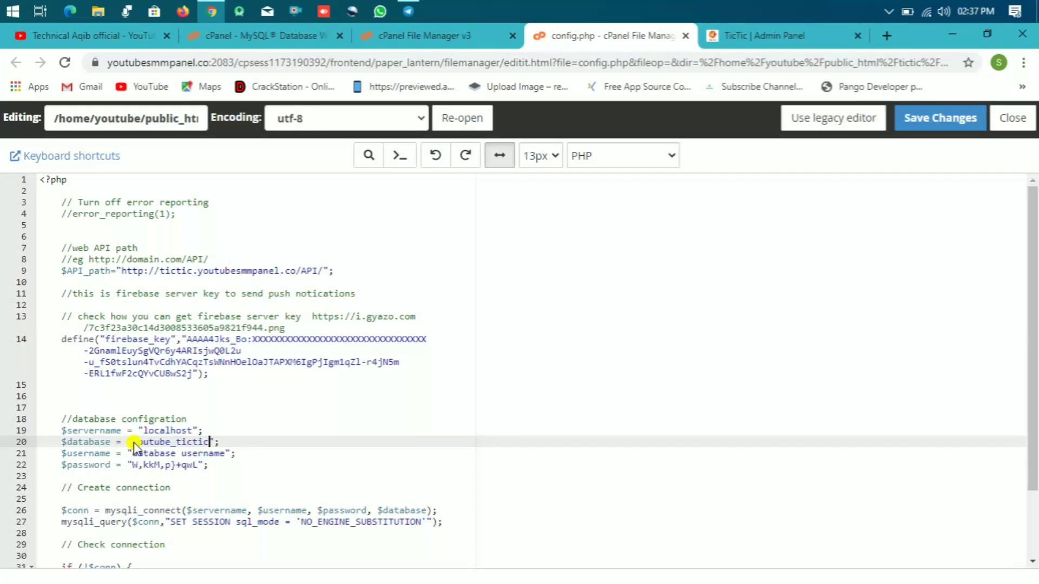
Step: Generate a strong password and fill both of the new user's password fields
{"action": "left_click", "coordinate": [292, 37]}
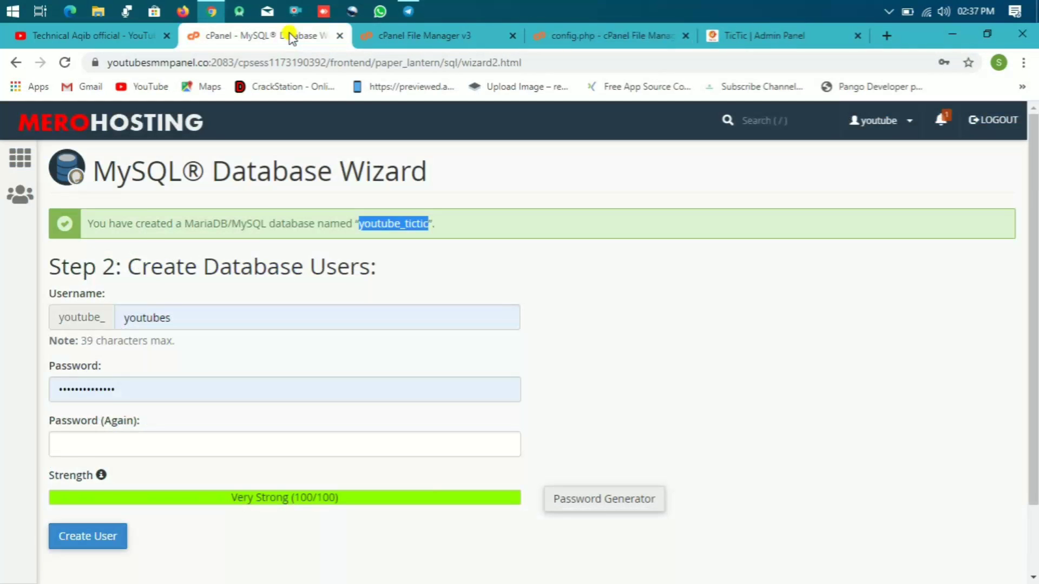
{"action": "left_click", "coordinate": [597, 511]}
{"action": "left_click", "coordinate": [479, 291]}
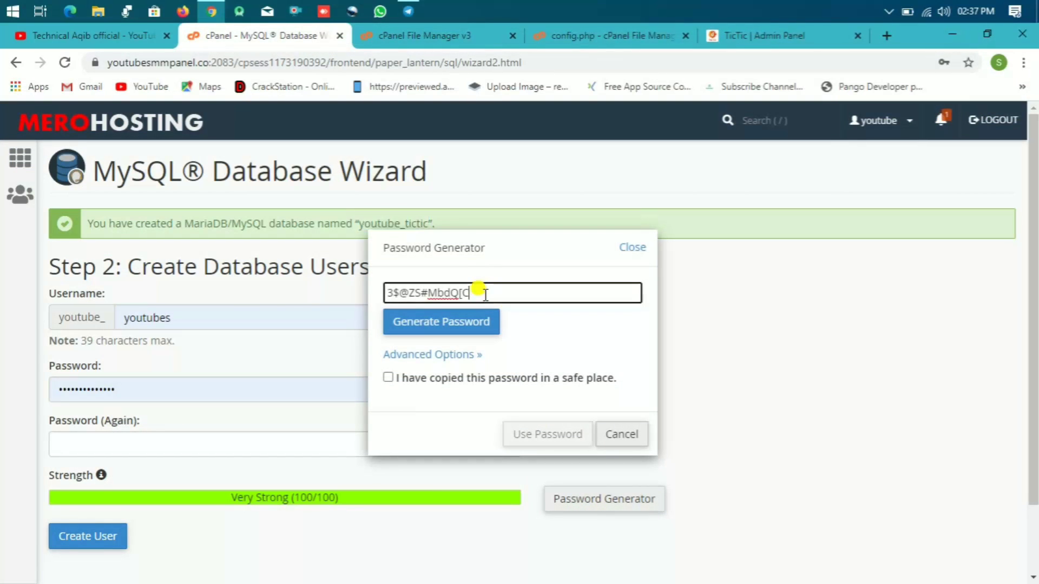
{"action": "key", "text": "ctrl+a"}
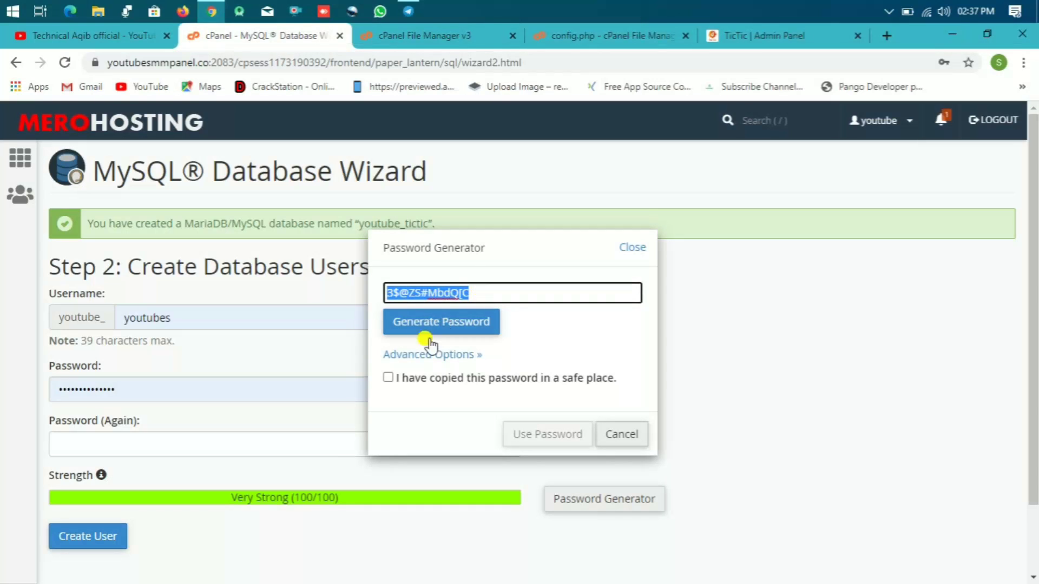
{"action": "left_click", "coordinate": [388, 378]}
{"action": "left_click", "coordinate": [526, 435]}
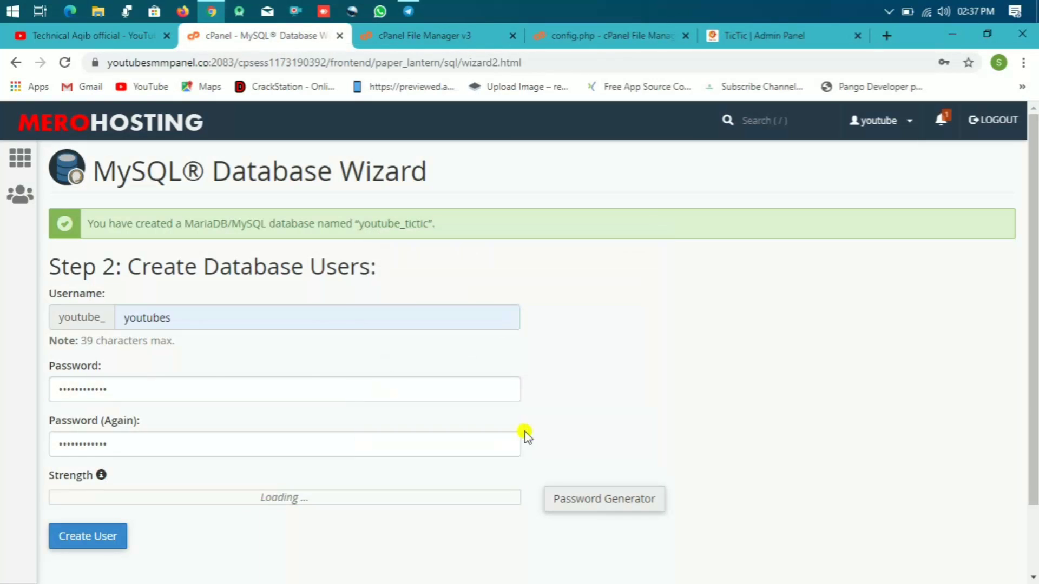
Step: Paste the generated password into line 22 of config.php and create the database user
{"action": "left_click", "coordinate": [576, 35]}
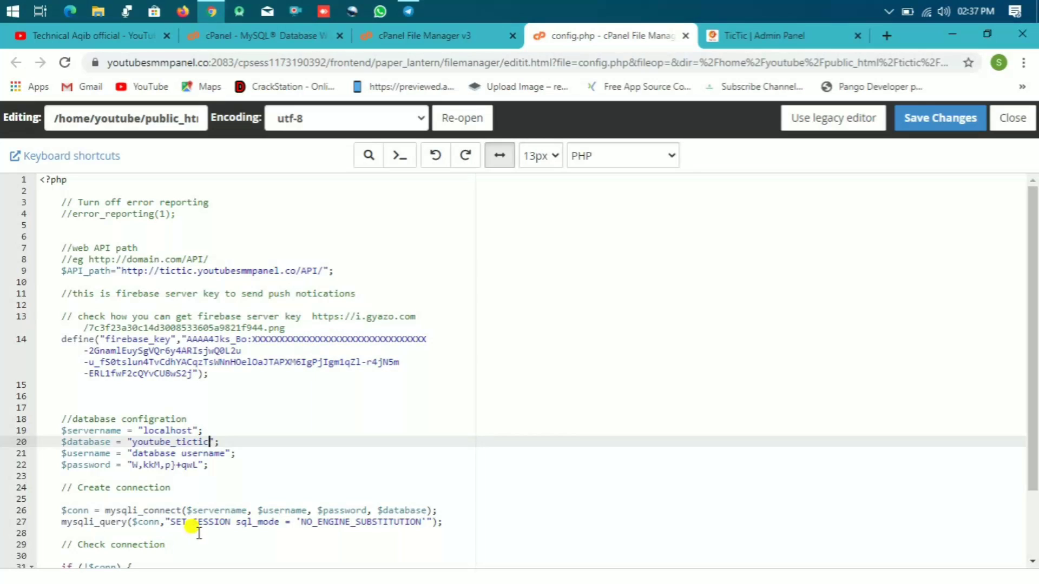
{"action": "left_click_drag", "start_coordinate": [198, 465], "coordinate": [135, 466]}
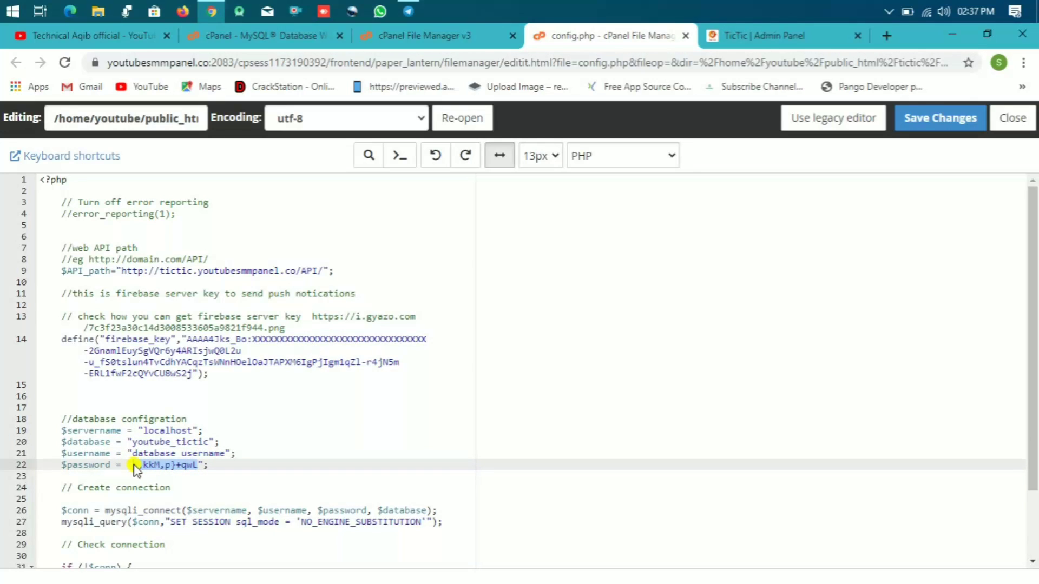
{"action": "key", "text": "ctrl+v"}
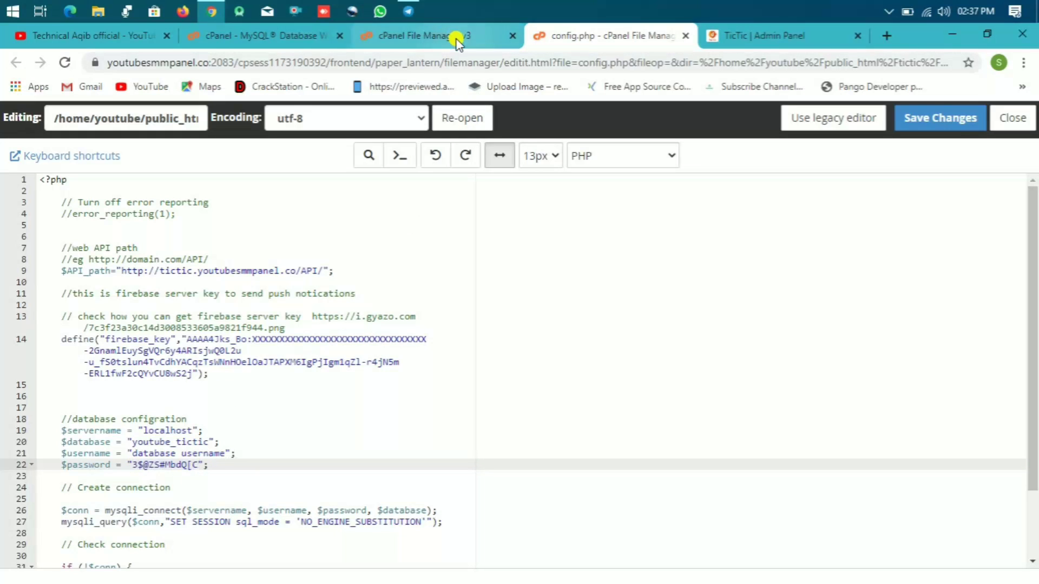
{"action": "left_click", "coordinate": [456, 36]}
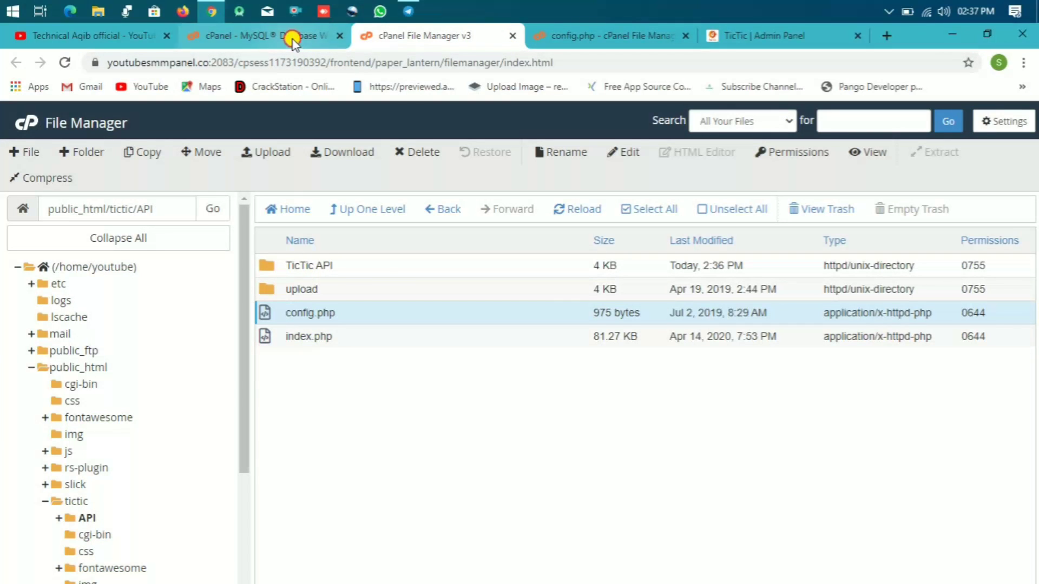
{"action": "left_click", "coordinate": [290, 37]}
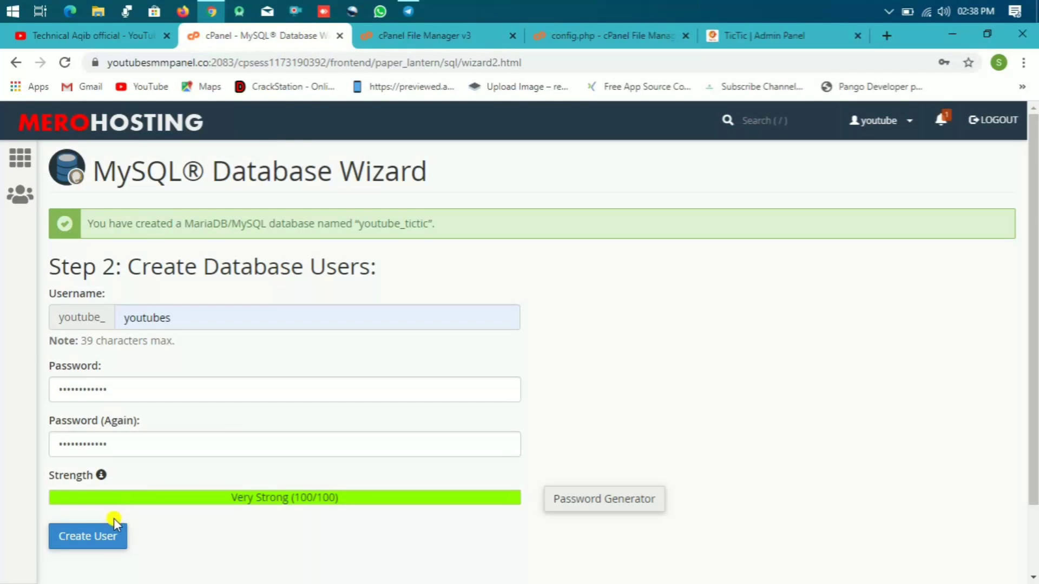
{"action": "left_click", "coordinate": [91, 539]}
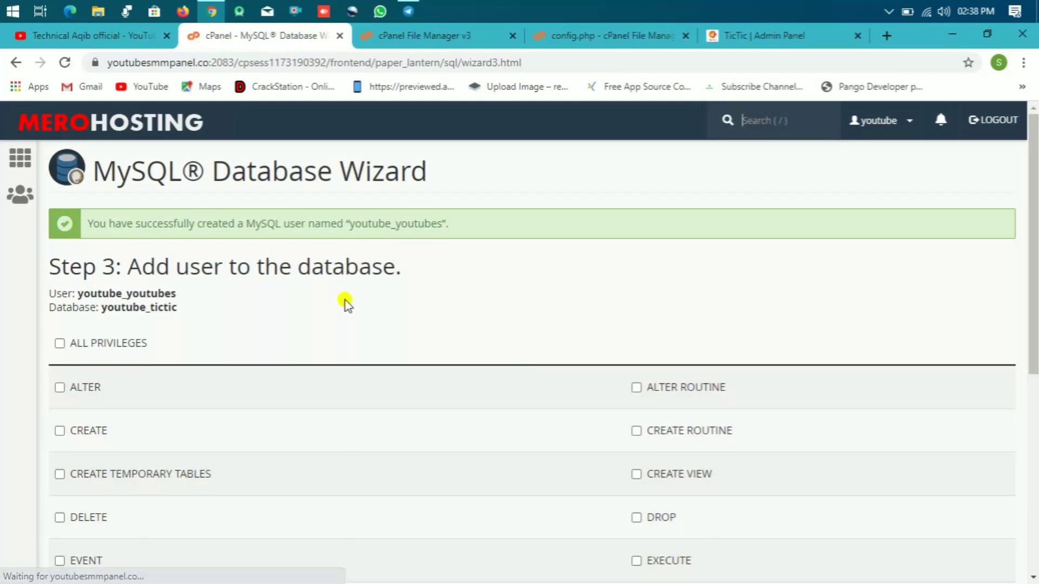
Step: Paste the new username into line 21 of config.php and save the file
{"action": "left_click_drag", "start_coordinate": [442, 224], "coordinate": [350, 224]}
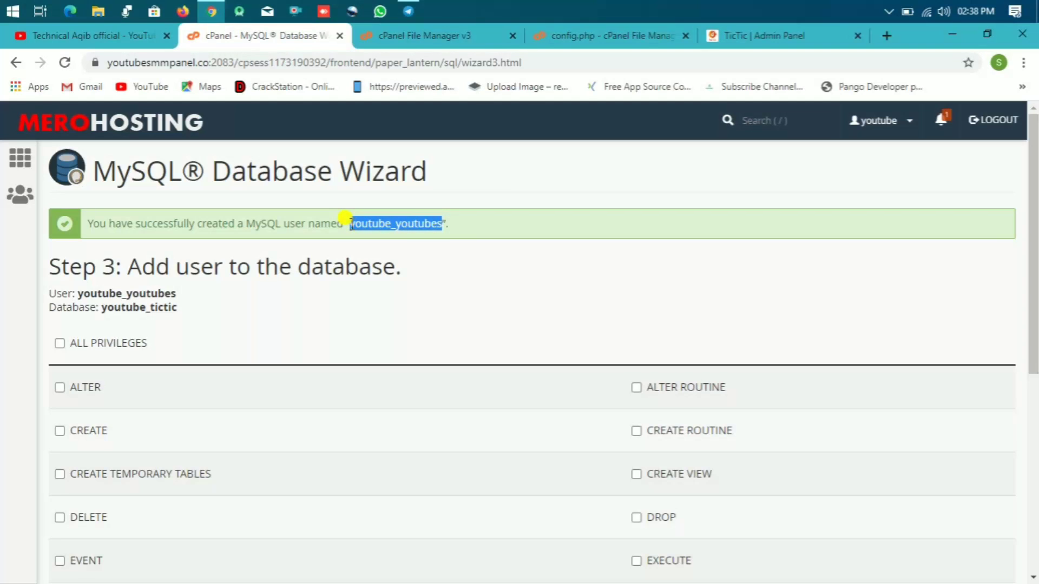
{"action": "left_click", "coordinate": [566, 32]}
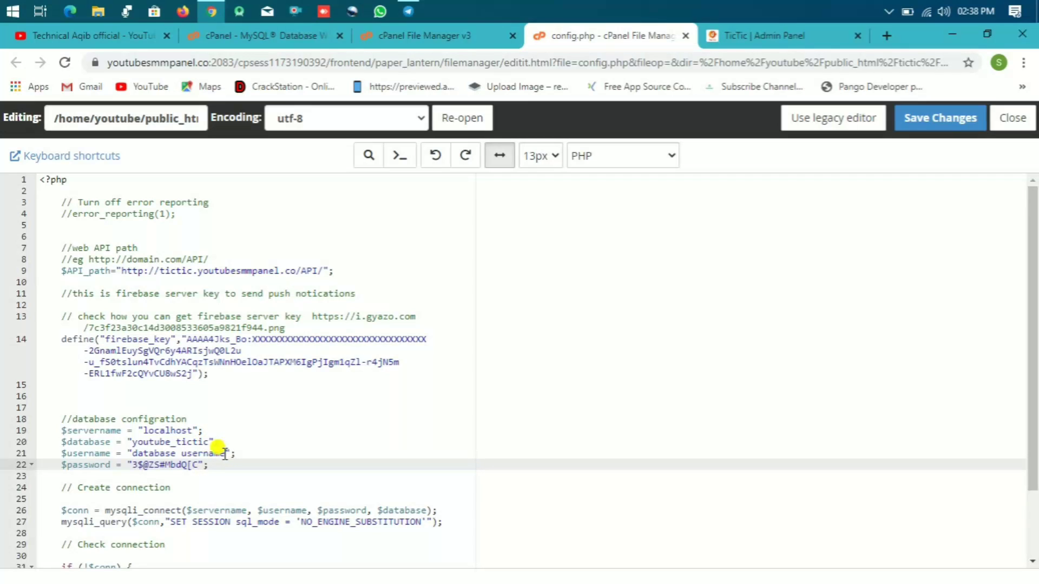
{"action": "left_click_drag", "start_coordinate": [224, 454], "coordinate": [135, 454]}
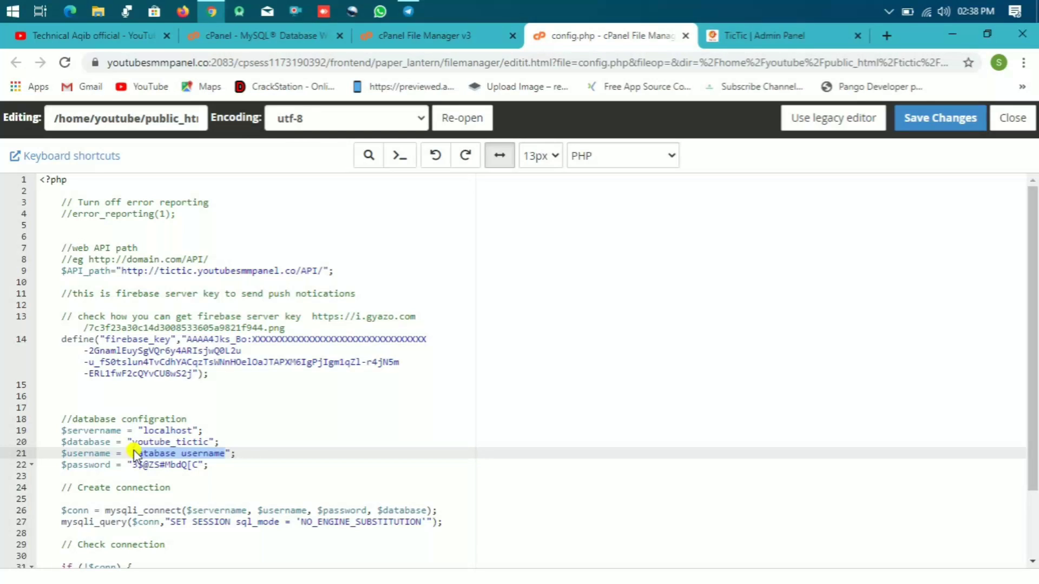
{"action": "key", "text": "ctrl+v"}
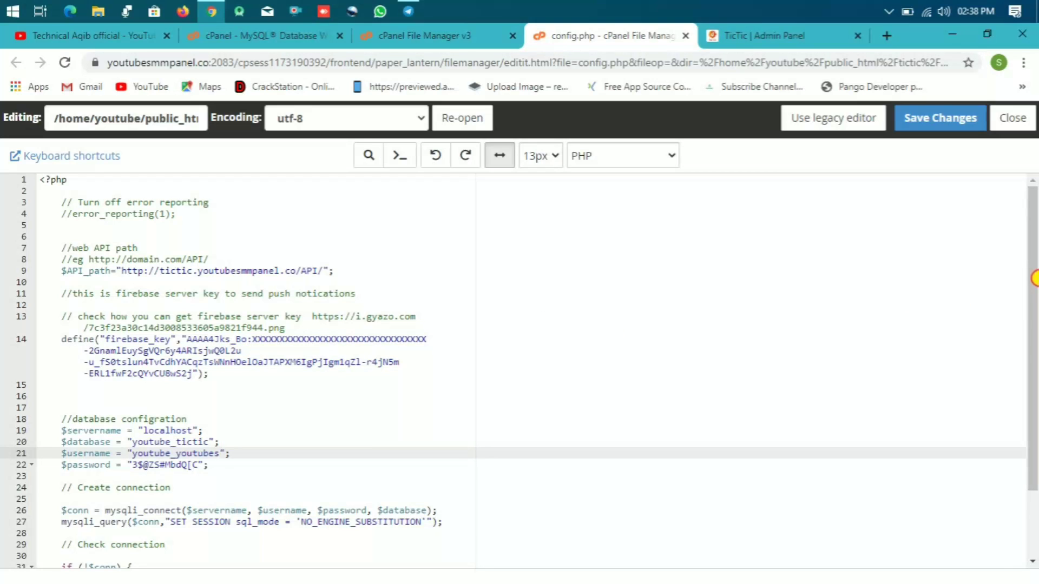
{"action": "left_click_drag", "start_coordinate": [1033, 303], "coordinate": [1029, 445]}
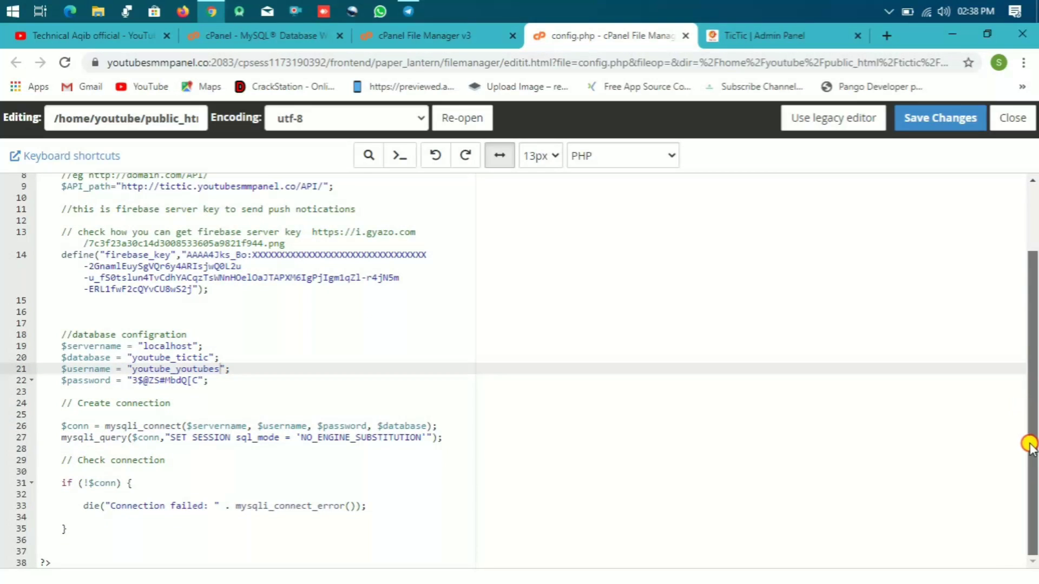
{"action": "left_click", "coordinate": [927, 118]}
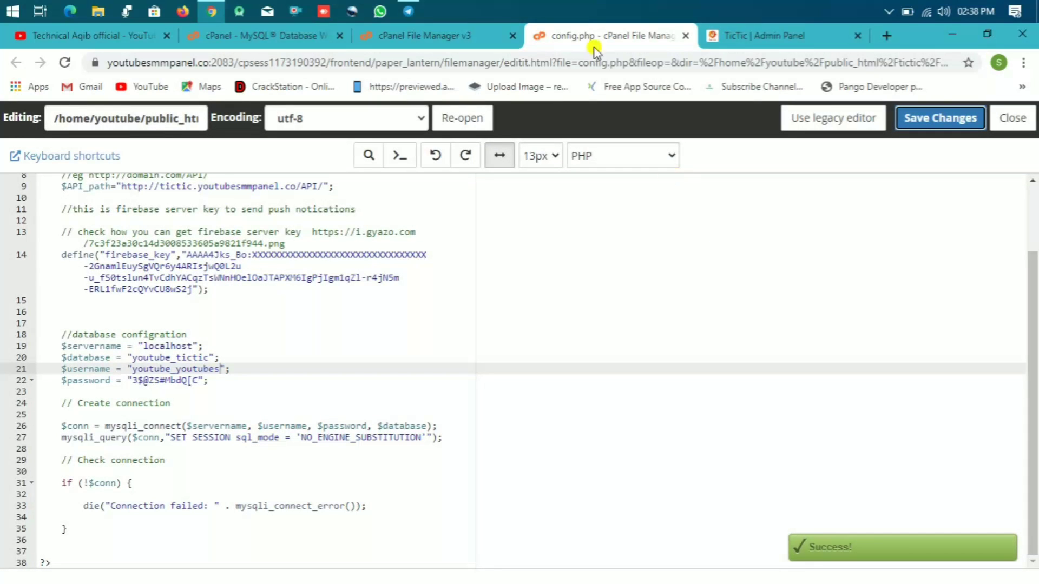
Step: Grant the user ALL PRIVILEGES on youtube_tictic and add it to the database
{"action": "left_click", "coordinate": [464, 41]}
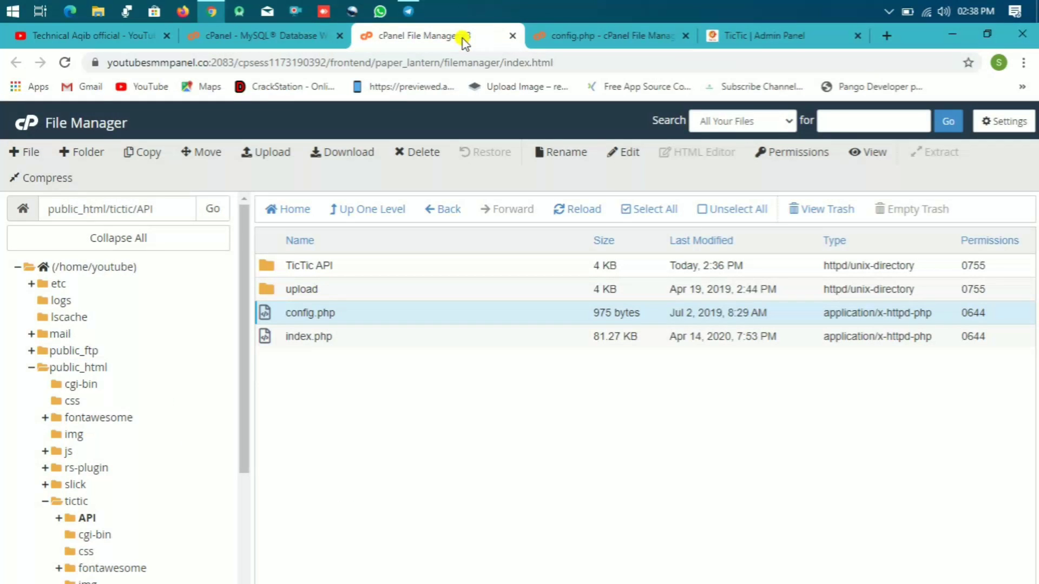
{"action": "left_click", "coordinate": [302, 42]}
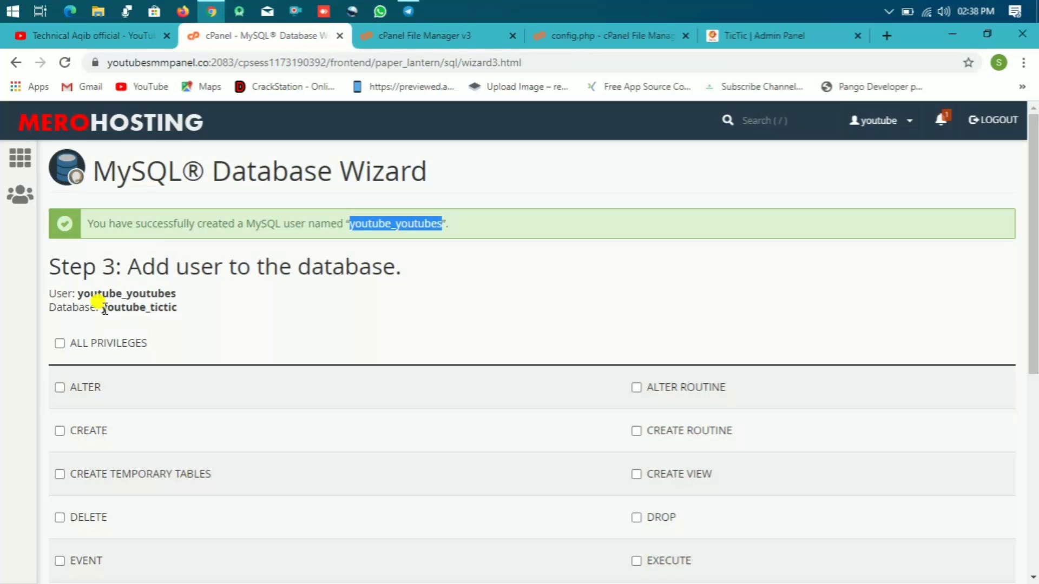
{"action": "left_click", "coordinate": [61, 343]}
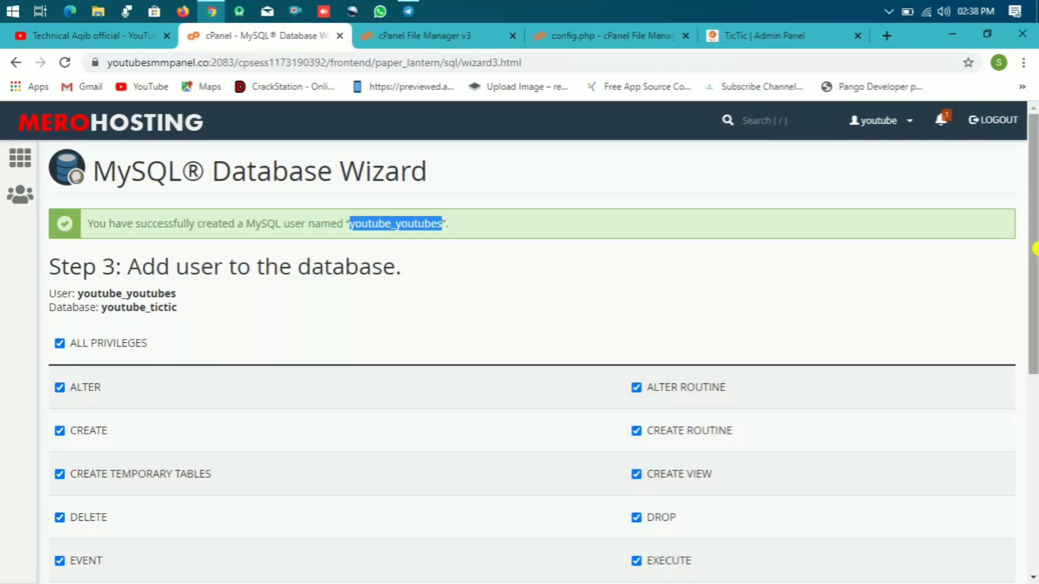
{"action": "scroll", "coordinate": [802, 334], "scroll_direction": "down", "scroll_amount": 6}
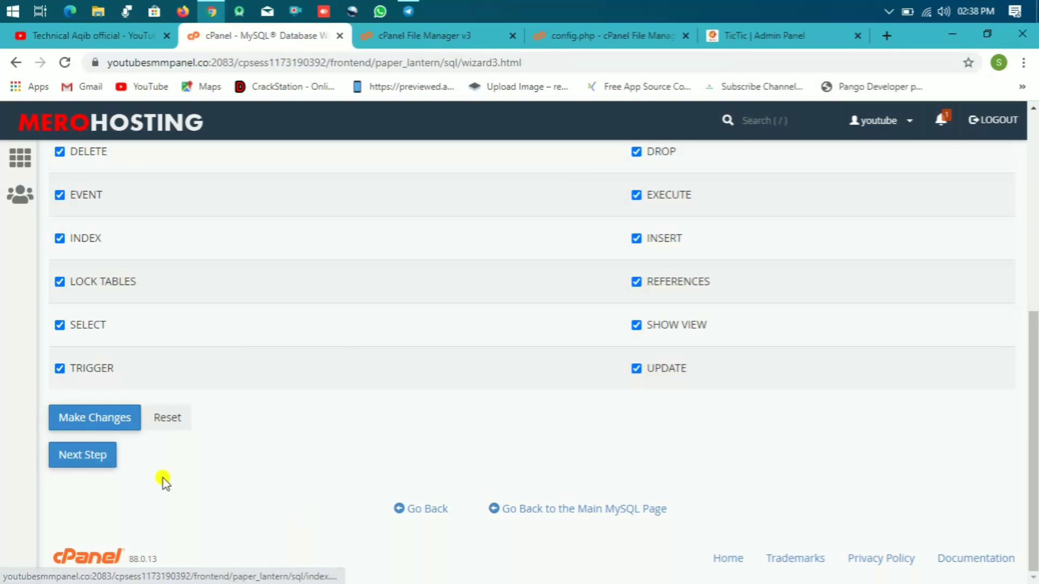
{"action": "left_click", "coordinate": [82, 456]}
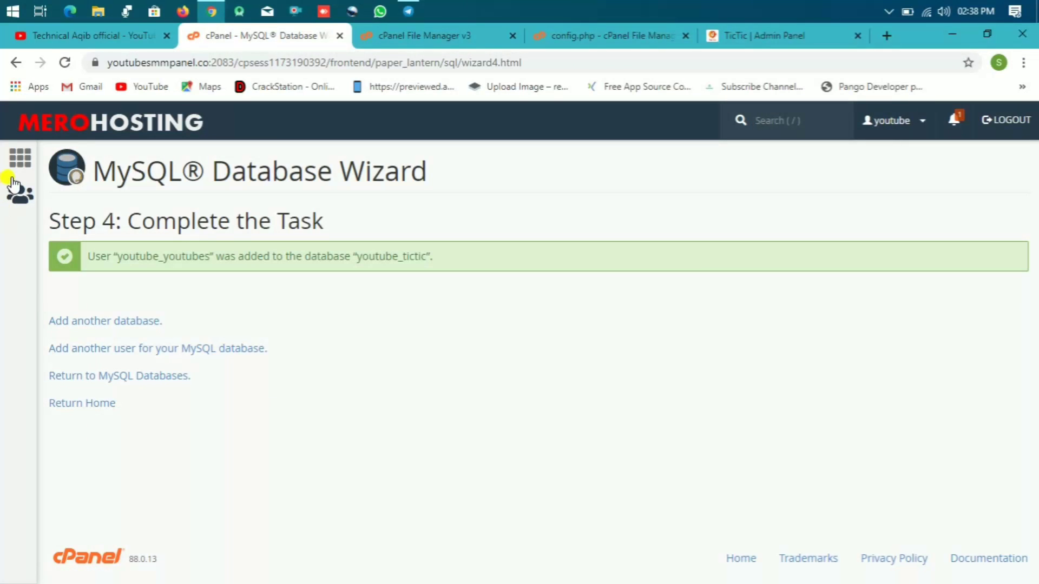
Step: Open phpMyAdmin from cPanel home, select youtube_tictic, and go to its Import page
{"action": "left_click", "coordinate": [15, 160]}
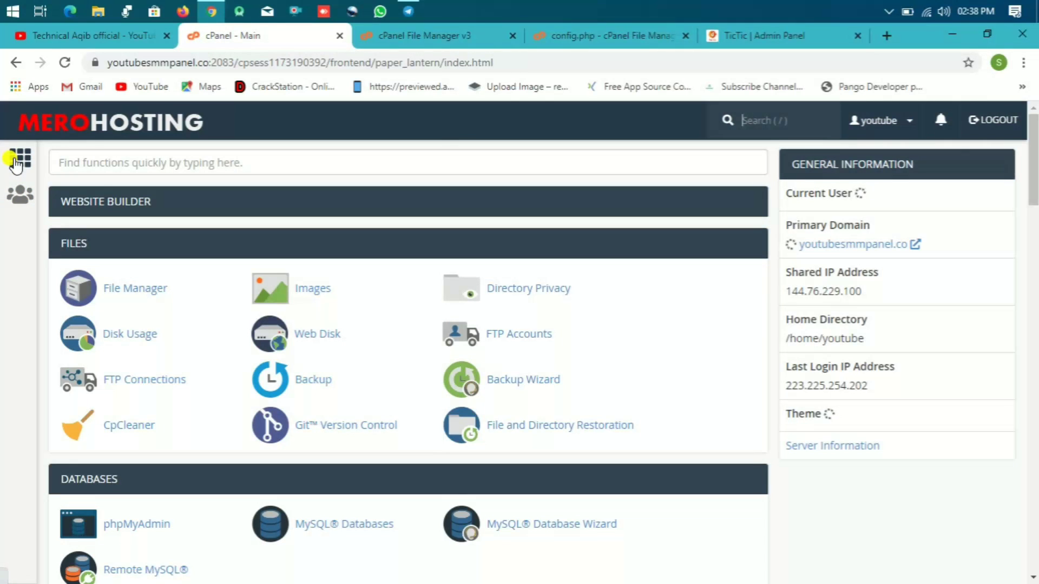
{"action": "left_click", "coordinate": [144, 380]}
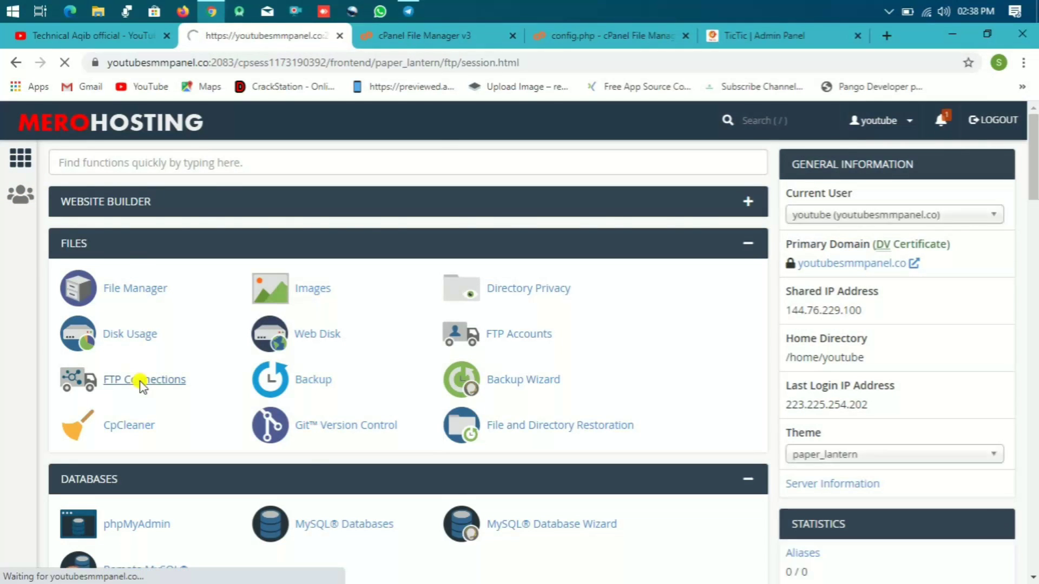
{"action": "left_click", "coordinate": [18, 169]}
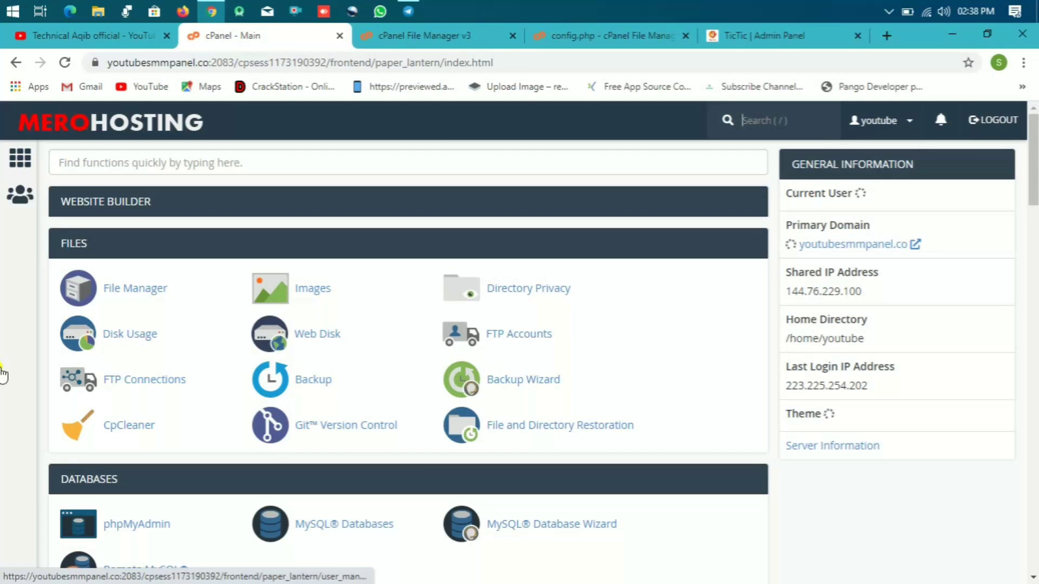
{"action": "left_click", "coordinate": [150, 526]}
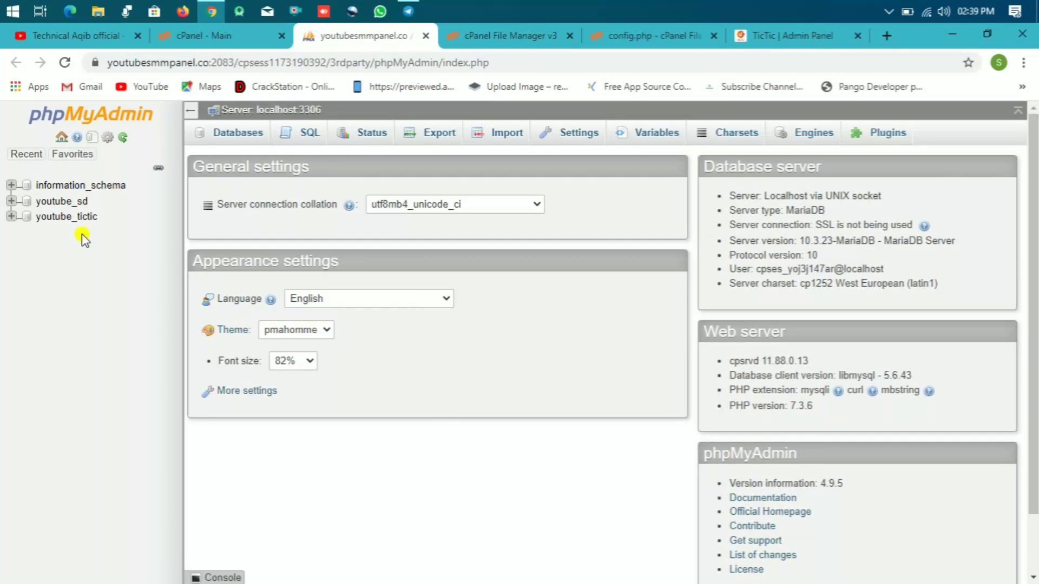
{"action": "left_click", "coordinate": [73, 217]}
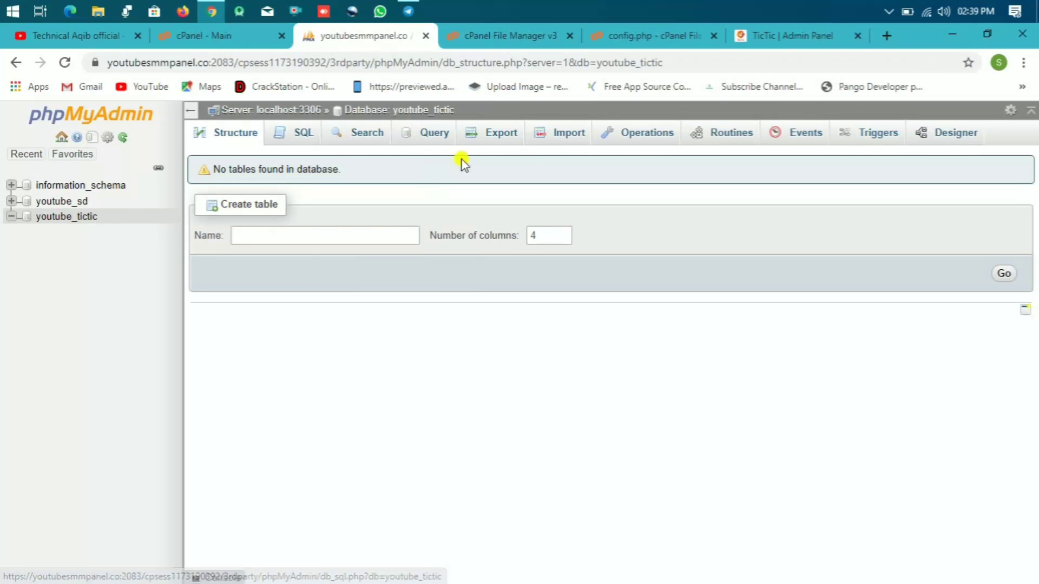
{"action": "left_click", "coordinate": [565, 136]}
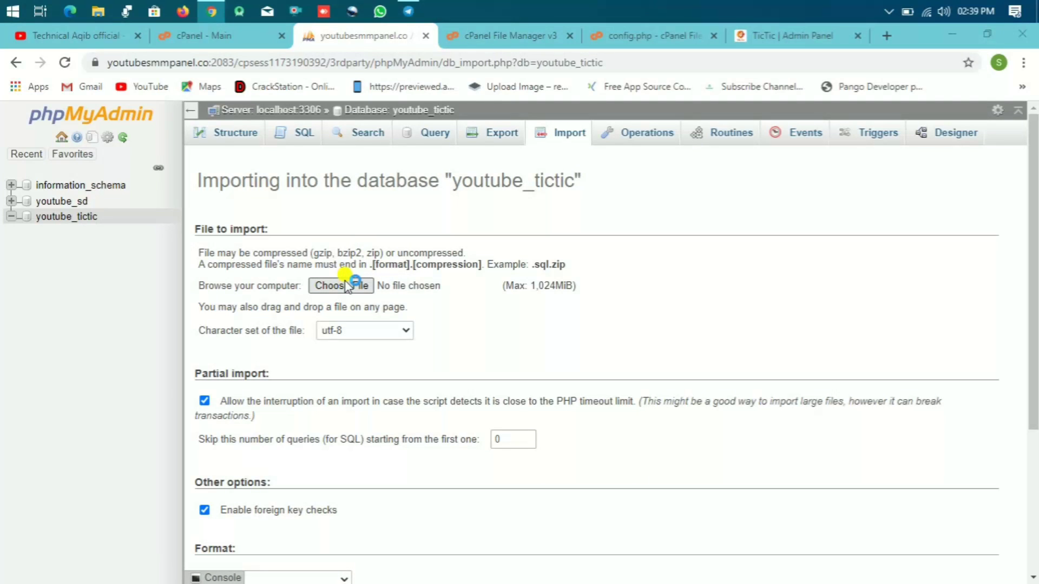
Step: Import tictic.sql from F:\11\1\Tictic android app\PHP API\Database into youtube_tictic
{"action": "left_click", "coordinate": [344, 284]}
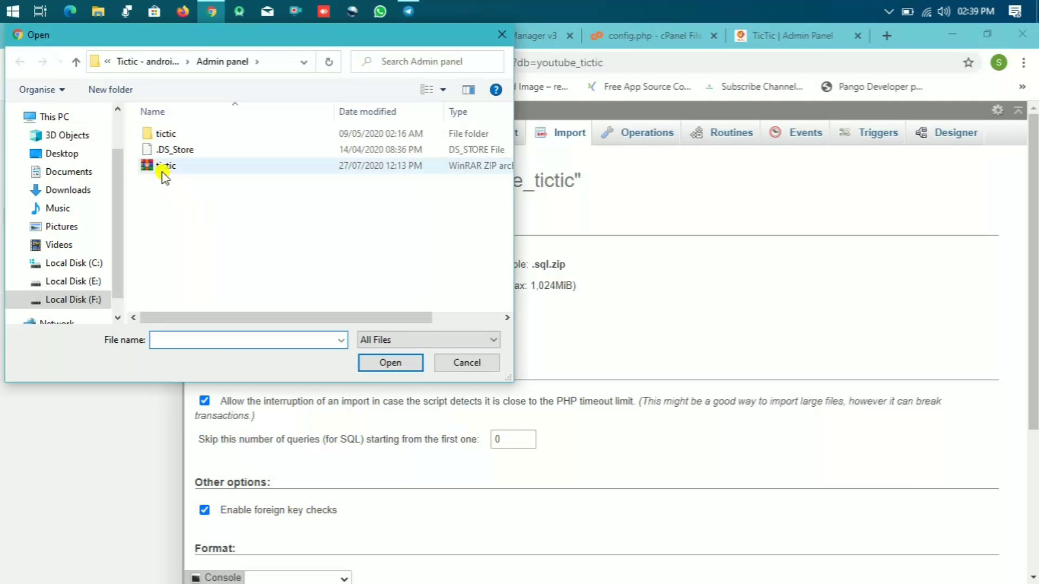
{"action": "left_click", "coordinate": [86, 299]}
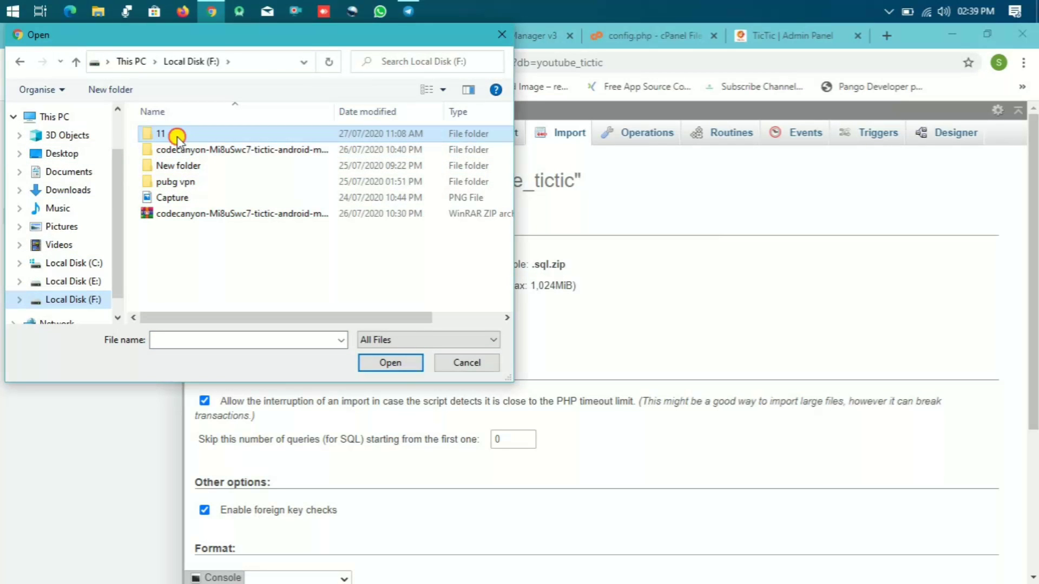
{"action": "double_click", "coordinate": [177, 138]}
{"action": "double_click", "coordinate": [177, 138]}
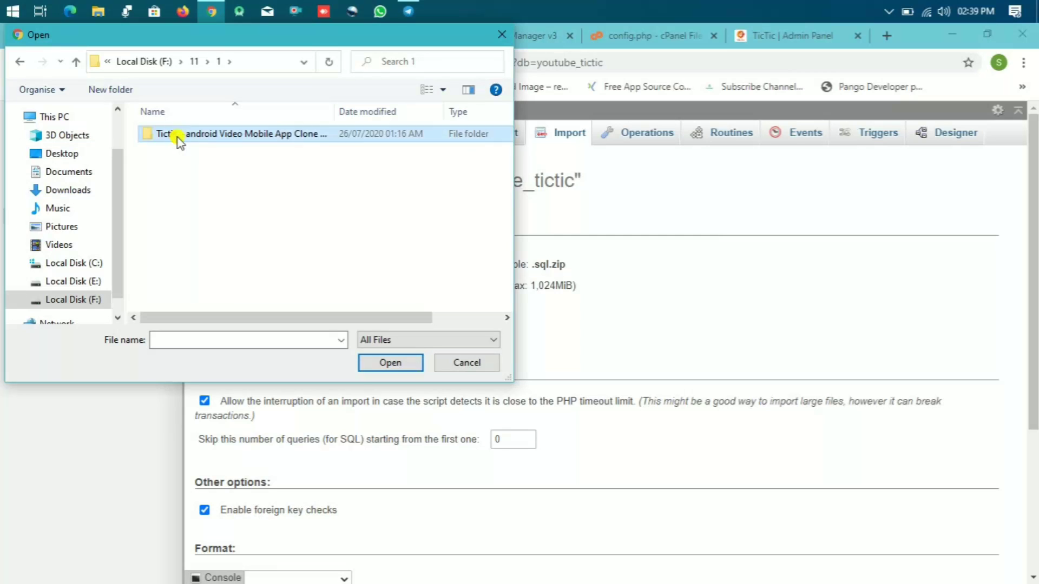
{"action": "double_click", "coordinate": [178, 137]}
{"action": "double_click", "coordinate": [178, 182]}
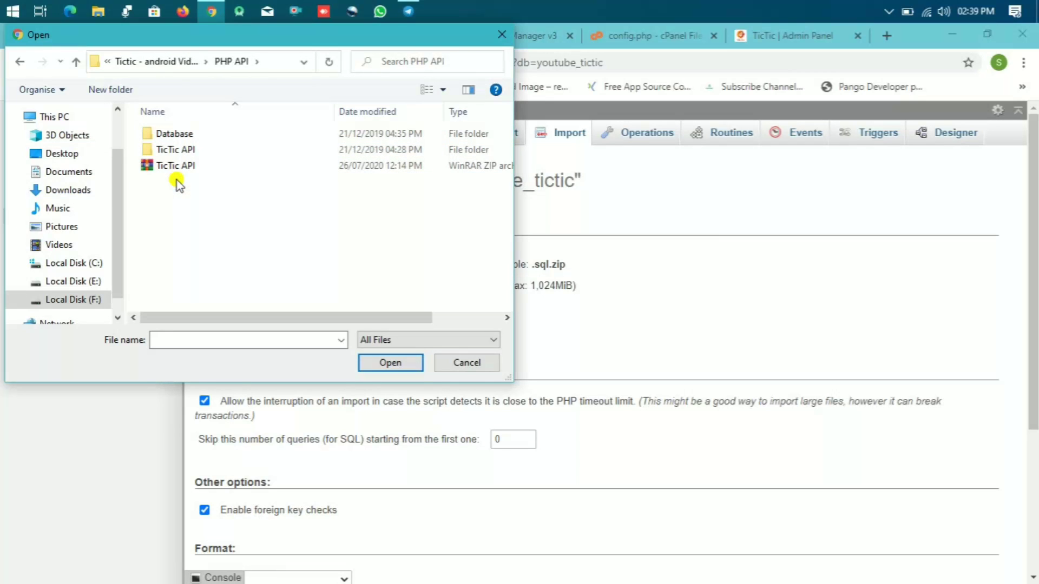
{"action": "double_click", "coordinate": [177, 136]}
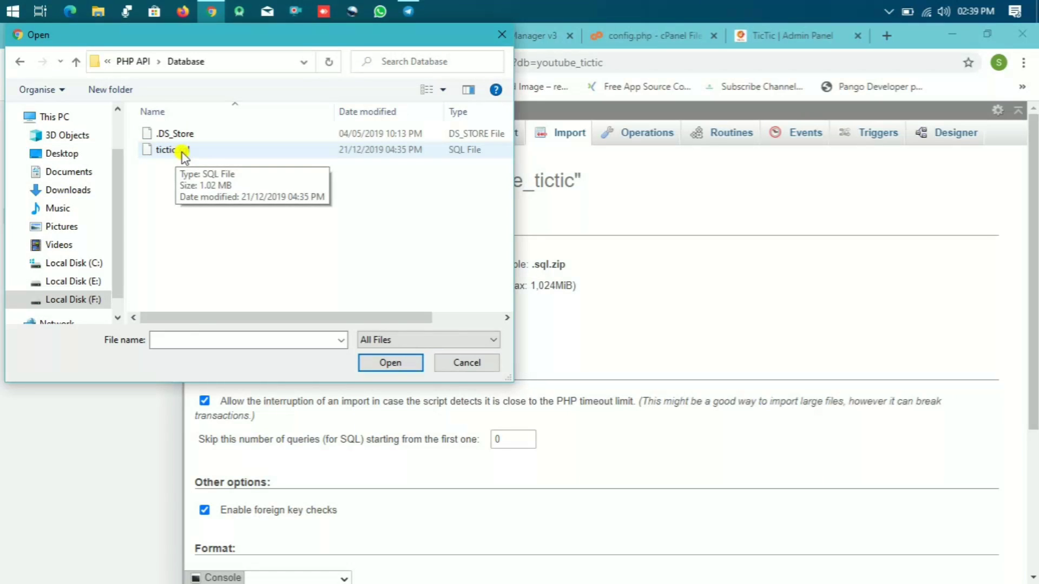
{"action": "double_click", "coordinate": [176, 150]}
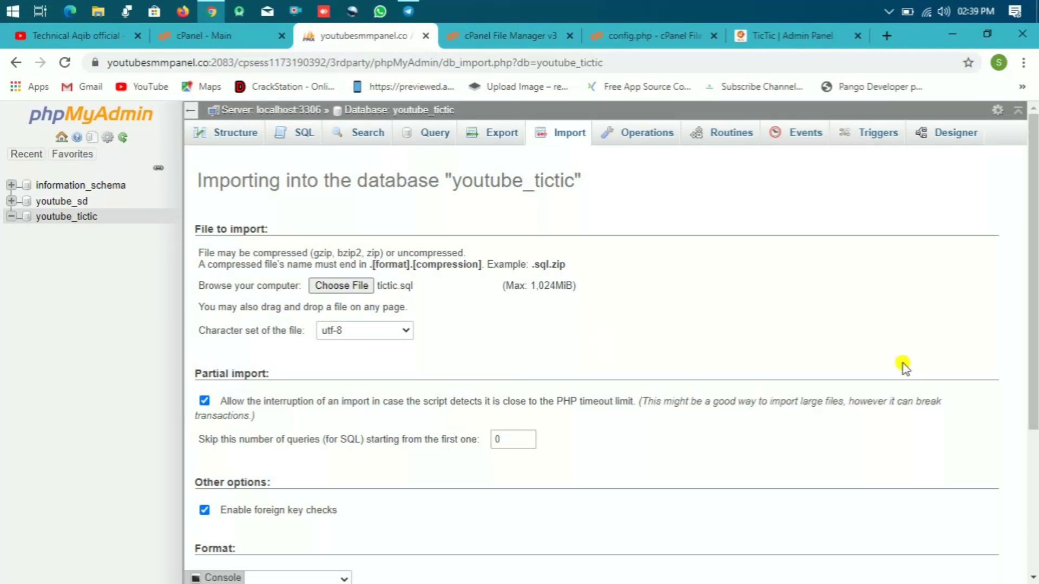
{"action": "left_click_drag", "start_coordinate": [1034, 300], "coordinate": [1023, 476]}
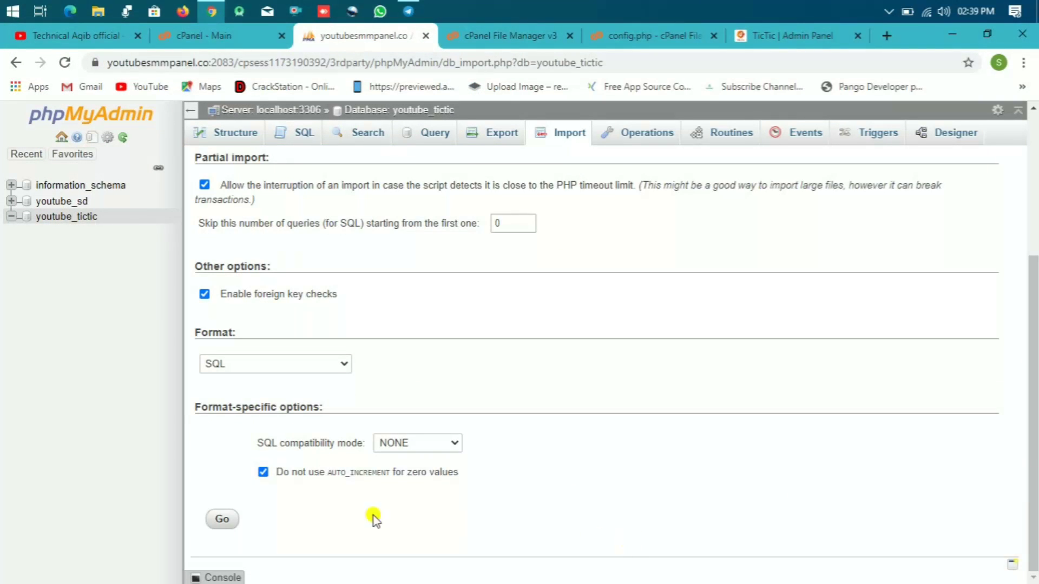
{"action": "left_click", "coordinate": [223, 520]}
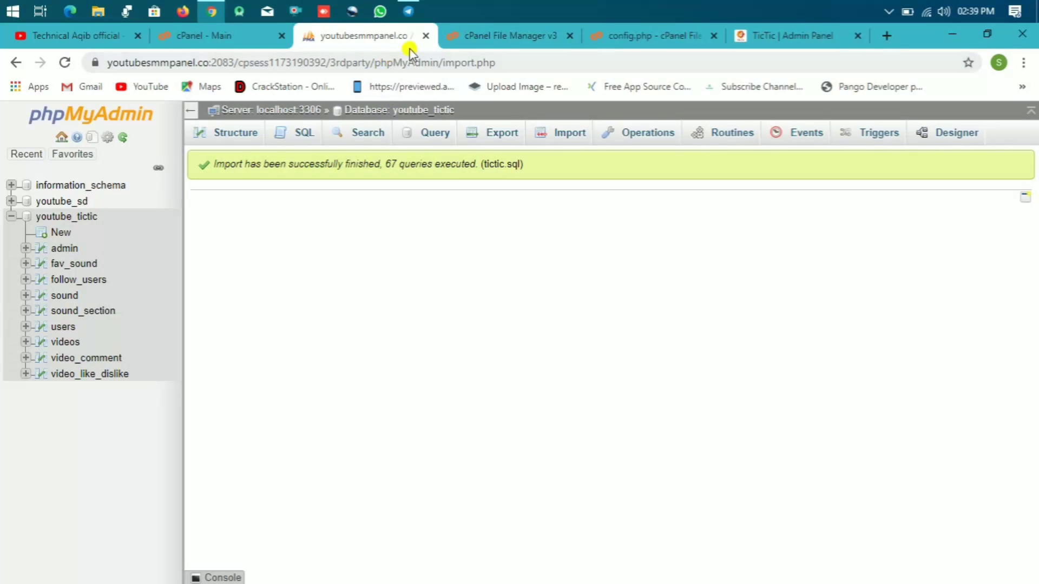
Step: Close phpMyAdmin, save the open config.php, and close its editor tab
{"action": "left_click", "coordinate": [423, 35]}
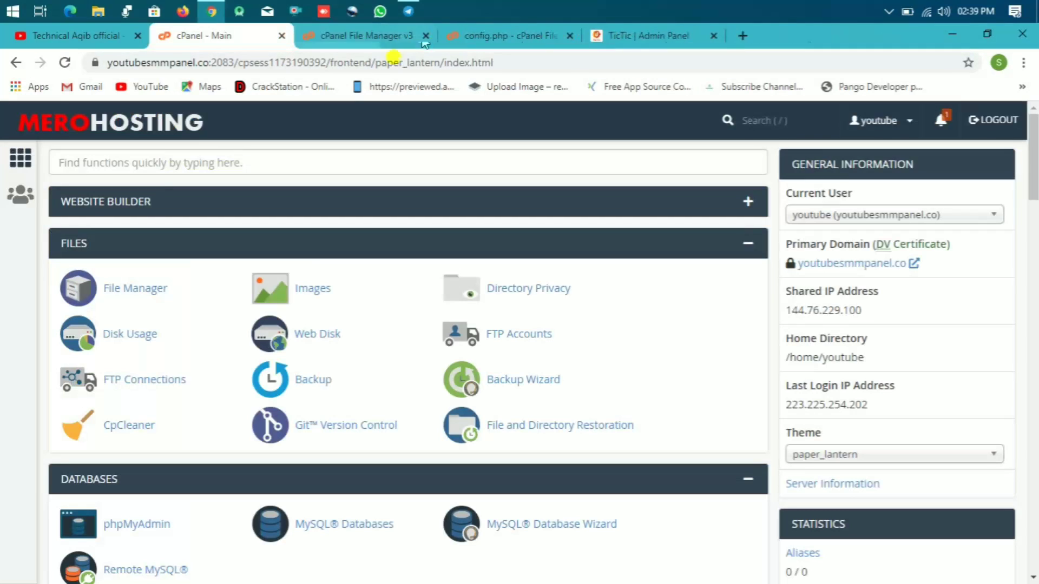
{"action": "left_click", "coordinate": [407, 36]}
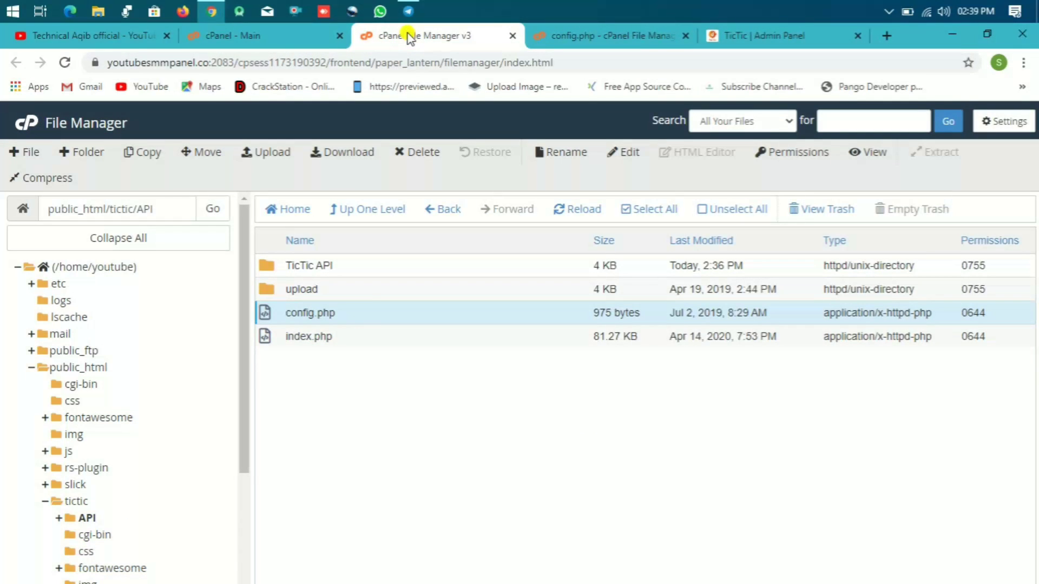
{"action": "left_click", "coordinate": [586, 32]}
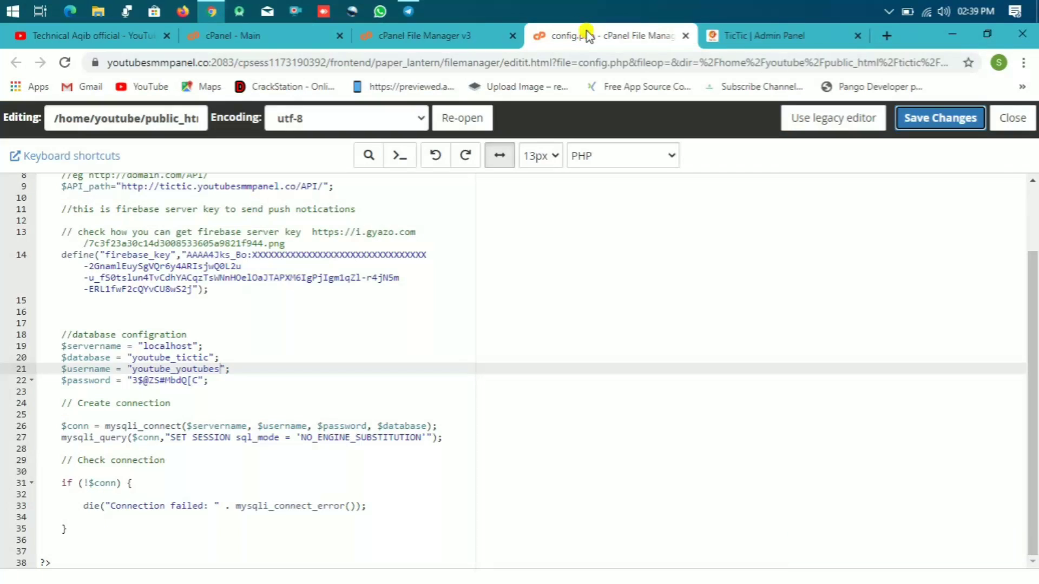
{"action": "left_click", "coordinate": [909, 131]}
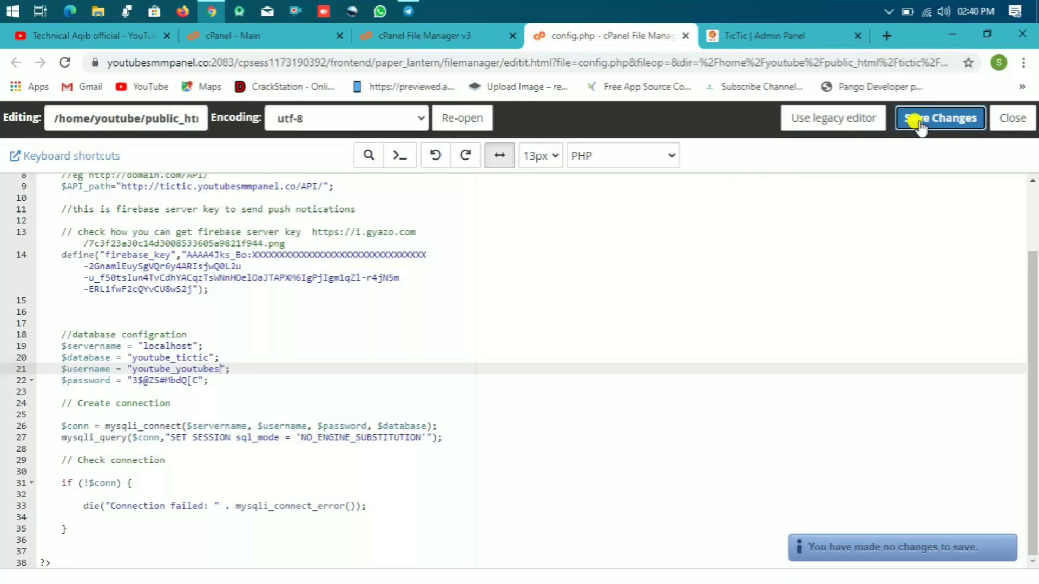
{"action": "left_click", "coordinate": [686, 35]}
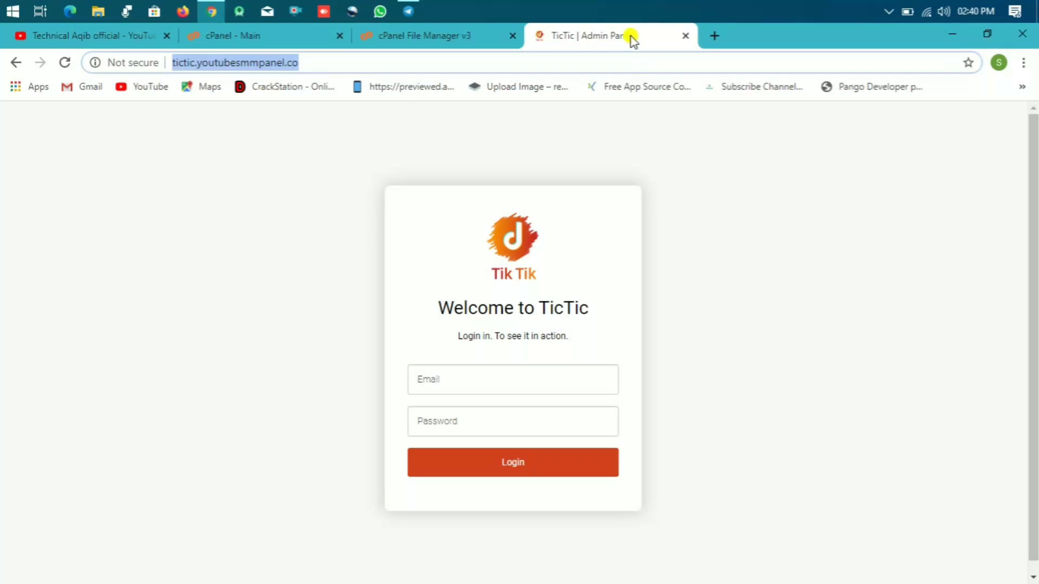
Step: Reload the admin login page and try logging in with the saved admin email
{"action": "left_click", "coordinate": [64, 62]}
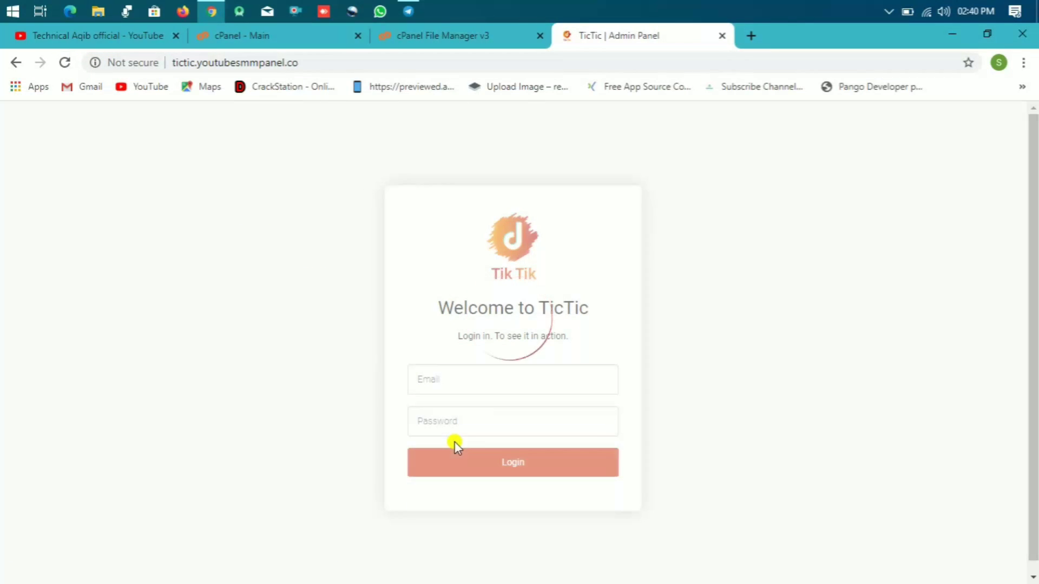
{"action": "left_click", "coordinate": [457, 377]}
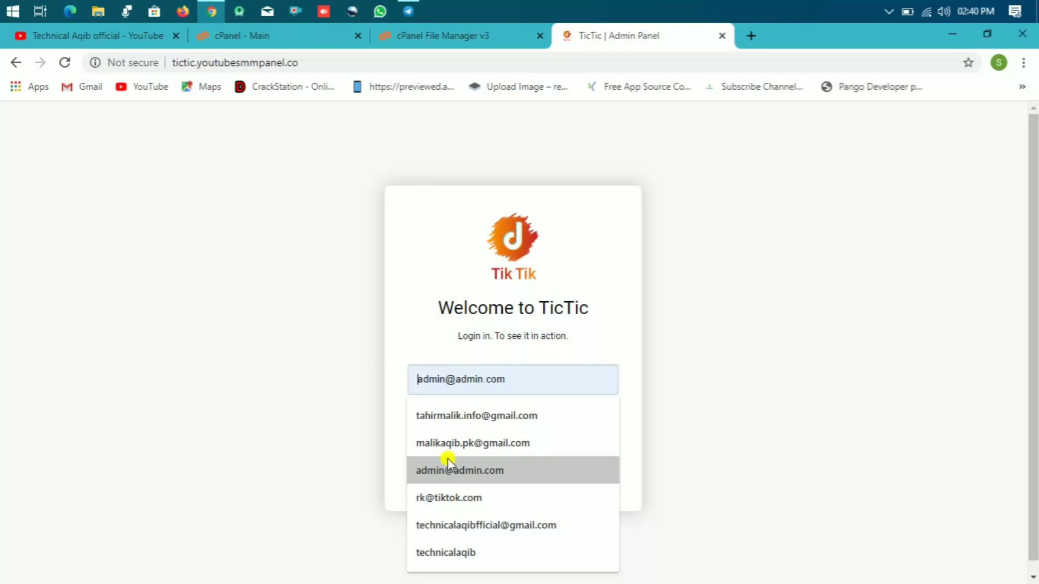
{"action": "left_click", "coordinate": [456, 470]}
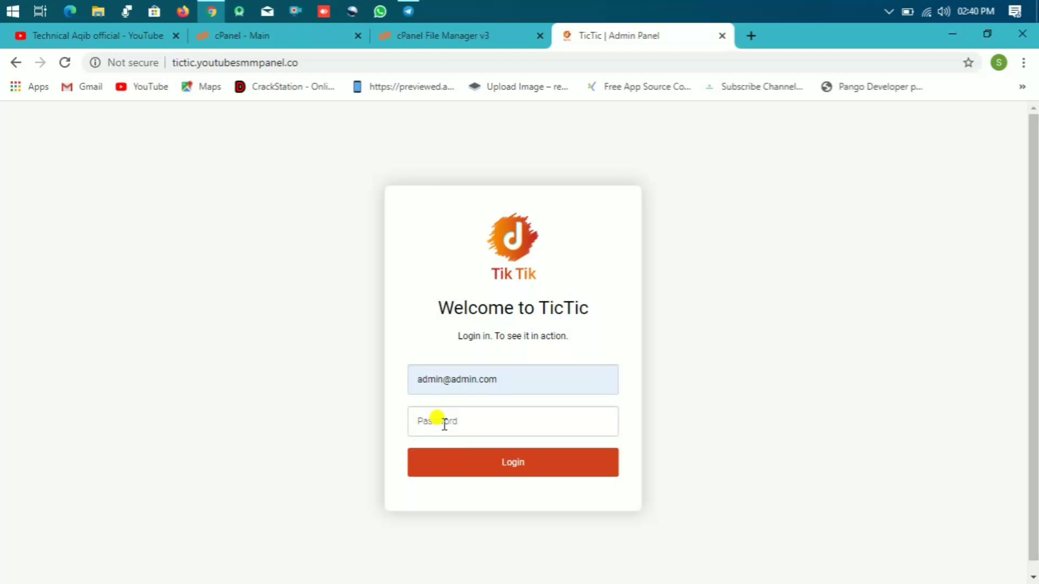
{"action": "left_click", "coordinate": [445, 424]}
{"action": "type", "text": "1"}
{"action": "key", "text": "Return"}
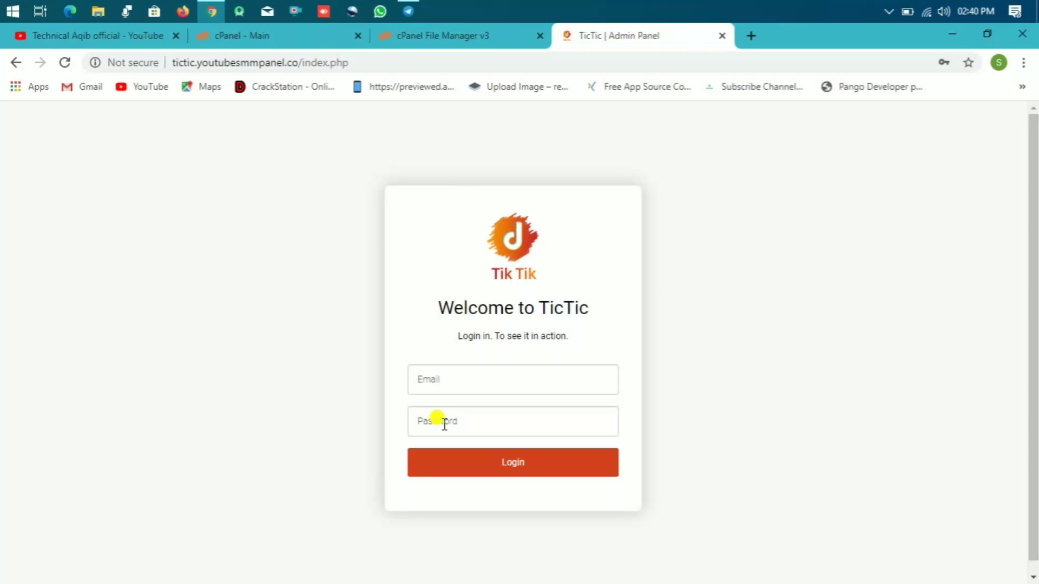
Step: Log in again with the saved admin email and correct password to reach All Users
{"action": "left_click", "coordinate": [460, 379]}
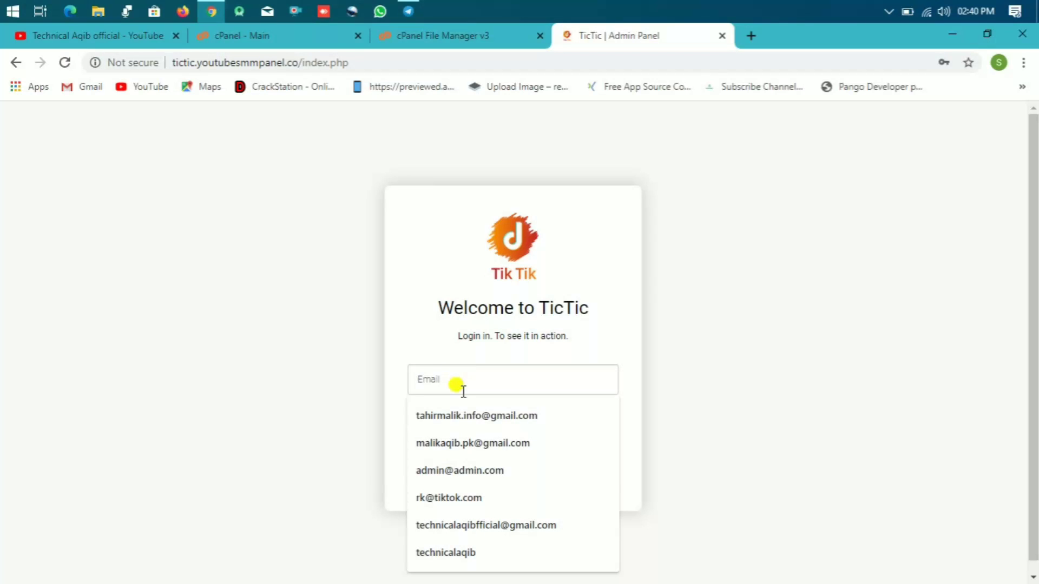
{"action": "left_click", "coordinate": [465, 469]}
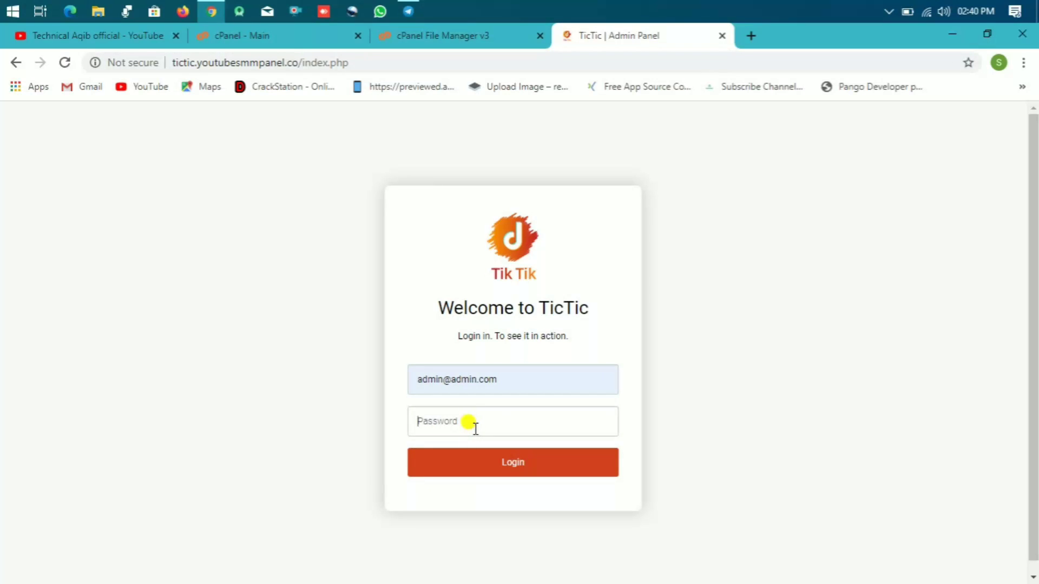
{"action": "left_click", "coordinate": [476, 428]}
{"action": "type", "text": "123456"}
{"action": "key", "text": "Return"}
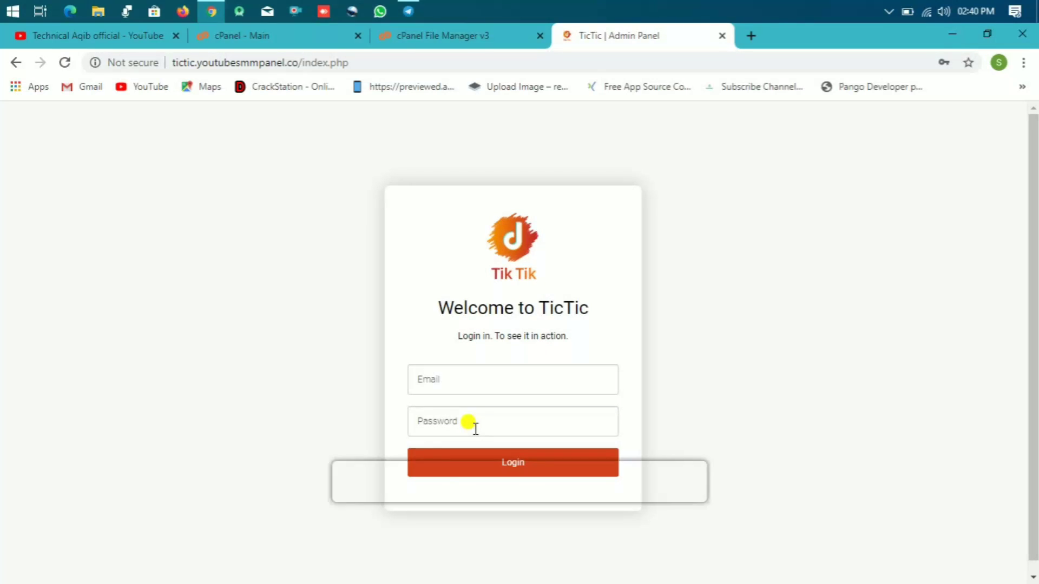
{"action": "left_click", "coordinate": [401, 480]}
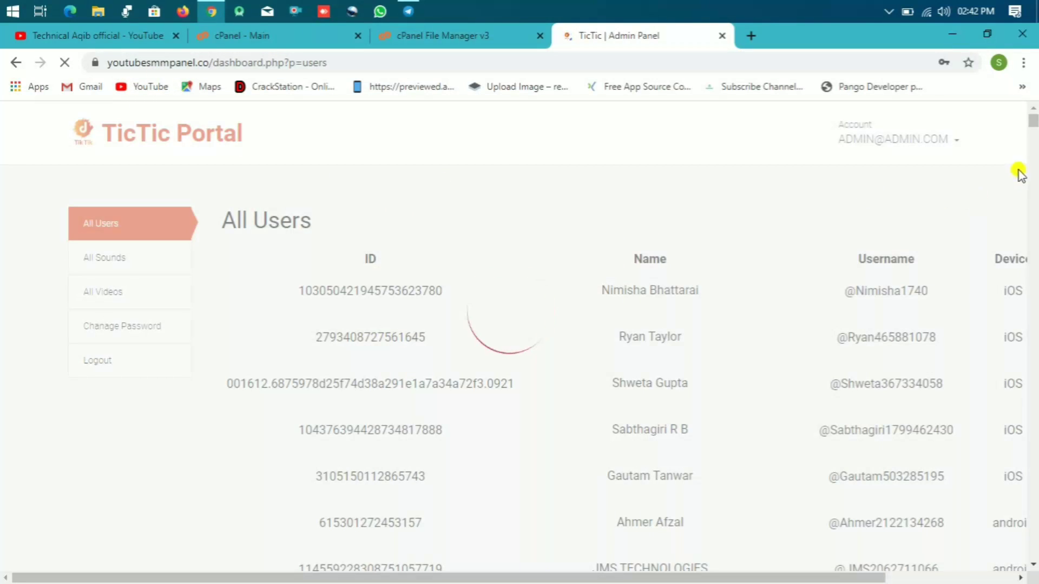
{"action": "mouse_move", "coordinate": [1033, 125]}
{"action": "left_mouse_down"}
{"action": "mouse_move", "coordinate": [1033, 136]}
{"action": "mouse_move", "coordinate": [1033, 125]}
{"action": "left_mouse_up"}
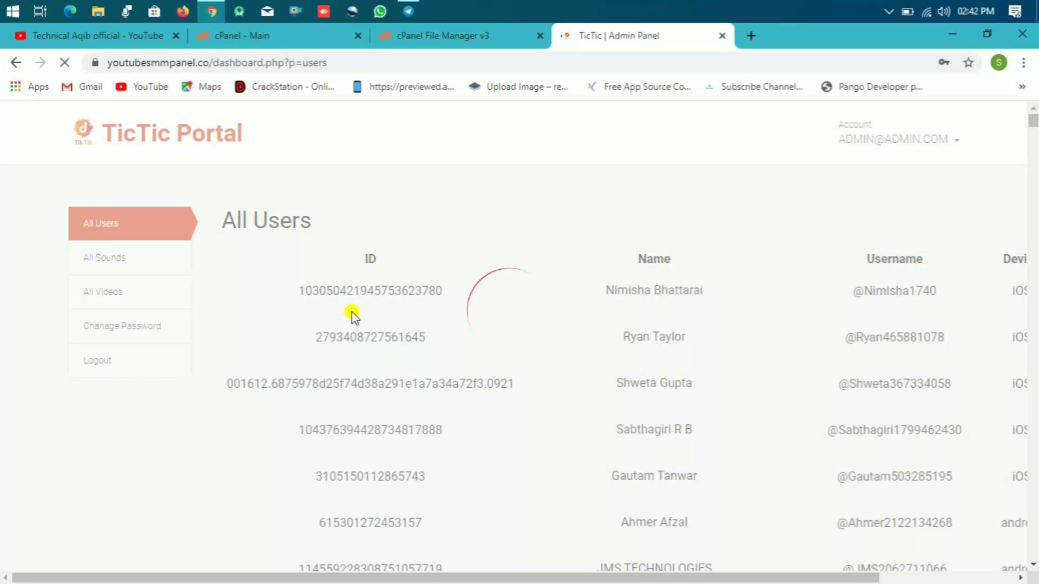
Step: Close the admin panel tab and browse File Manager to public_html/tictic
{"action": "left_click", "coordinate": [723, 36]}
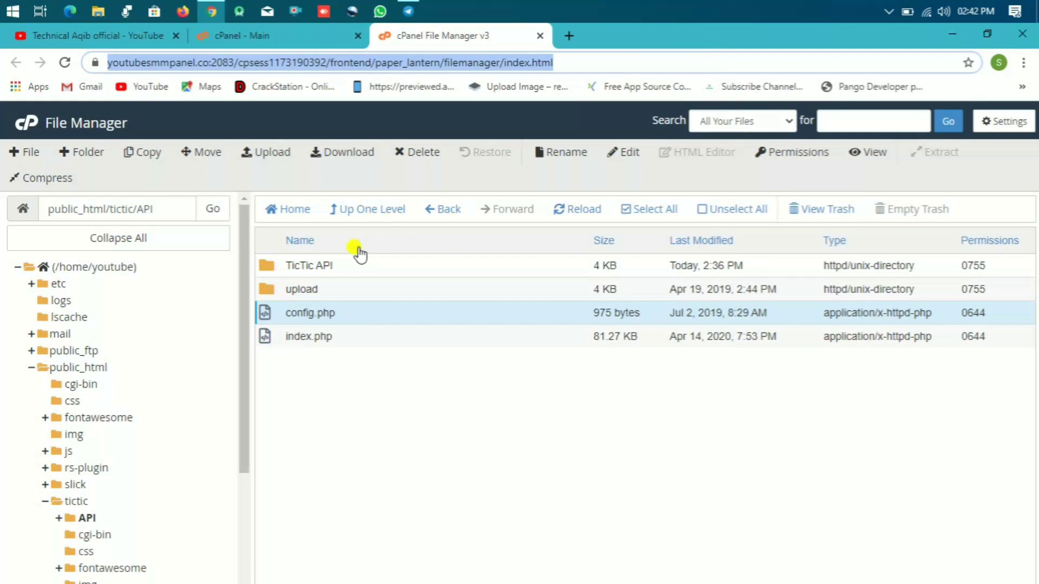
{"action": "left_click", "coordinate": [295, 209]}
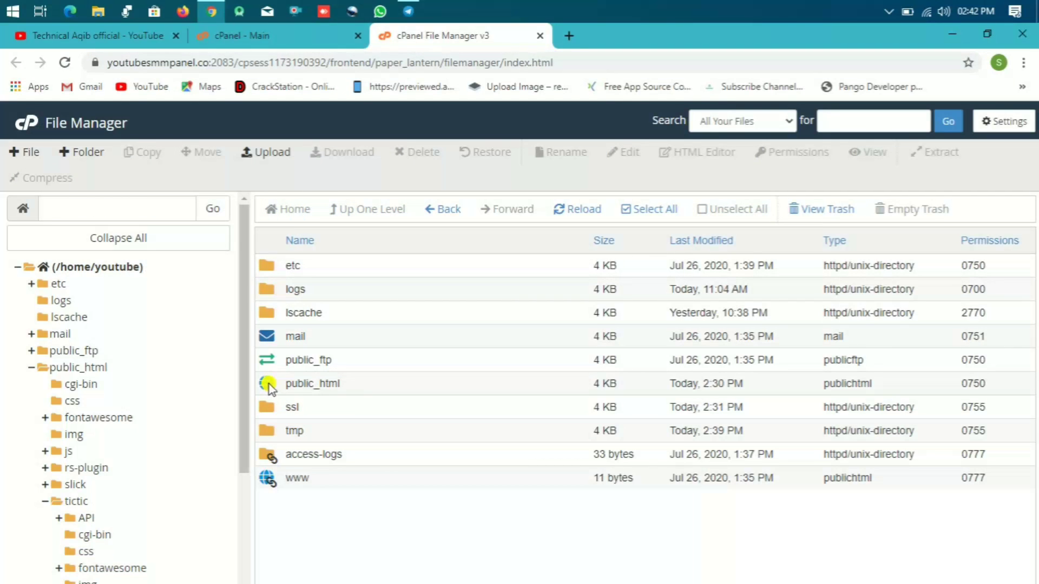
{"action": "left_click", "coordinate": [269, 385]}
{"action": "double_click", "coordinate": [269, 386]}
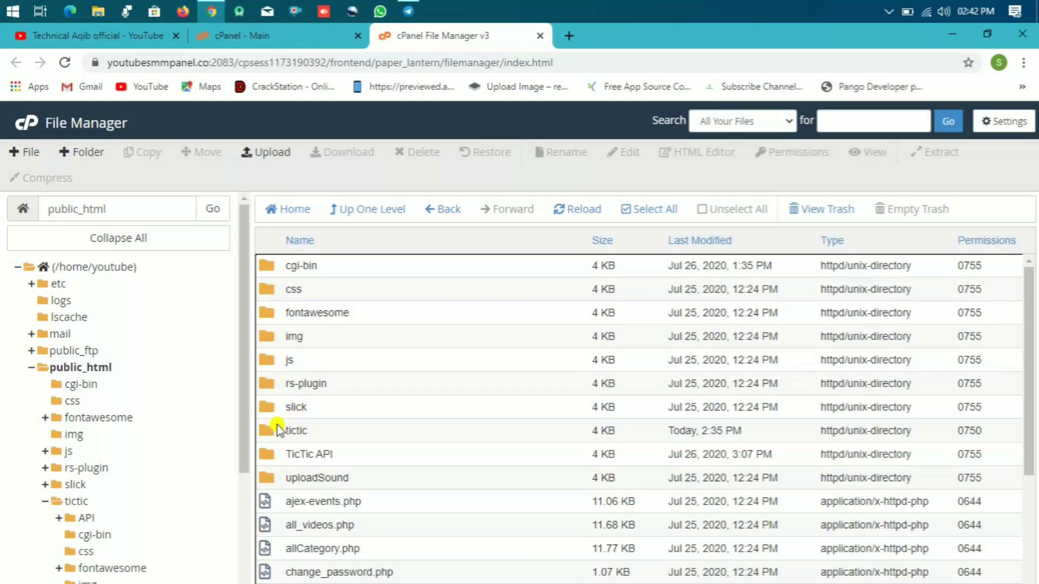
{"action": "double_click", "coordinate": [273, 432]}
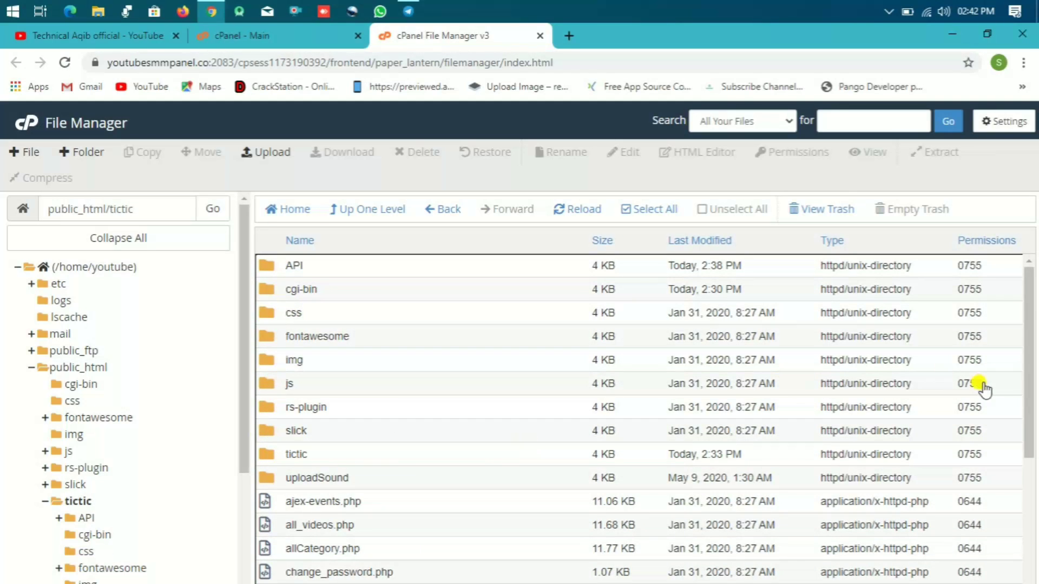
Step: Open the admin panel's config.php from tictic in the code editor
{"action": "left_click_drag", "start_coordinate": [1033, 300], "coordinate": [1027, 399]}
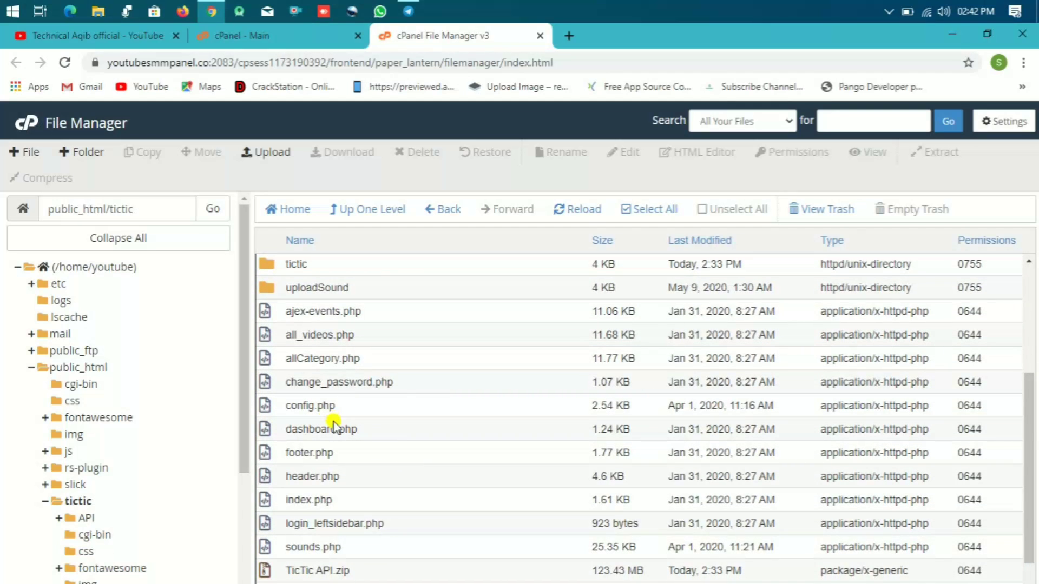
{"action": "left_click", "coordinate": [313, 403]}
{"action": "right_click", "coordinate": [313, 403]}
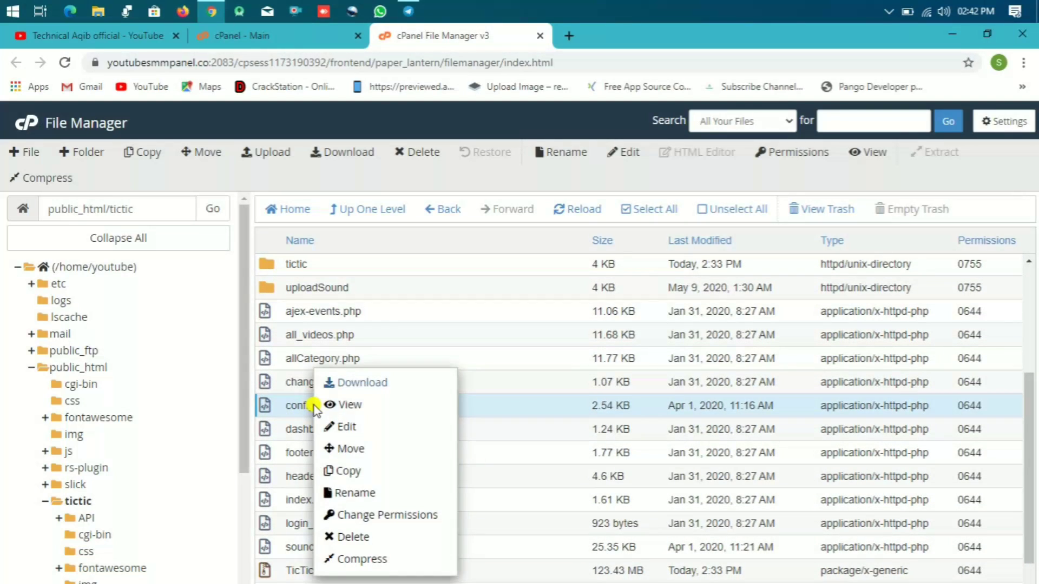
{"action": "left_click", "coordinate": [335, 427]}
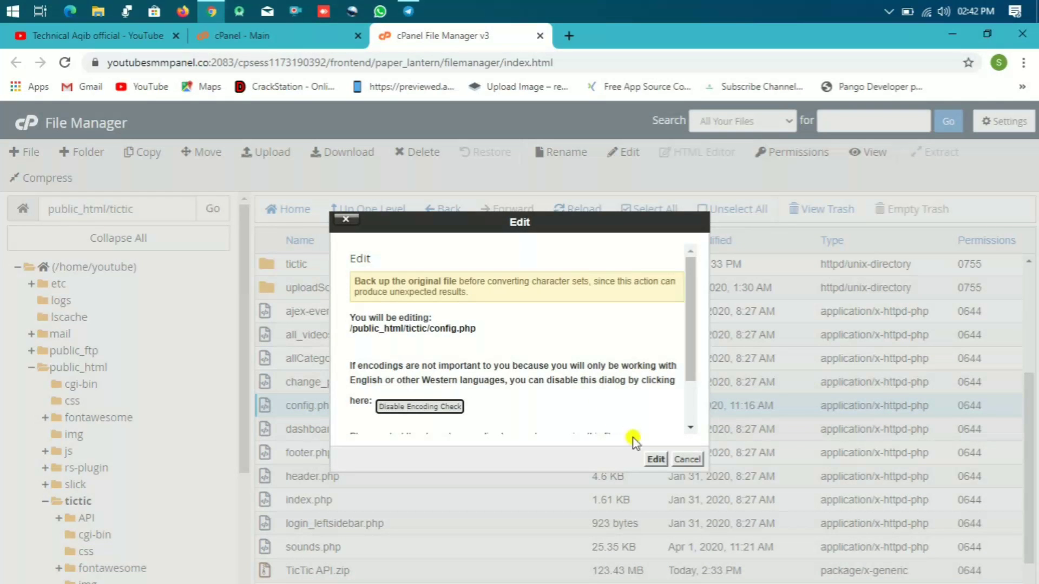
{"action": "left_click", "coordinate": [654, 459]}
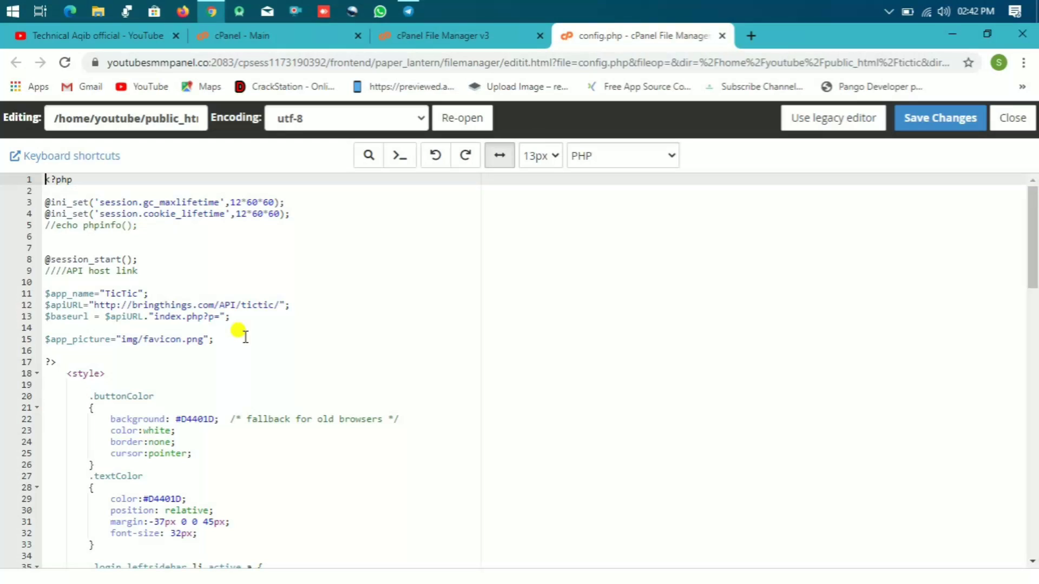
Step: Select the apiURL value on line 12, then the app name TicTic on line 11
{"action": "left_click_drag", "start_coordinate": [240, 305], "coordinate": [97, 306]}
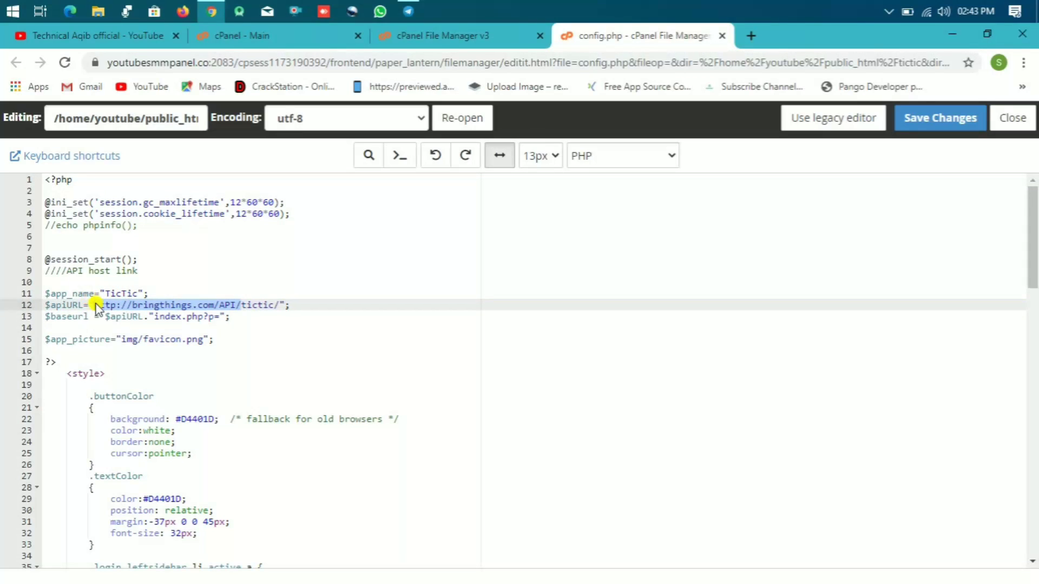
{"action": "left_click", "coordinate": [209, 293]}
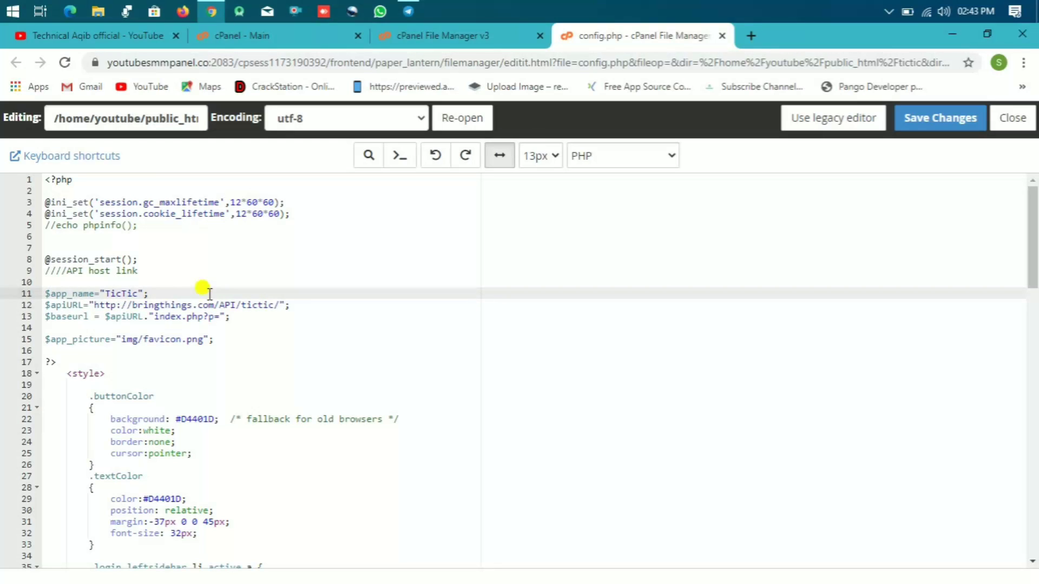
{"action": "left_click_drag", "start_coordinate": [140, 293], "coordinate": [105, 293]}
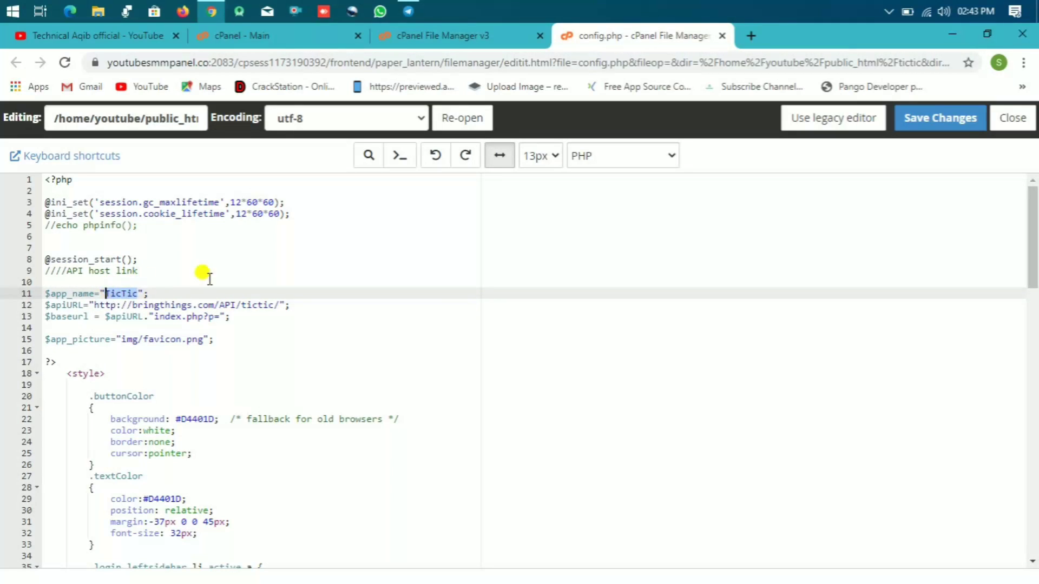